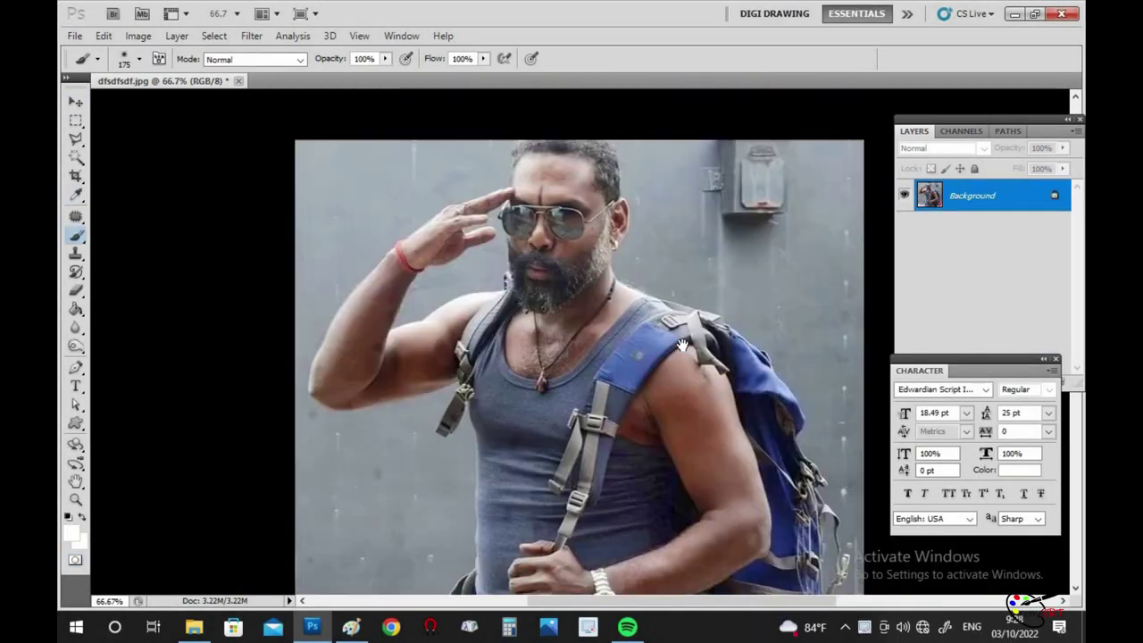
Step: Draw a crop box around the entire photo of the saluting man with the backpack
key(ctrl+minus)
key(c)
drag(365, 123, 791, 557)
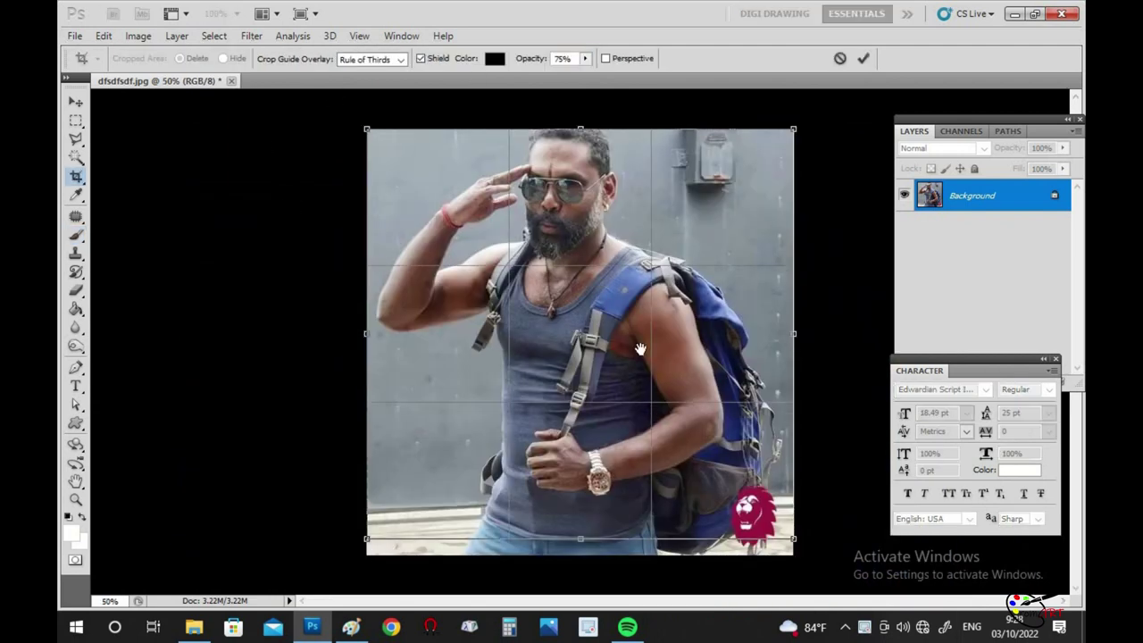
Step: Commit the enlarged crop and clone hair over the white area above the head
key(ctrl+minus)
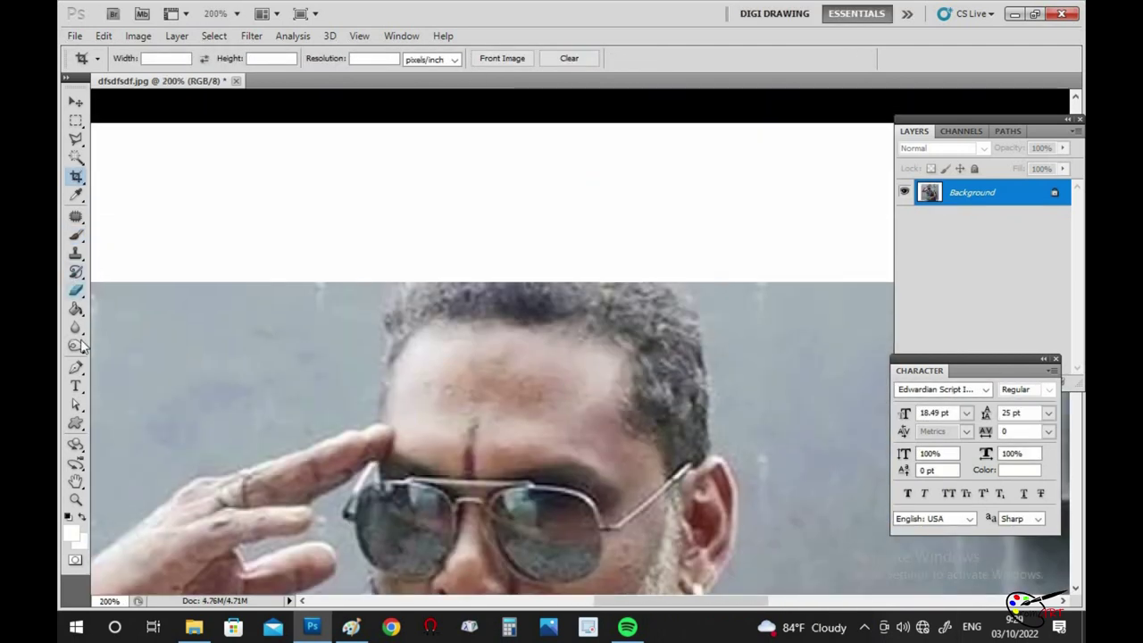
mouse_move(675, 306)
mouse_down()
mouse_move(665, 268)
mouse_move(614, 259)
mouse_up()
drag(406, 278, 500, 268)
mouse_move(553, 268)
mouse_down()
mouse_move(604, 282)
mouse_move(629, 263)
mouse_move(568, 242)
mouse_move(589, 243)
mouse_up()
drag(437, 259, 461, 262)
scroll(461, 262, down, 1)
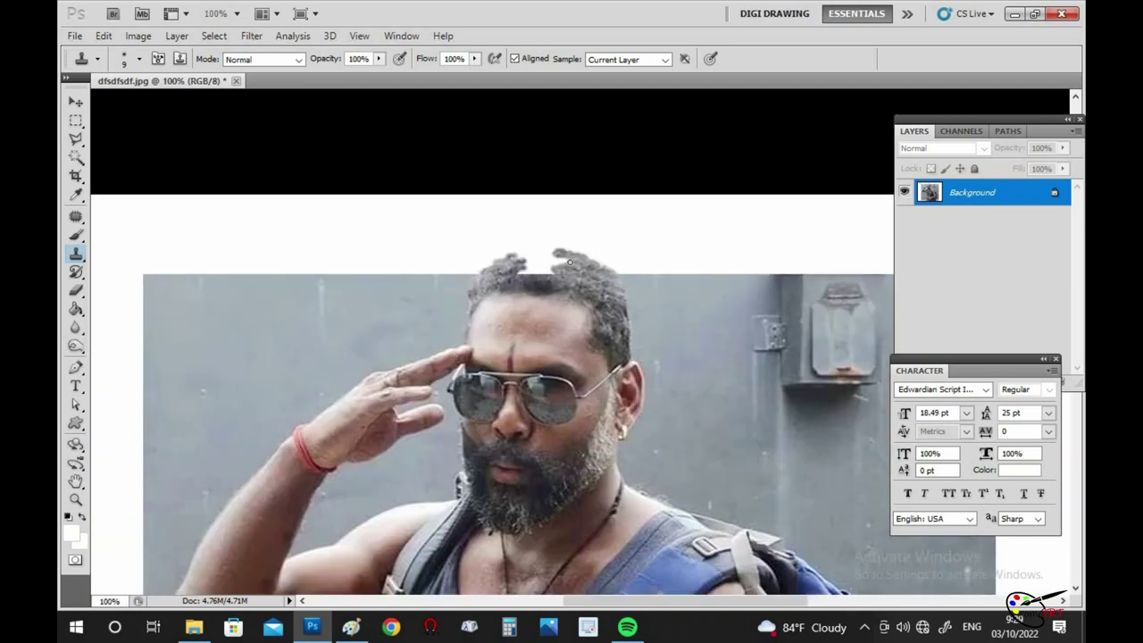
mouse_move(578, 267)
mouse_down()
mouse_move(535, 273)
mouse_move(554, 263)
mouse_up()
scroll(589, 255, down, 3)
scroll(589, 256, up, 1)
scroll(485, 365, up, 3)
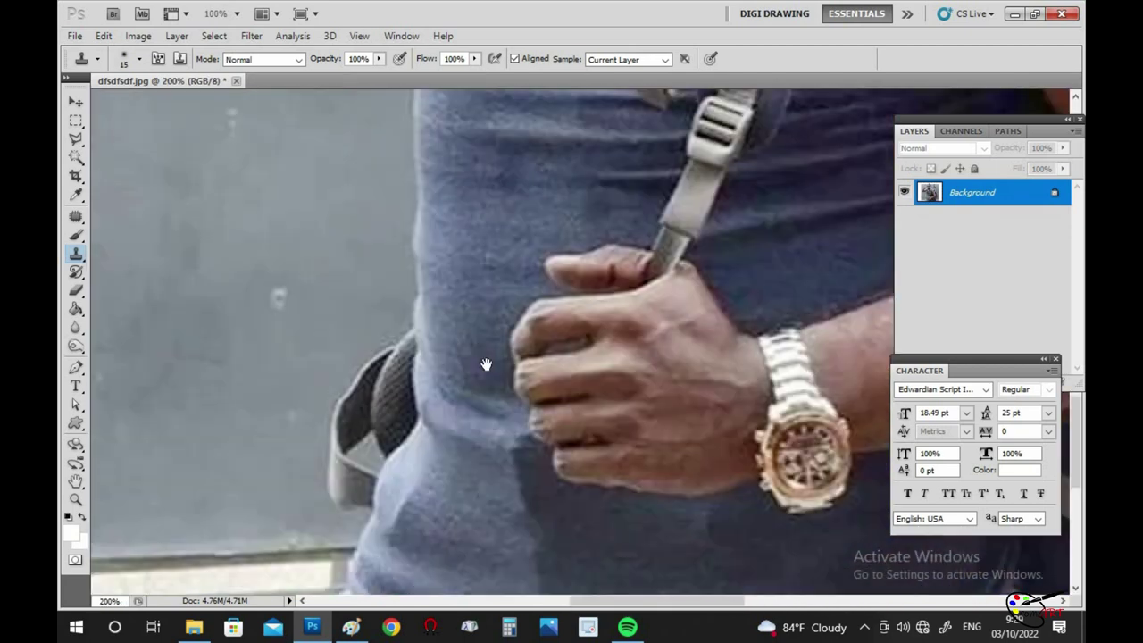
scroll(653, 128, down, 2)
Step: Sharpen the photo with Unsharp Mask at a reduced amount
click(250, 36)
click(465, 334)
drag(462, 416, 373, 416)
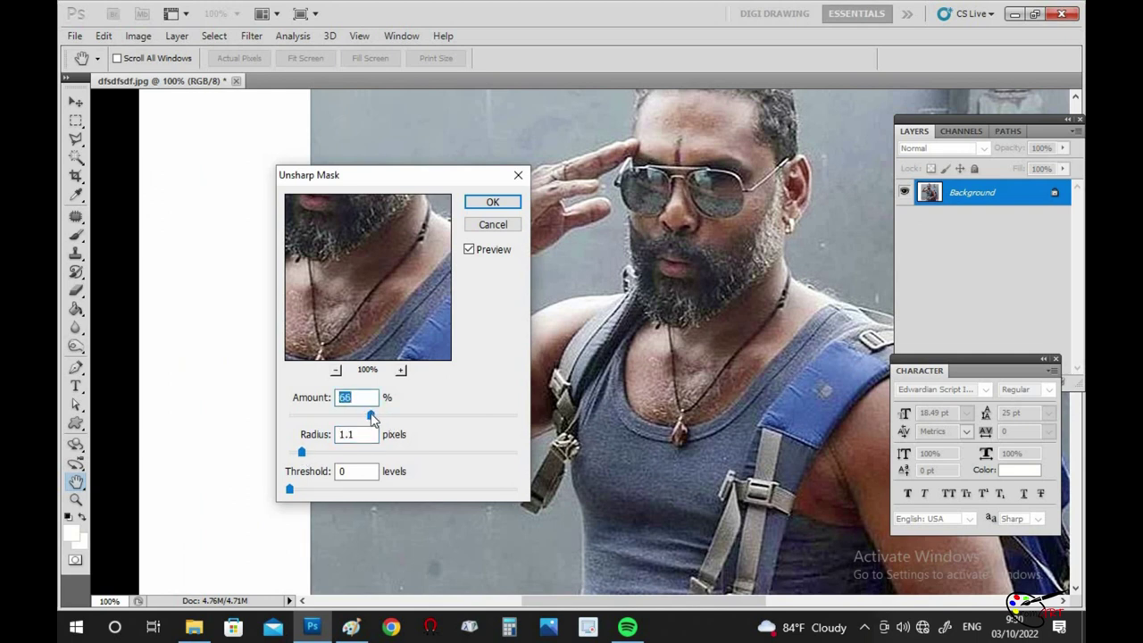
key(Return)
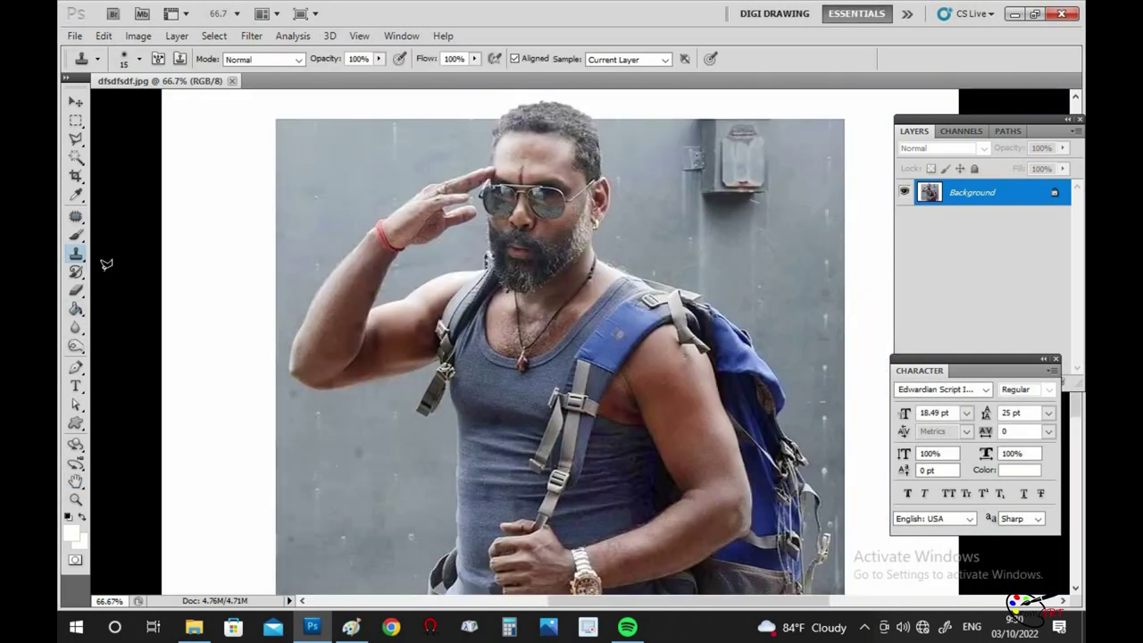
Step: Switch to the Magnetic Lasso and start tracing the outline at the belt edge
scroll(375, 410, up, 1)
scroll(366, 416, up, 1)
right_click(76, 138)
click(125, 170)
click(379, 405)
scroll(451, 268, up, 3)
Step: Trace the Magnetic Lasso along the man's body, raised arm and head
scroll(479, 204, up, 6)
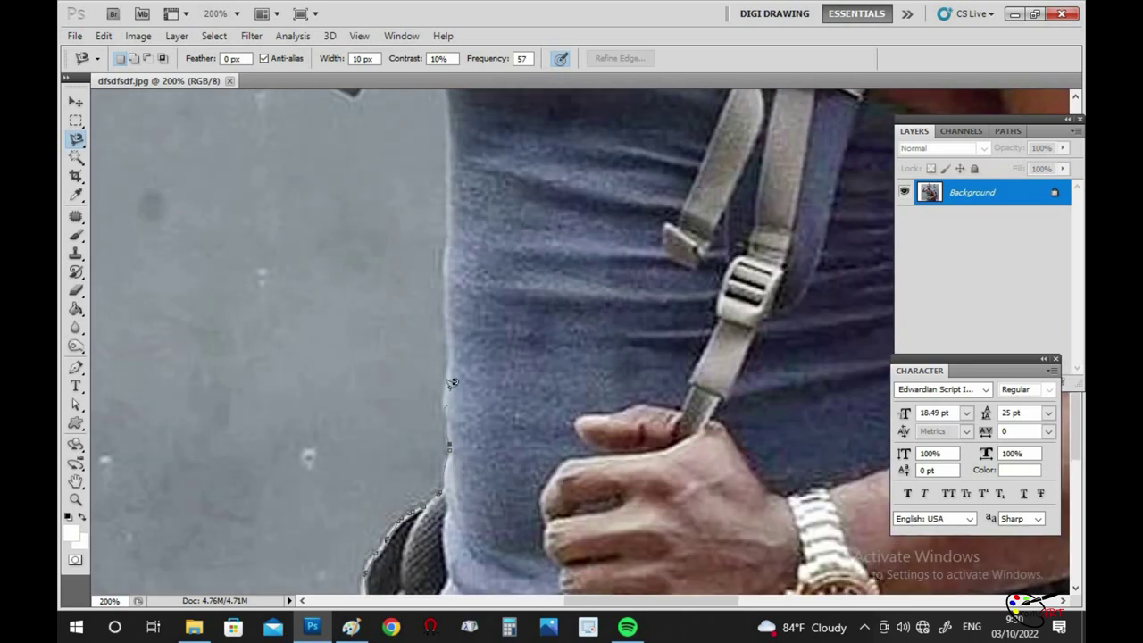
scroll(433, 429, up, 5)
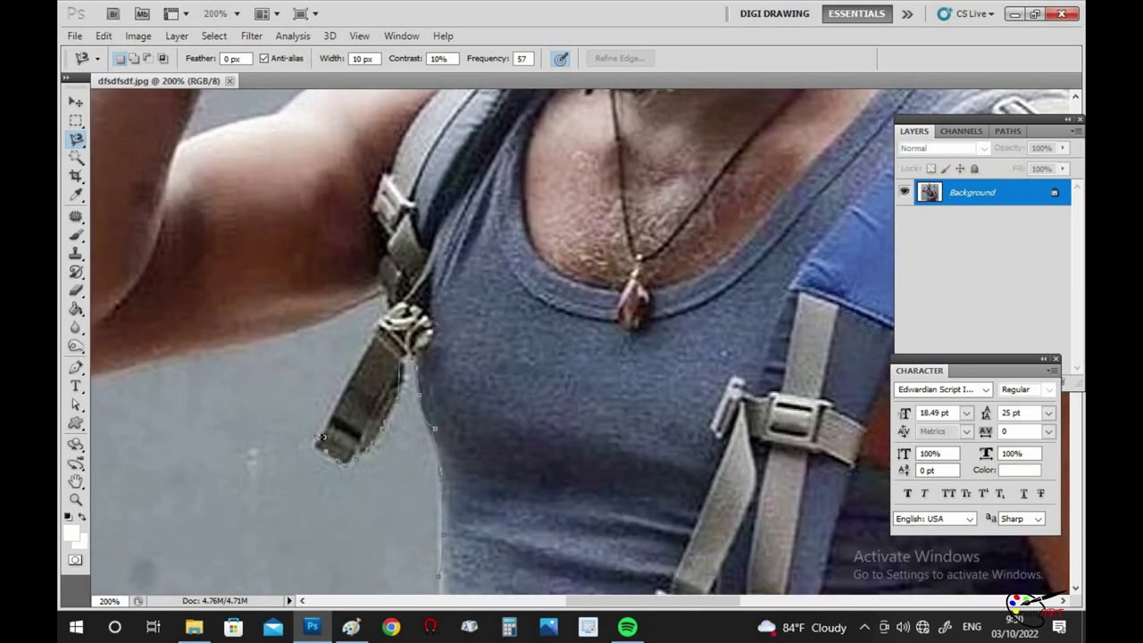
scroll(392, 282, left, 5)
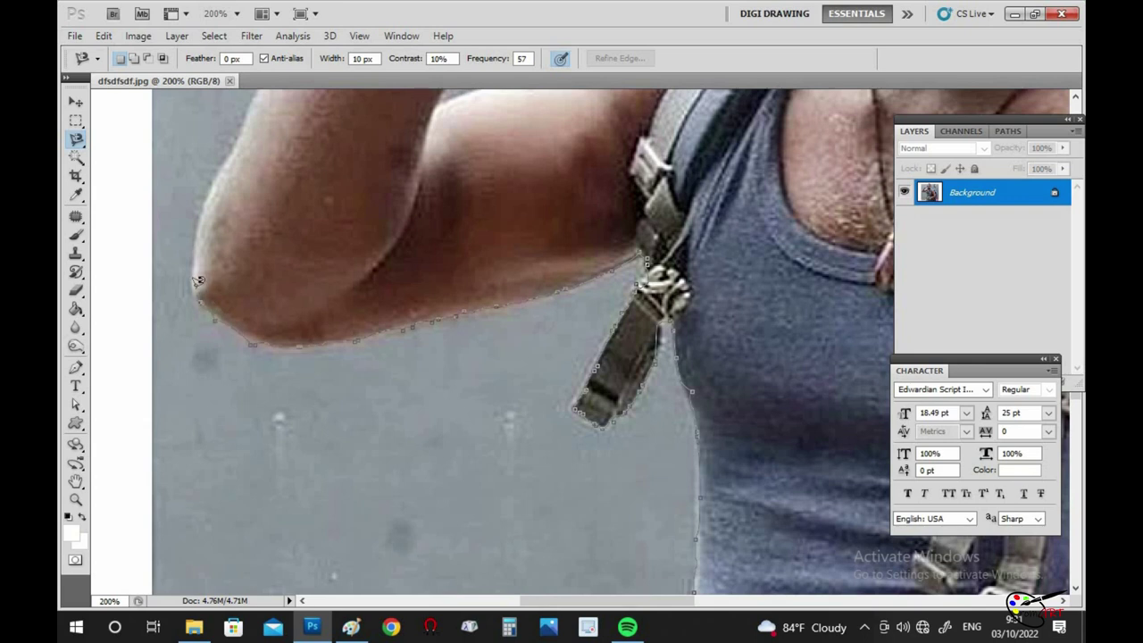
scroll(223, 357, up, 5)
scroll(267, 393, up, 4)
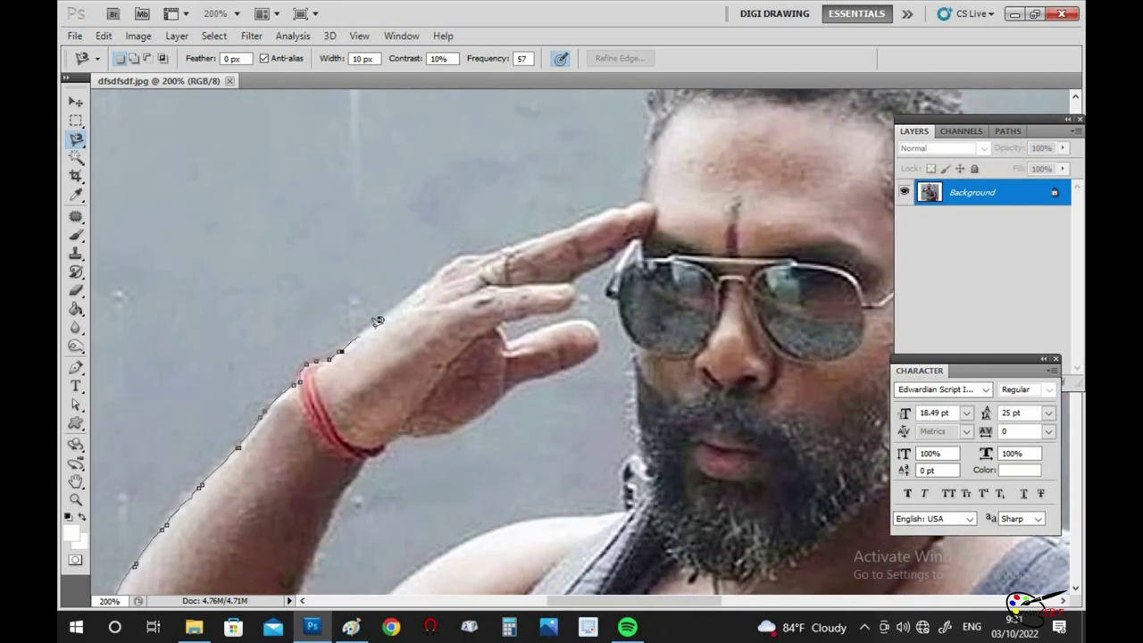
scroll(488, 250, up, 2)
scroll(487, 250, right, 3)
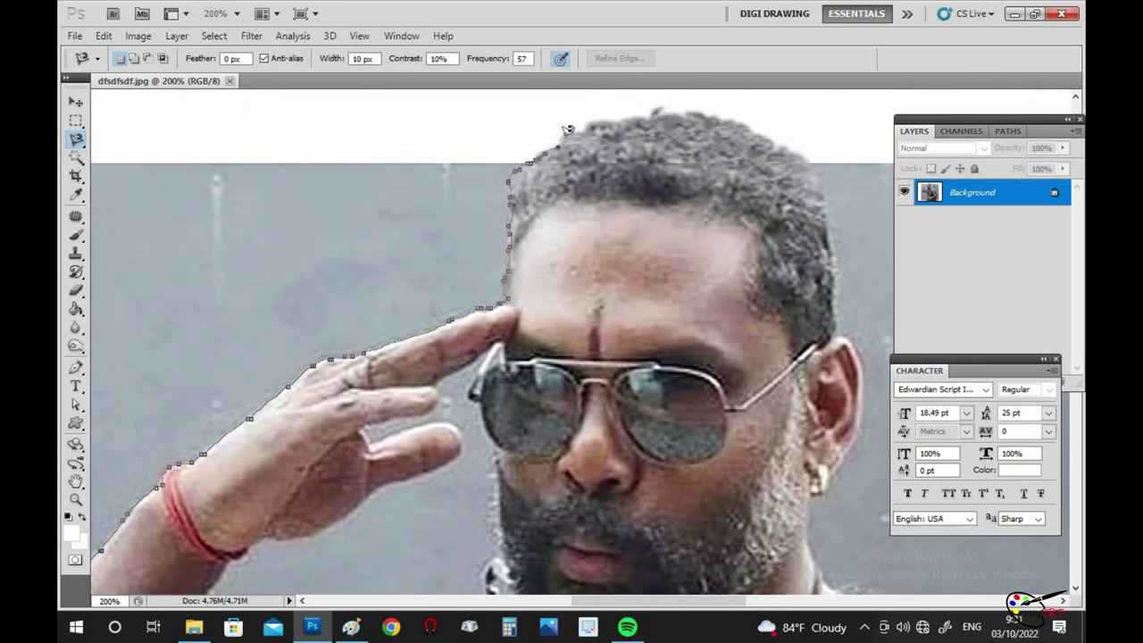
scroll(581, 187, right, 5)
scroll(592, 192, right, 1)
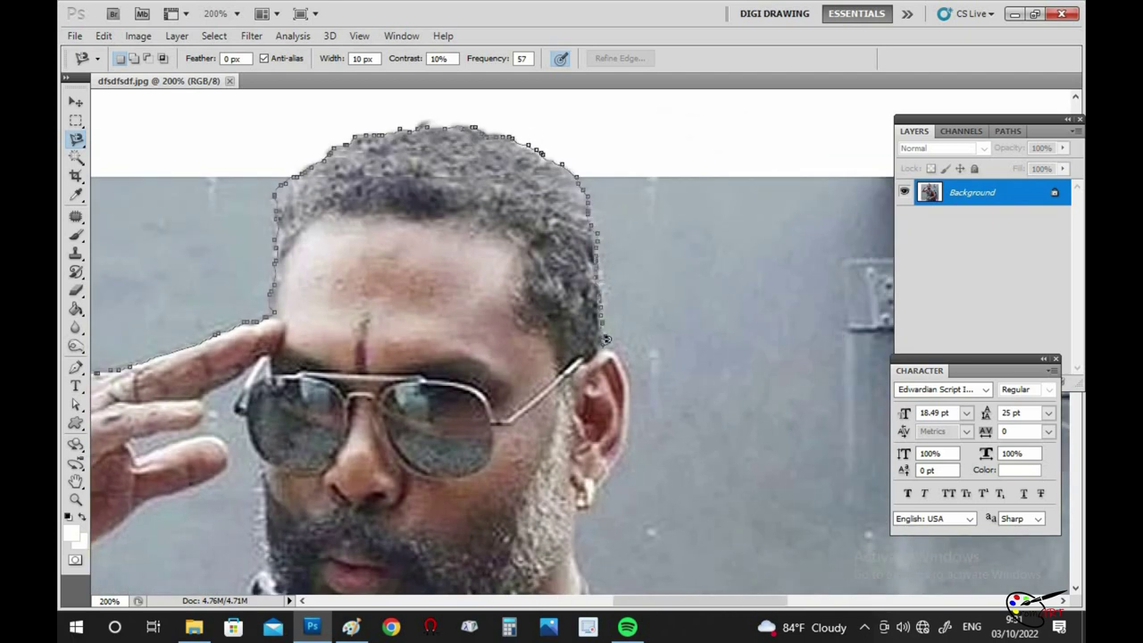
scroll(539, 146, down, 5)
scroll(538, 146, right, 2)
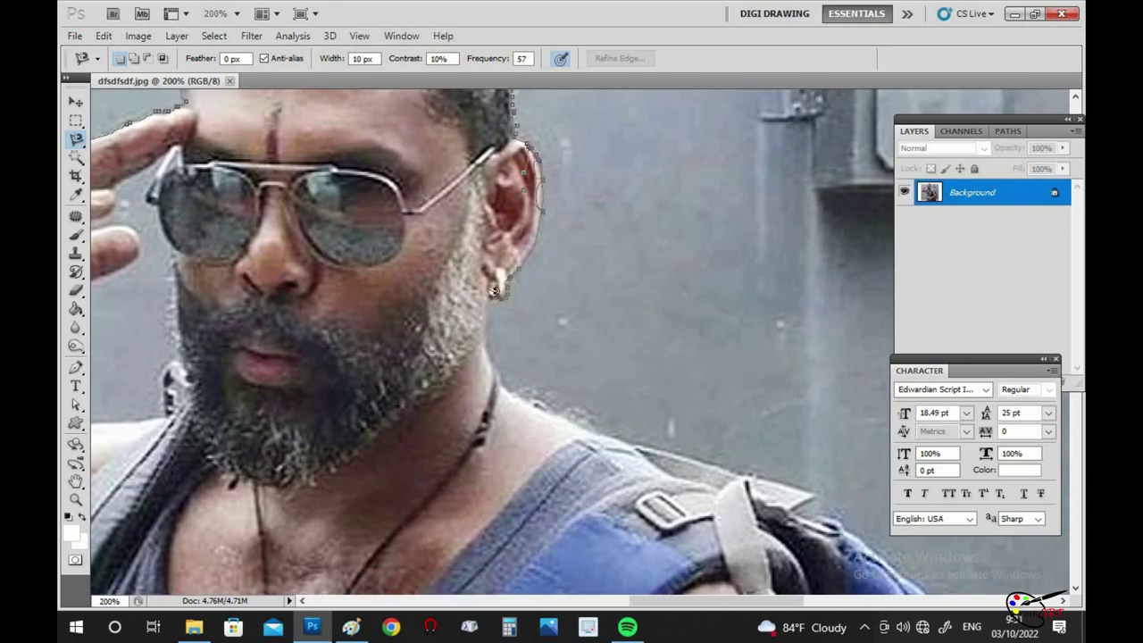
scroll(491, 268, down, 4)
scroll(483, 219, right, 5)
scroll(482, 219, down, 3)
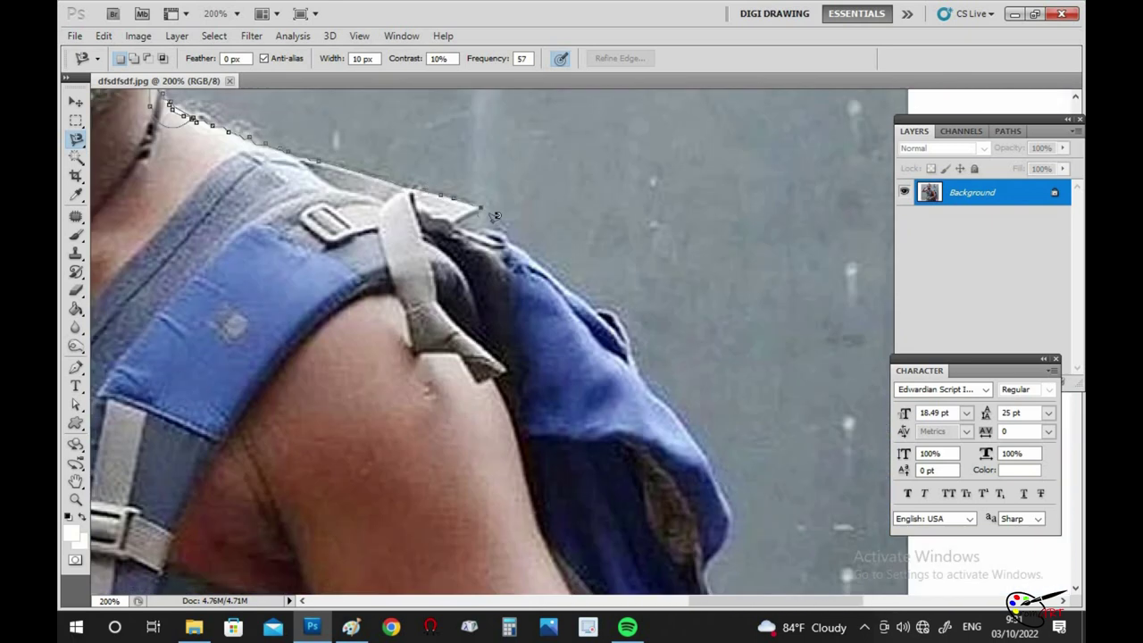
scroll(482, 214, down, 3)
scroll(486, 217, right, 5)
scroll(491, 220, down, 3)
scroll(493, 221, down, 3)
scroll(493, 222, right, 1)
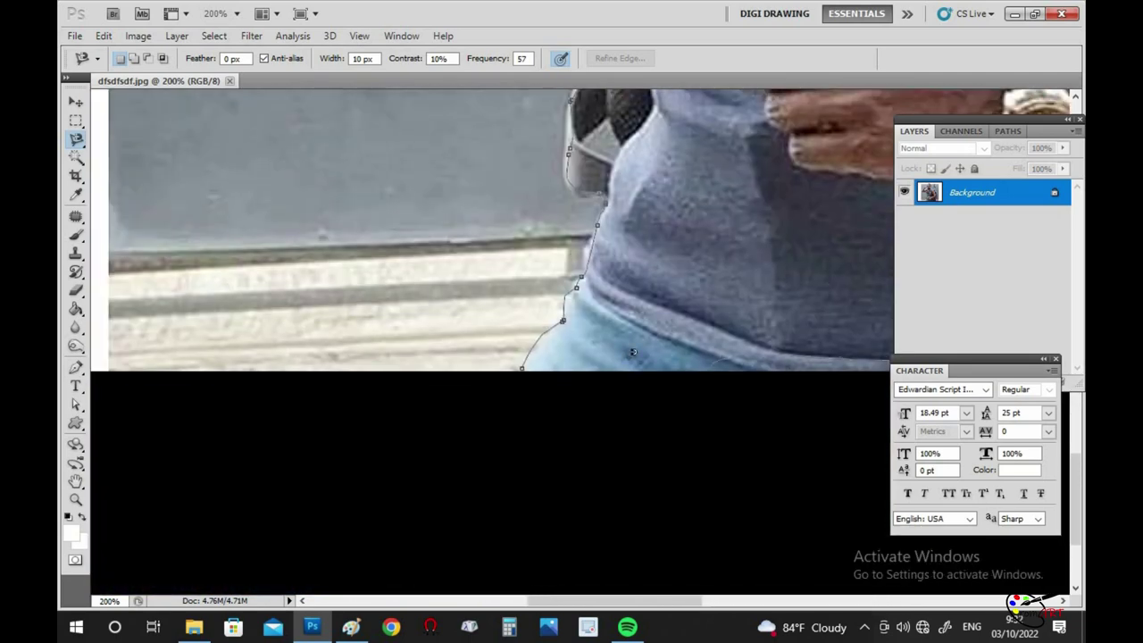
Step: Finish tracing around the backpack and close the outline into a selection
scroll(715, 371, up, 4)
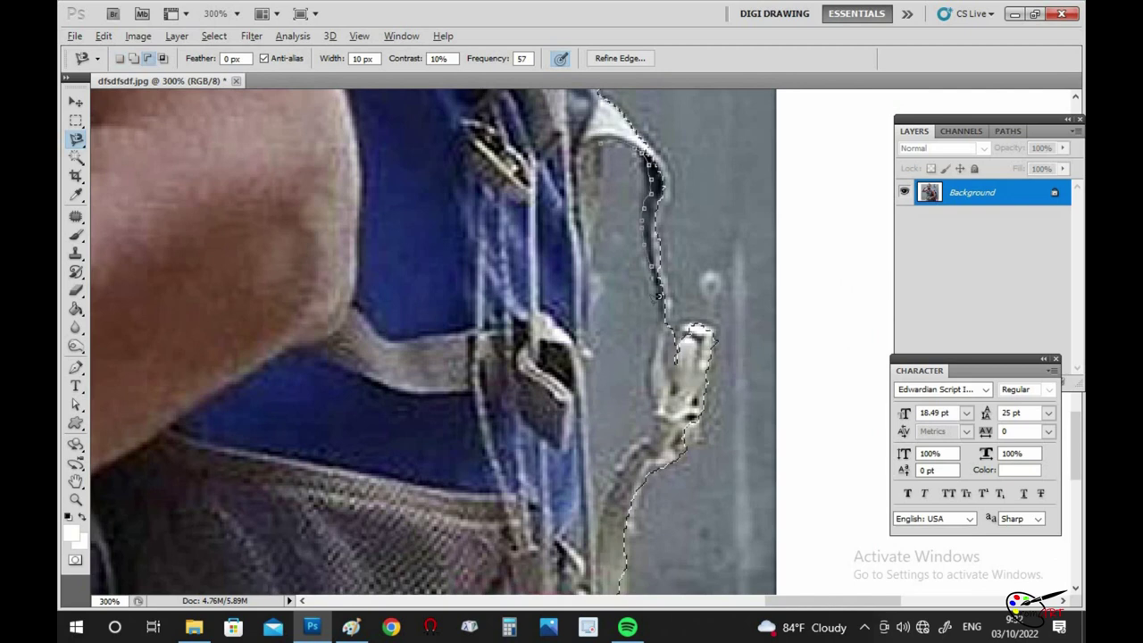
scroll(625, 295, down, 3)
scroll(605, 278, up, 3)
scroll(604, 278, down, 1)
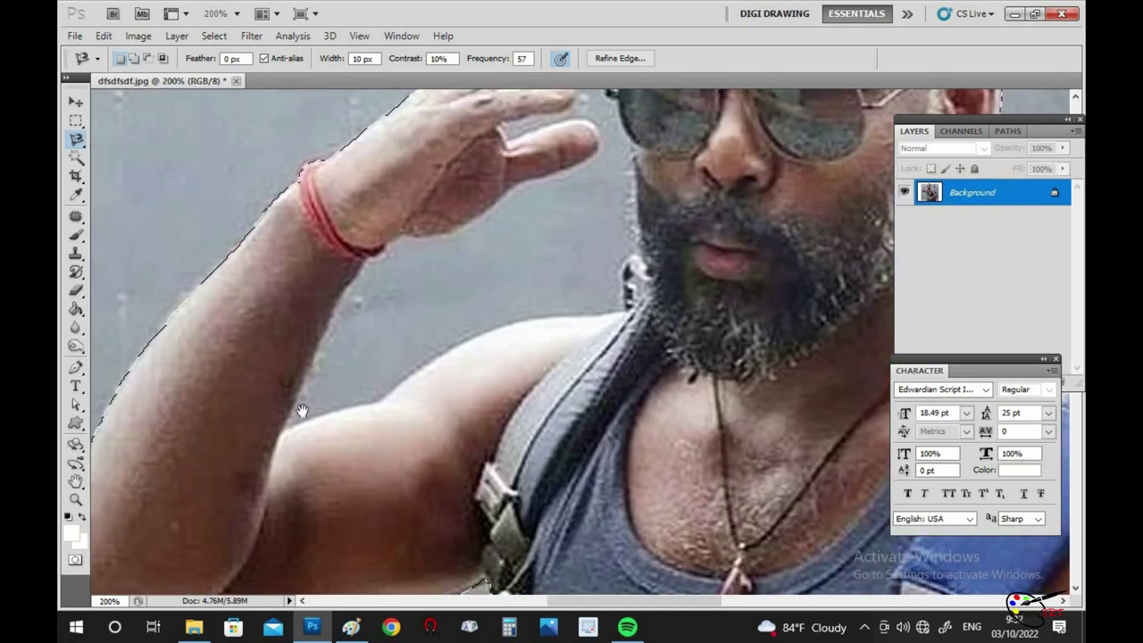
scroll(535, 206, down, 1)
scroll(519, 183, up, 3)
scroll(519, 183, right, 3)
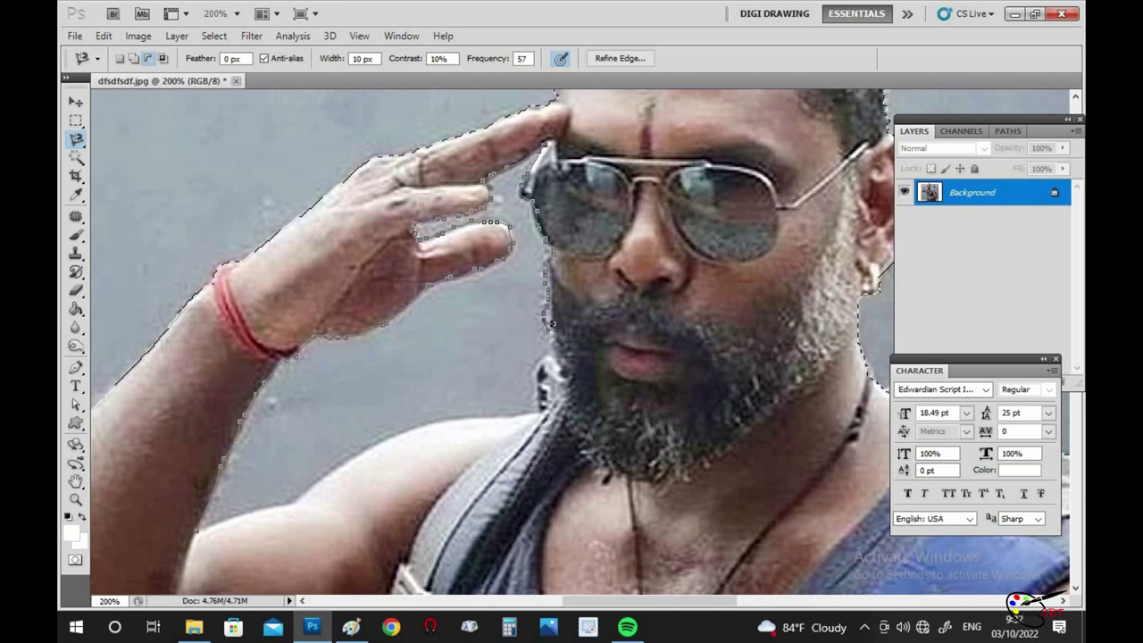
scroll(554, 357, down, 3)
scroll(554, 357, left, 3)
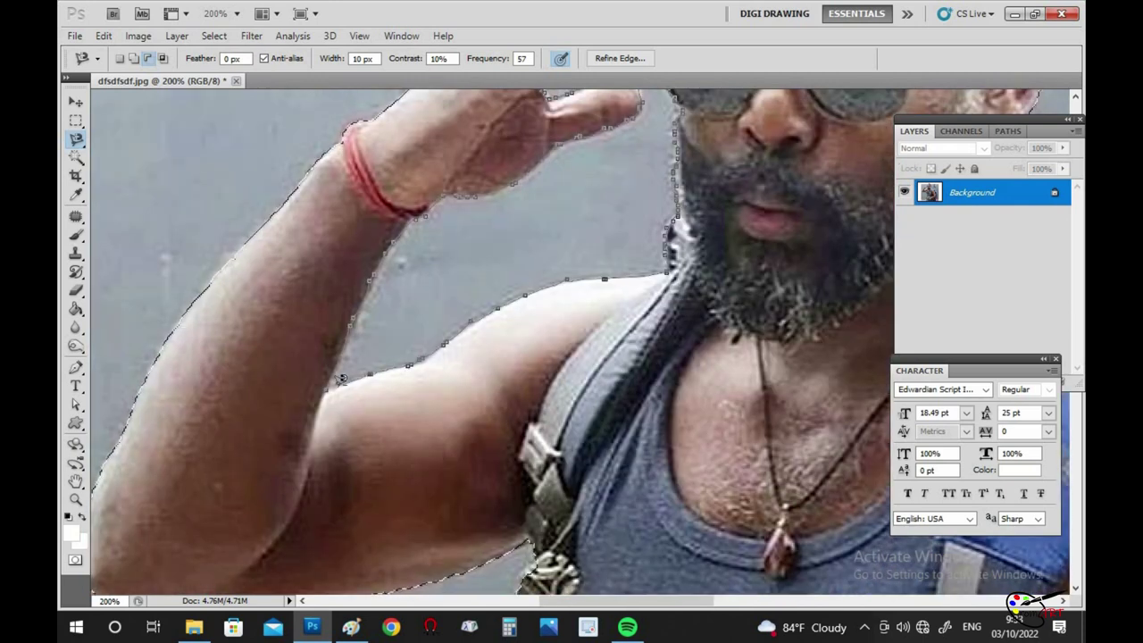
scroll(616, 278, down, 3)
double_click(615, 277)
key(shift+F6)
Step: Feather the selection, copy the man to Layer 1, and fill the Background light blue
key(Return)
key(ctrl+j)
key(g)
click(735, 270)
click(71, 533)
click(928, 415)
click(1067, 309)
click(746, 265)
Step: Crop wider than the photo to enlarge the canvas
key(c)
drag(428, 225, 734, 459)
alt+drag(734, 342, 786, 342)
key(Return)
Step: Boost Layer 1's saturation to +16 with a slight hue shift
key(ctrl+plus)
click(965, 190)
key(i)
key(ctrl+u)
drag(850, 371, 862, 372)
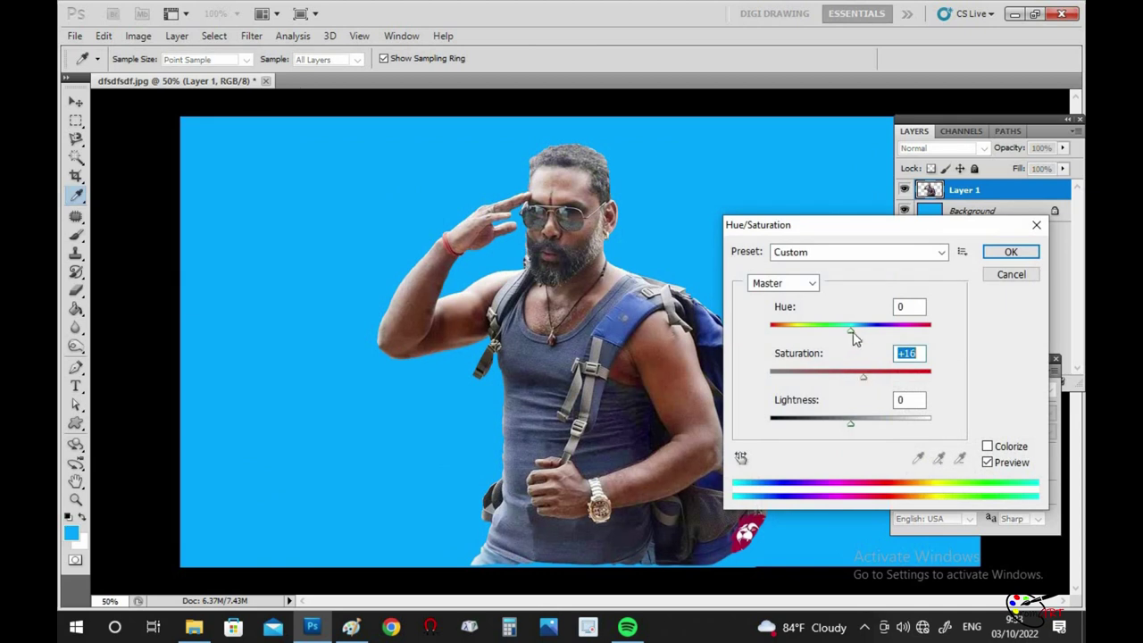
drag(850, 331, 854, 330)
click(1010, 252)
Step: Select the grey patch beside the neck on the Background layer with the Polygonal Lasso
key(c)
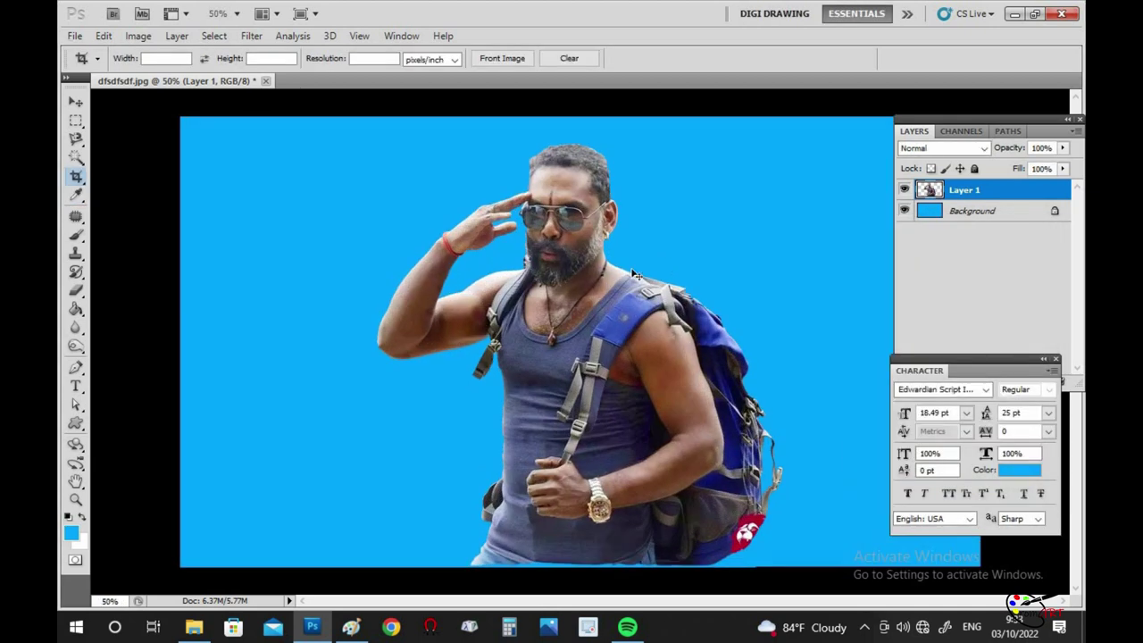
click(972, 211)
scroll(554, 246, up, 5)
key(v)
scroll(602, 344, up, 2)
key(l)
key(shift+l)
click(607, 268)
double_click(621, 357)
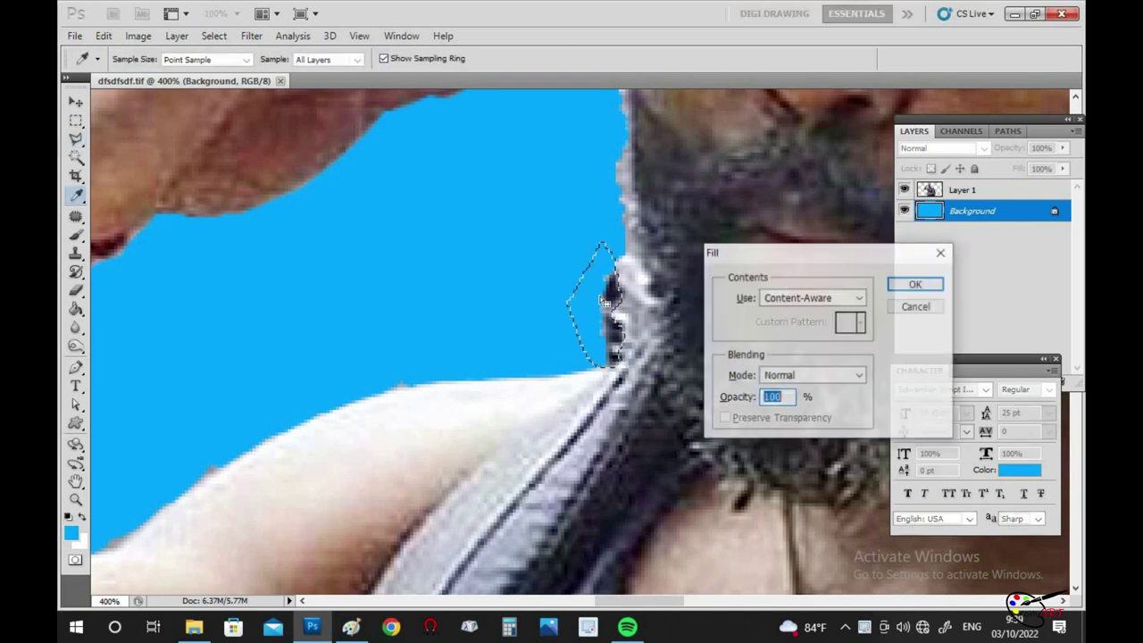
Step: Fill the neck patch with blue background and deselect it
scroll(617, 312, down, 1)
drag(964, 189, 761, 310)
scroll(761, 310, down, 2)
scroll(540, 418, up, 3)
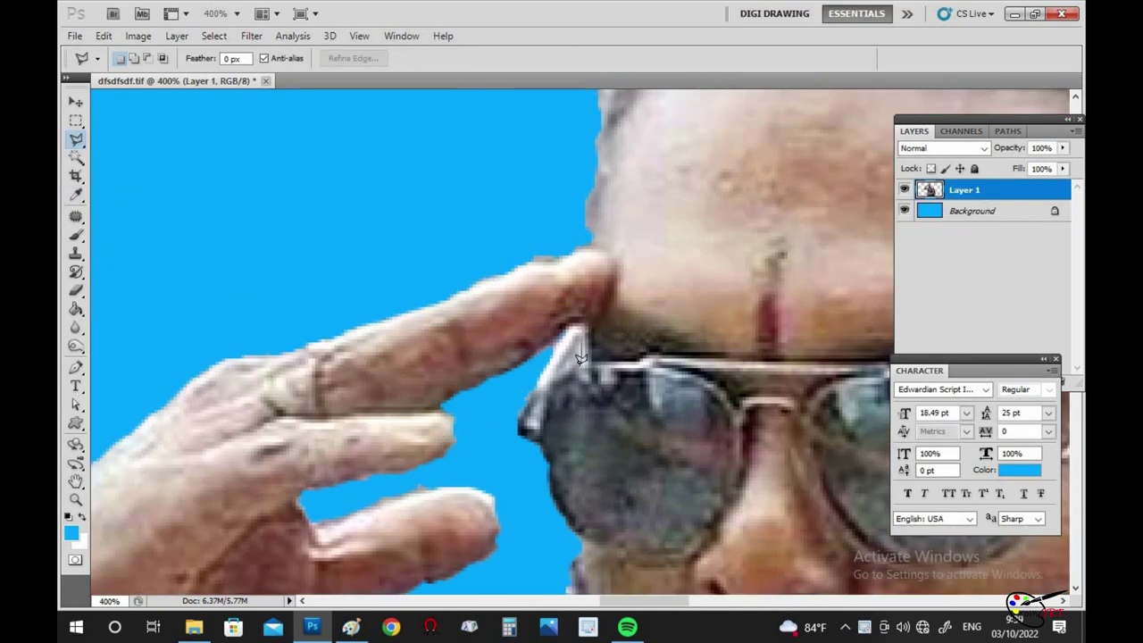
key(ctrl+d)
Step: Clean up the grey patch in the gap by the backpack strap
scroll(539, 418, down, 4)
scroll(581, 393, down, 1)
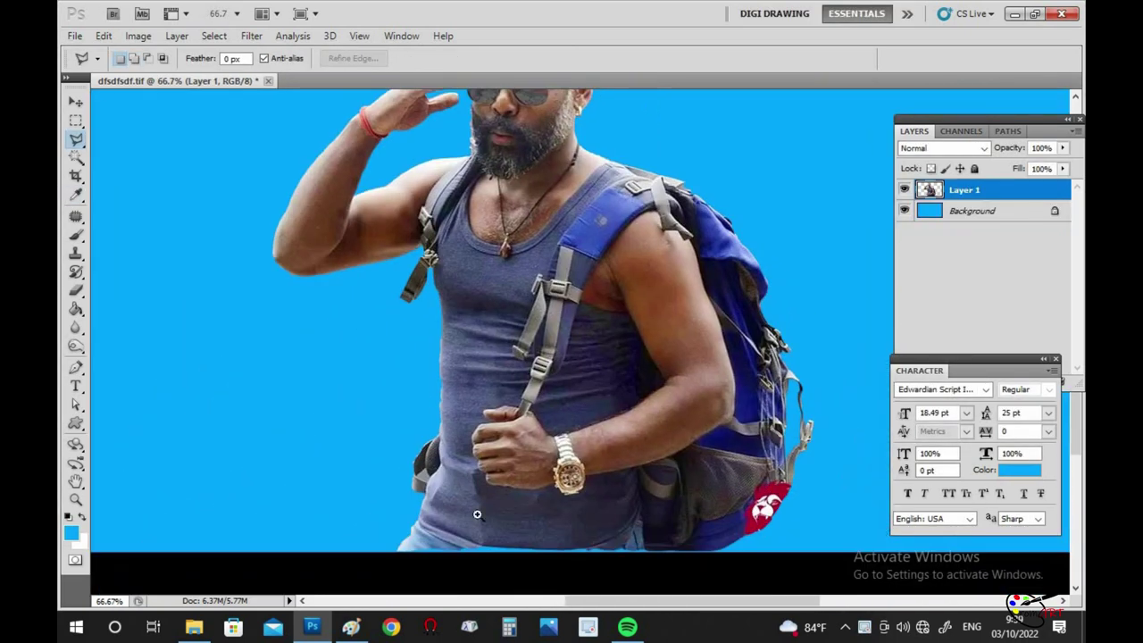
scroll(626, 369, up, 4)
right_click(614, 406)
key(Escape)
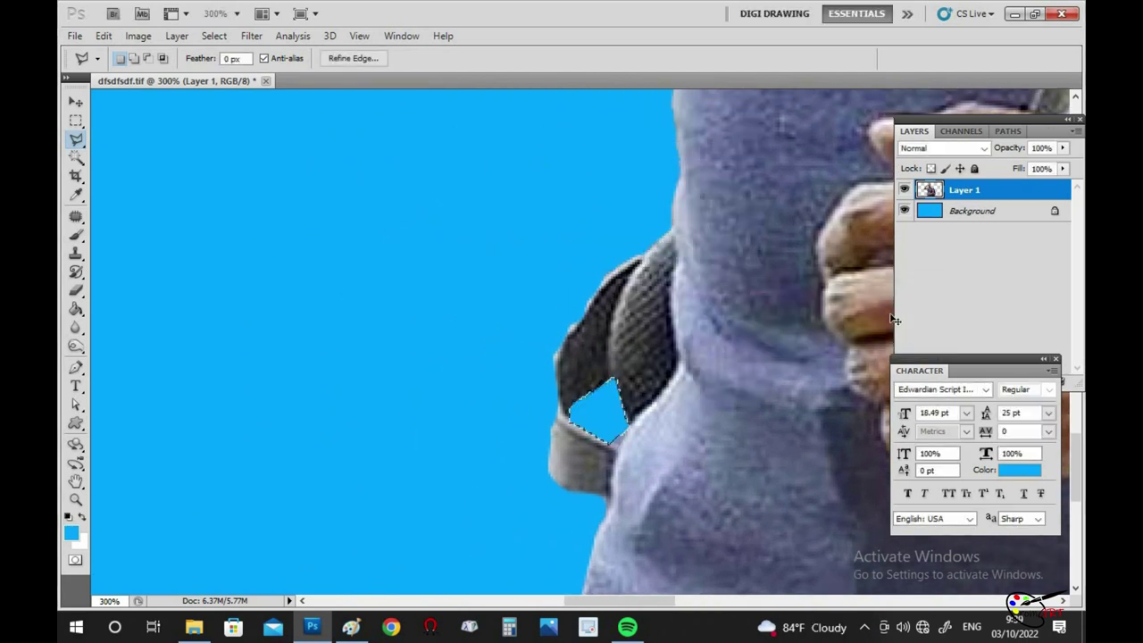
Step: Review the cleaned edges and browse the toning tools
scroll(625, 357, down, 2)
scroll(574, 292, down, 1)
scroll(574, 292, up, 2)
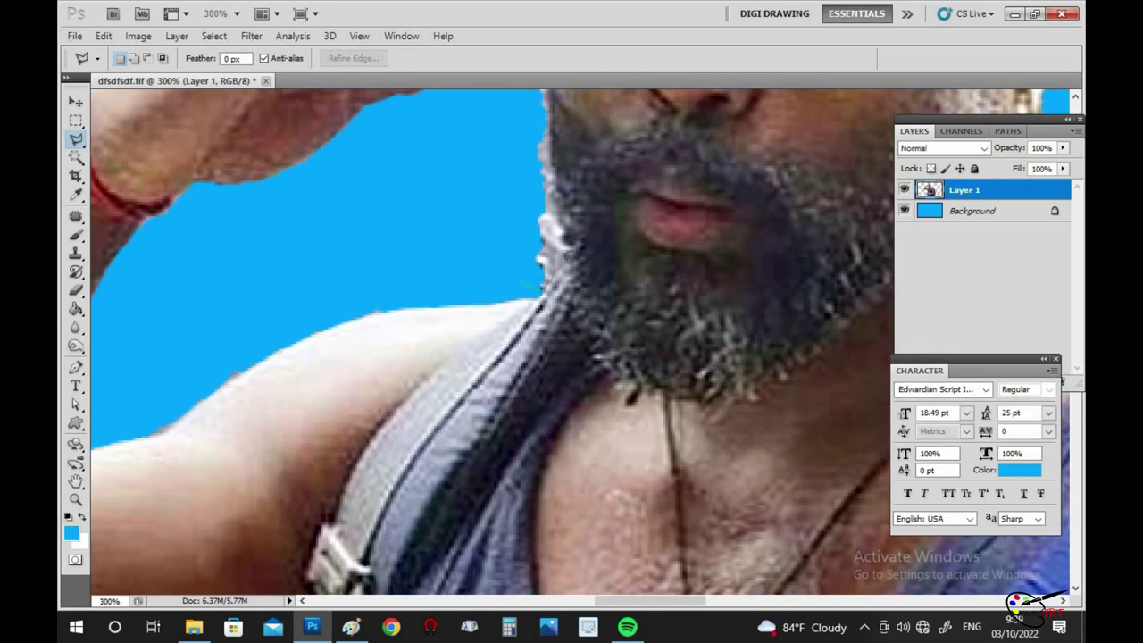
scroll(565, 220, down, 1)
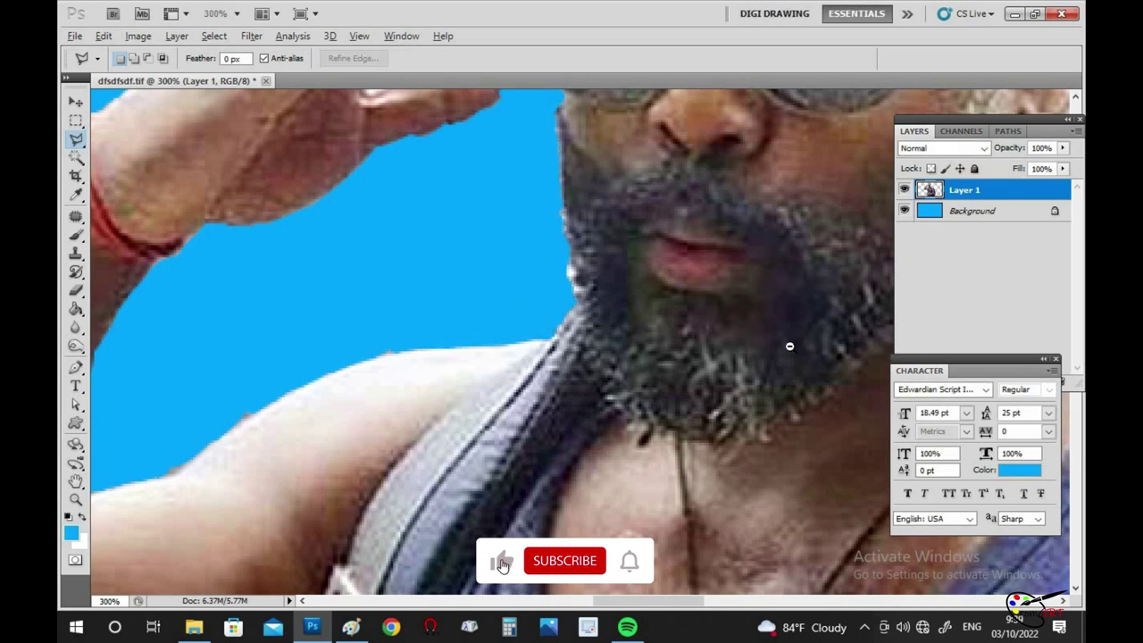
scroll(625, 304, down, 2)
click(76, 346)
Step: Switch to the Smudge tool and smudge the skin below the sunglasses
click(75, 327)
click(136, 356)
scroll(573, 260, up, 2)
scroll(572, 260, down, 1)
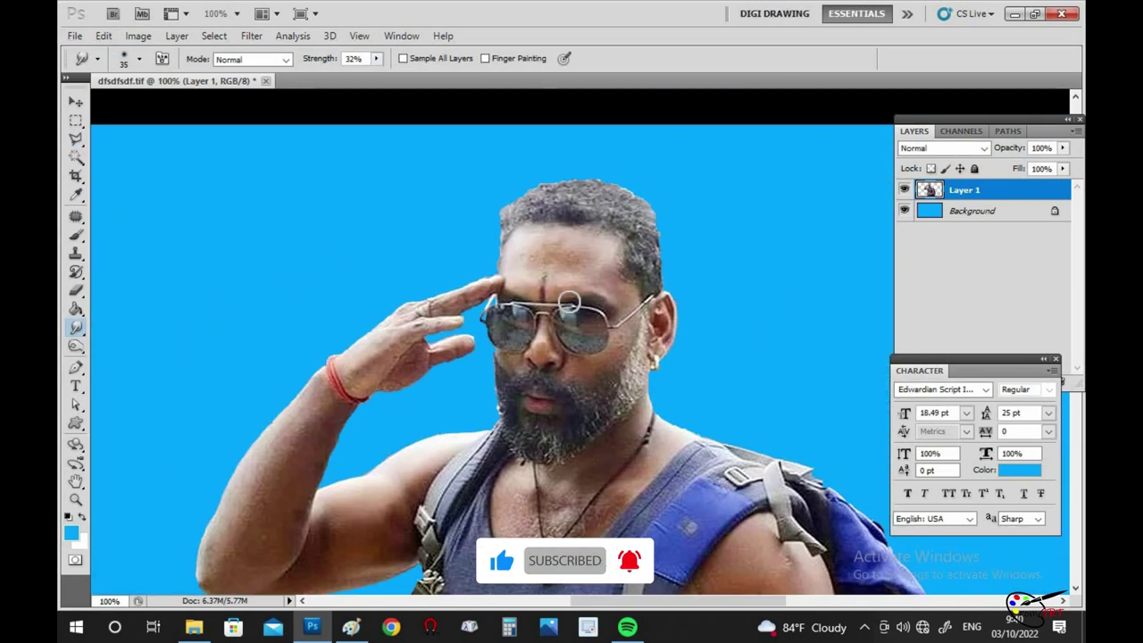
scroll(546, 260, right, 1)
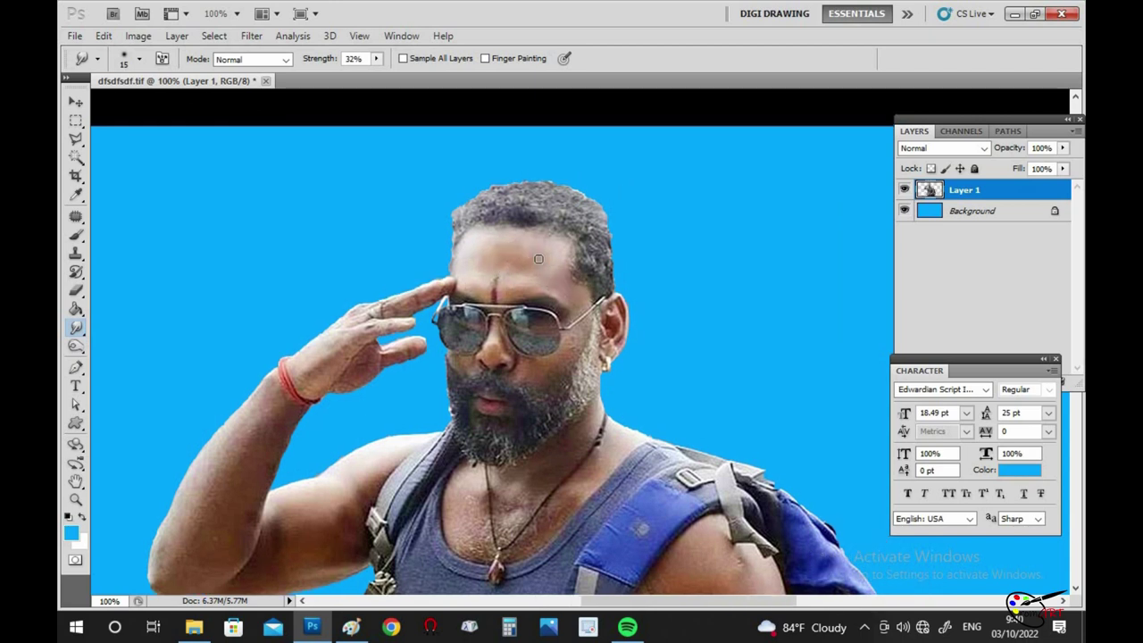
drag(490, 244, 451, 222)
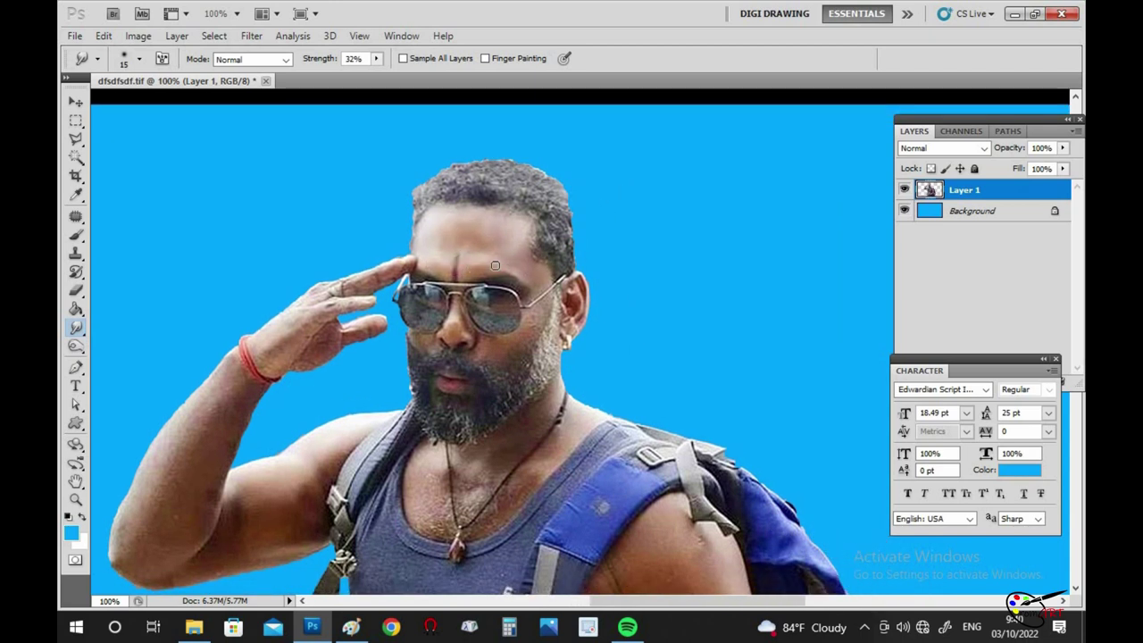
drag(532, 304, 468, 254)
scroll(469, 253, up, 1)
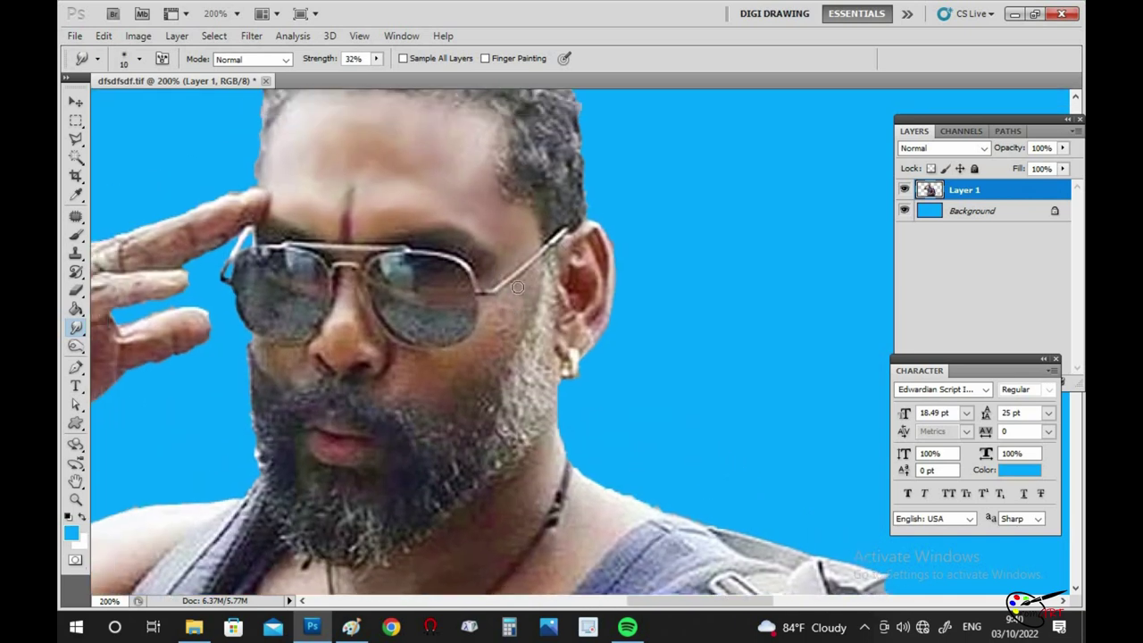
scroll(500, 286, down, 1)
scroll(521, 288, down, 1)
scroll(521, 288, left, 1)
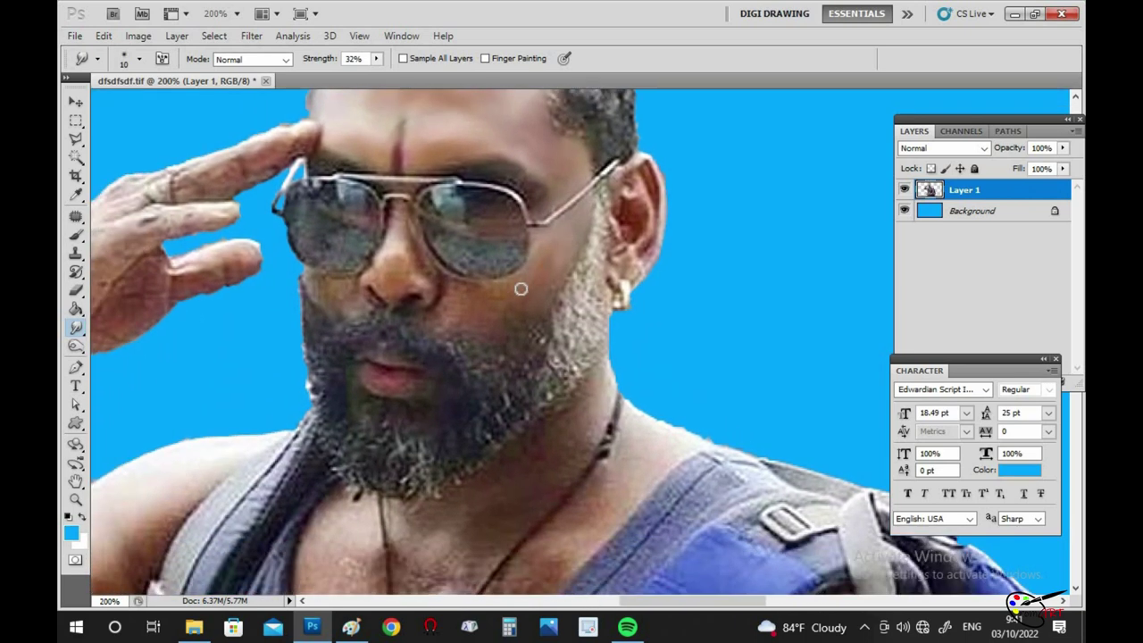
scroll(500, 320, down, 1)
scroll(501, 319, left, 1)
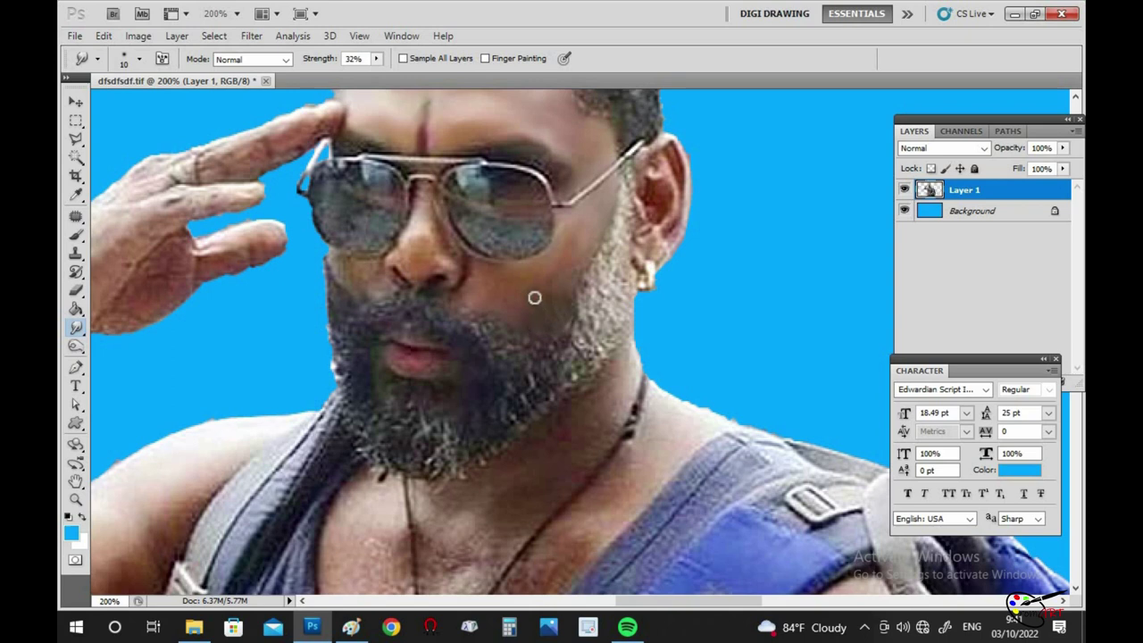
scroll(526, 260, left, 2)
scroll(526, 260, up, 1)
drag(526, 260, 511, 294)
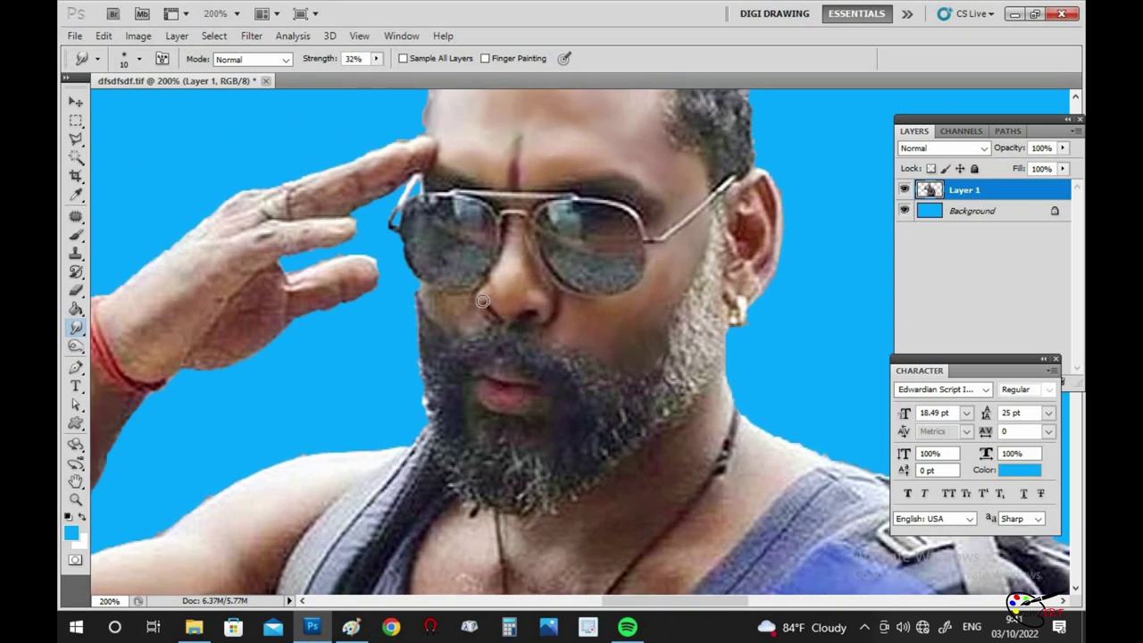
Step: Smudge the left sunglass lens into painted strokes
scroll(489, 259, up, 1)
scroll(489, 260, left, 1)
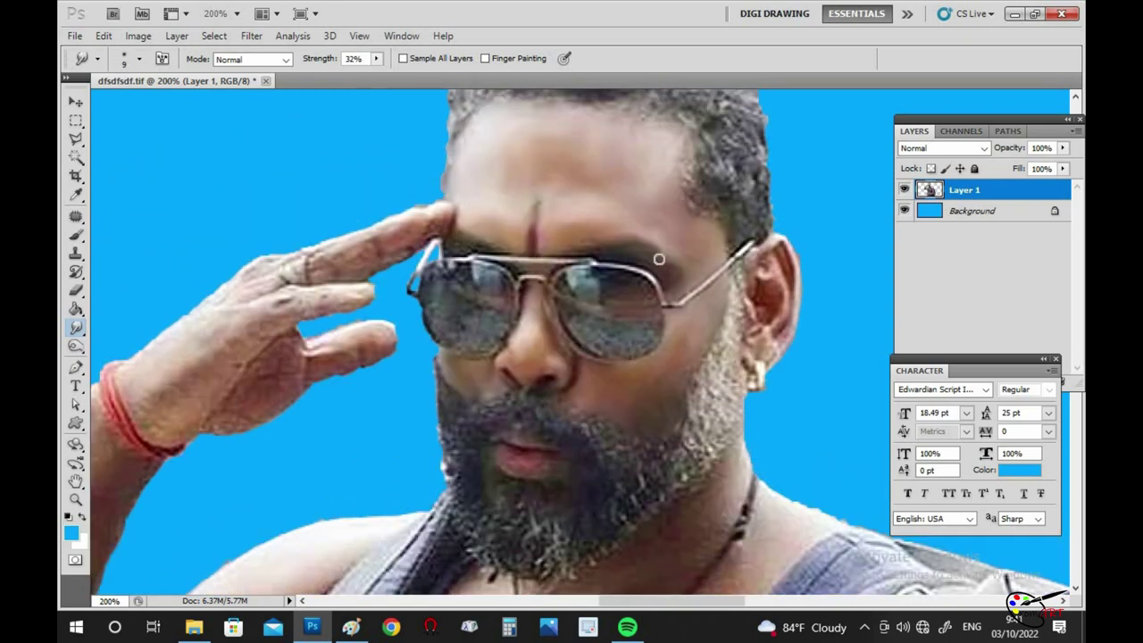
scroll(449, 245, right, 2)
scroll(450, 245, down, 1)
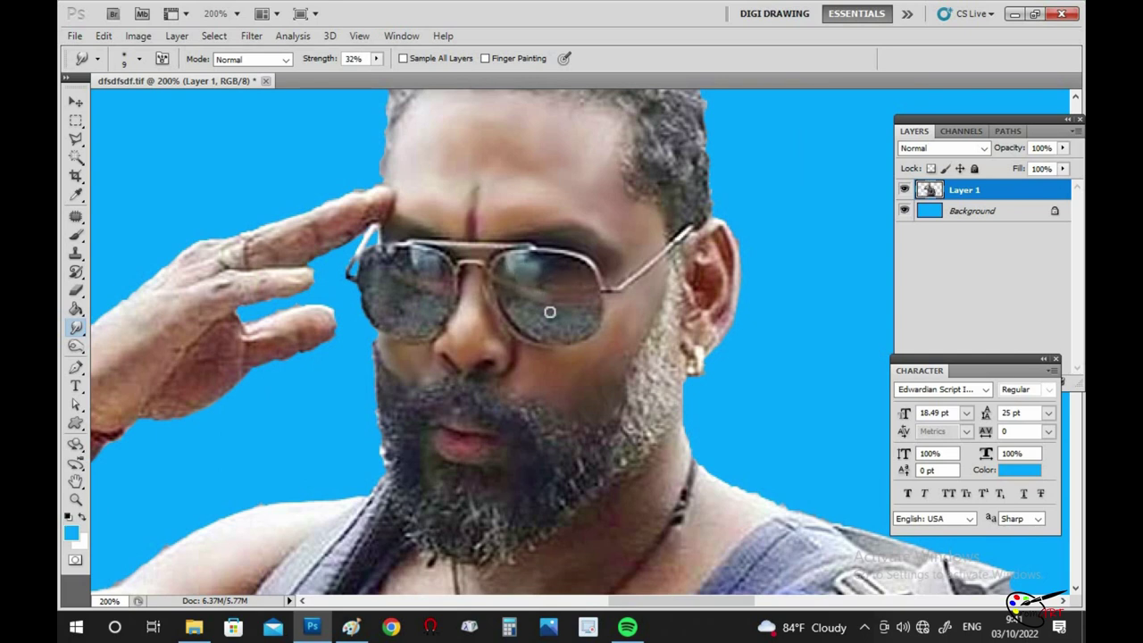
scroll(558, 285, down, 2)
mouse_move(551, 279)
mouse_down()
mouse_move(428, 248)
mouse_move(431, 216)
mouse_move(372, 241)
mouse_move(396, 228)
mouse_up()
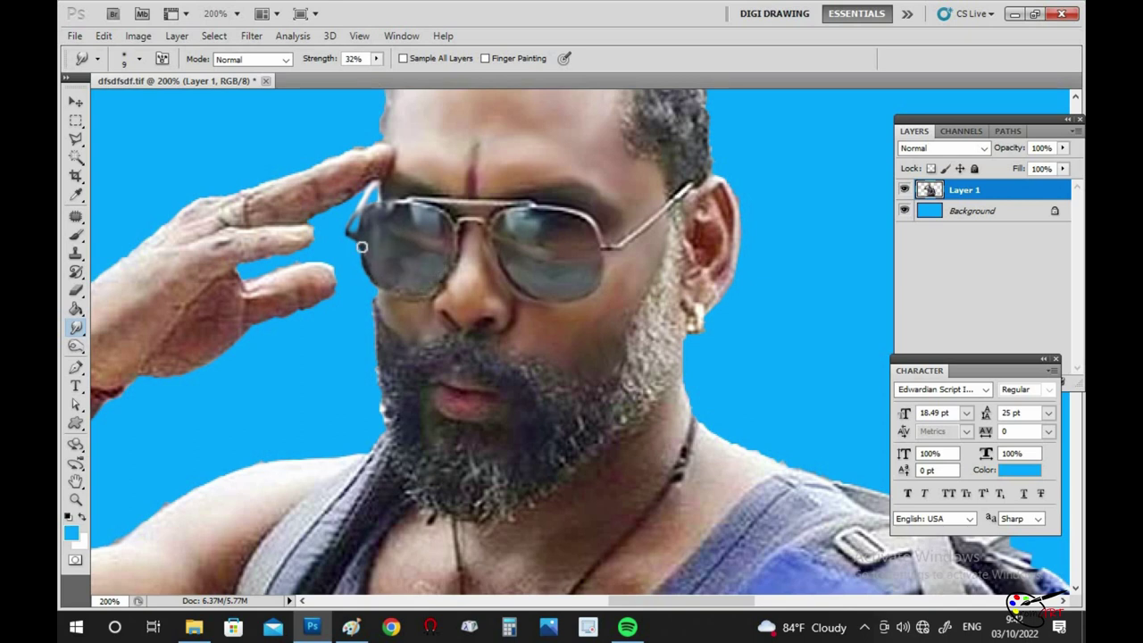
Step: Enlarge the smudge brush to 30 and smooth the raised arm's skin into painted strokes
key(ctrl+minus)
key(ctrl+minus)
key(ctrl+minus)
key(ctrl+plus)
key(ctrl+plus)
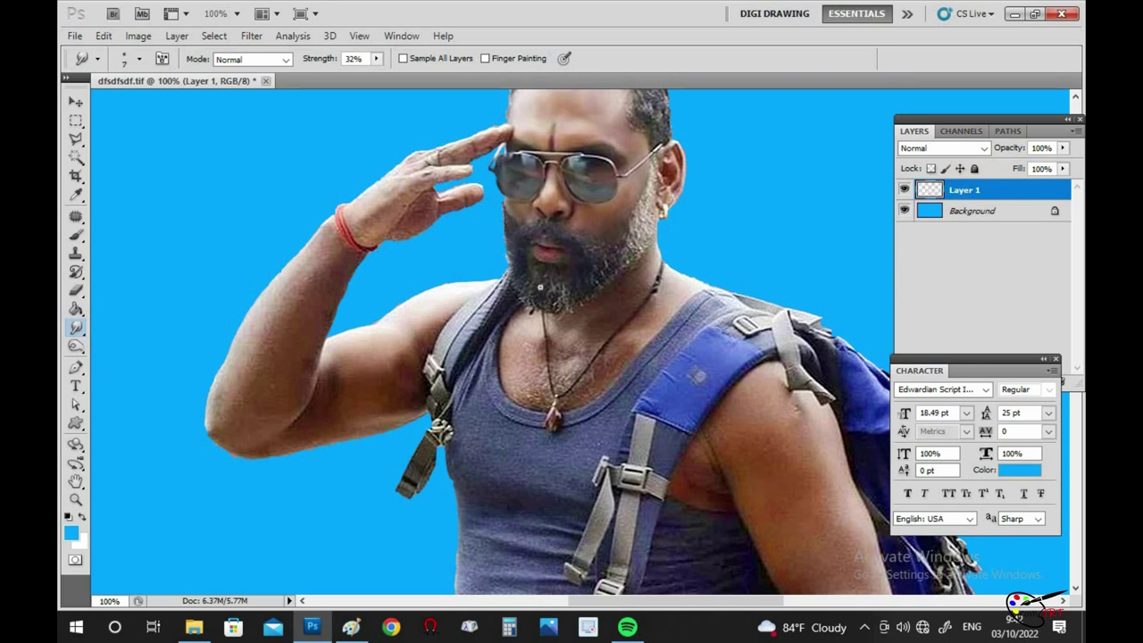
scroll(585, 278, up, 1)
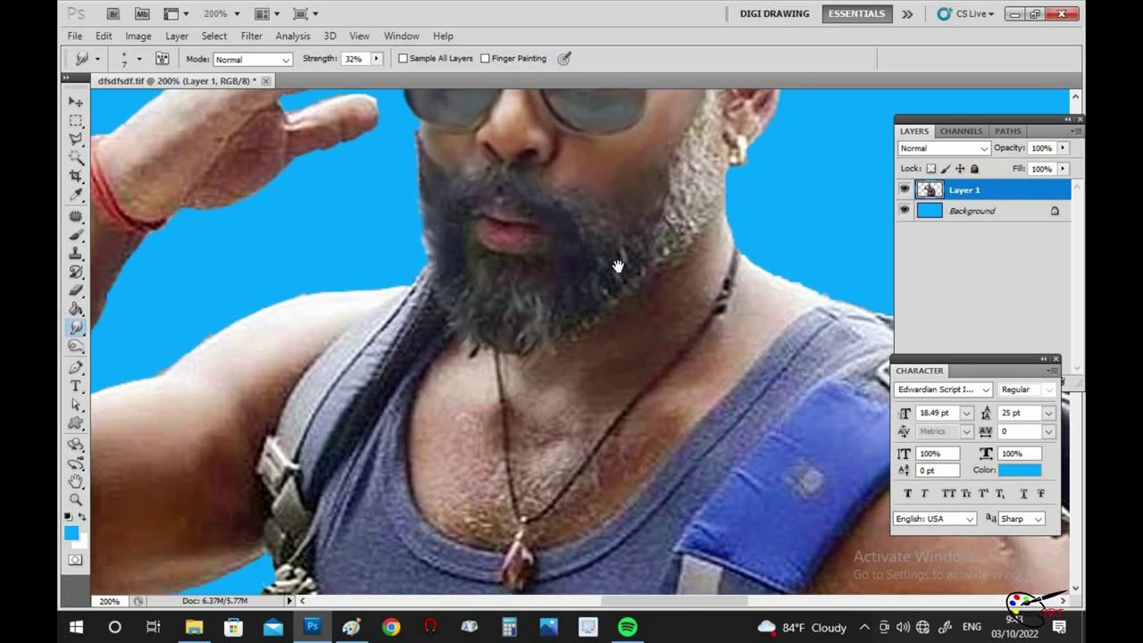
scroll(648, 197, up, 3)
scroll(656, 290, down, 2)
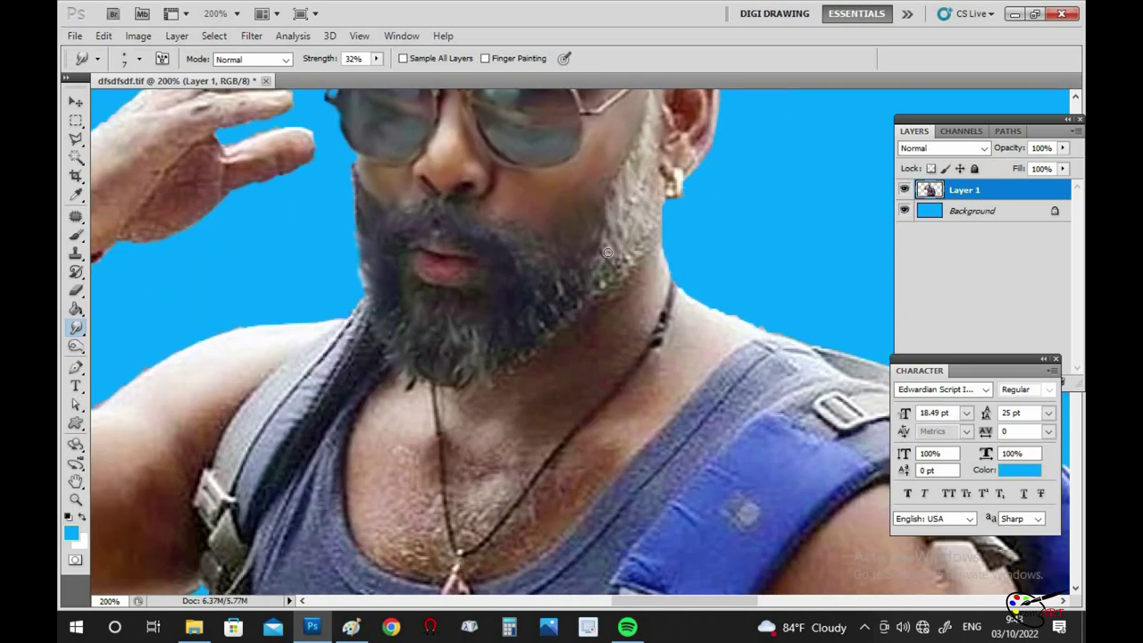
mouse_move(611, 266)
mouse_down()
mouse_move(619, 217)
mouse_move(507, 426)
mouse_up()
scroll(604, 268, down, 1)
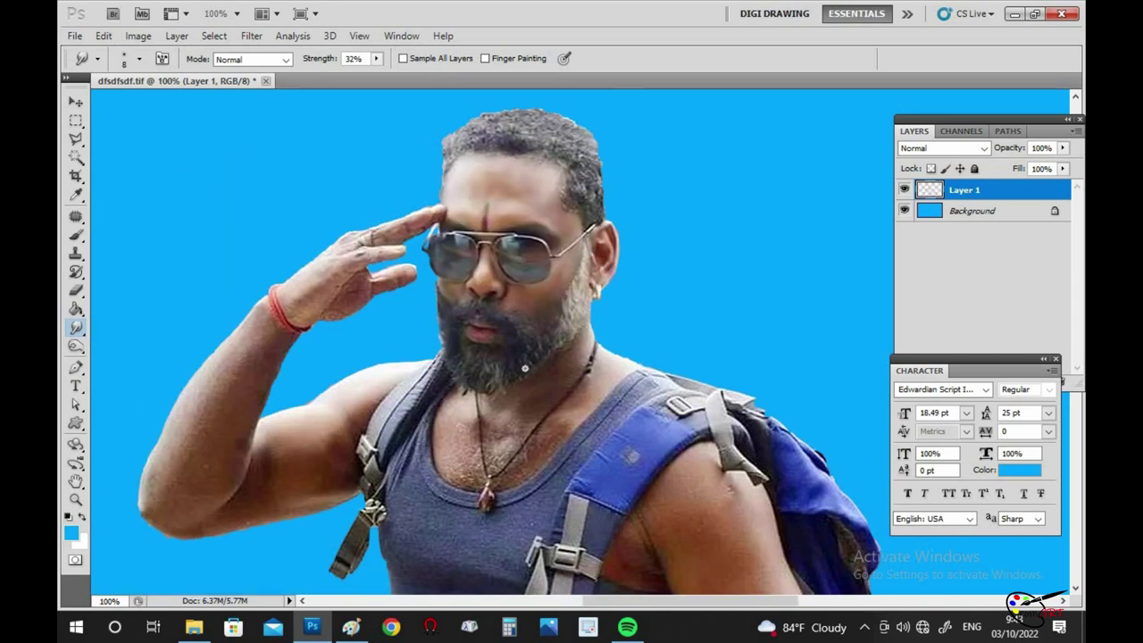
drag(549, 375, 563, 293)
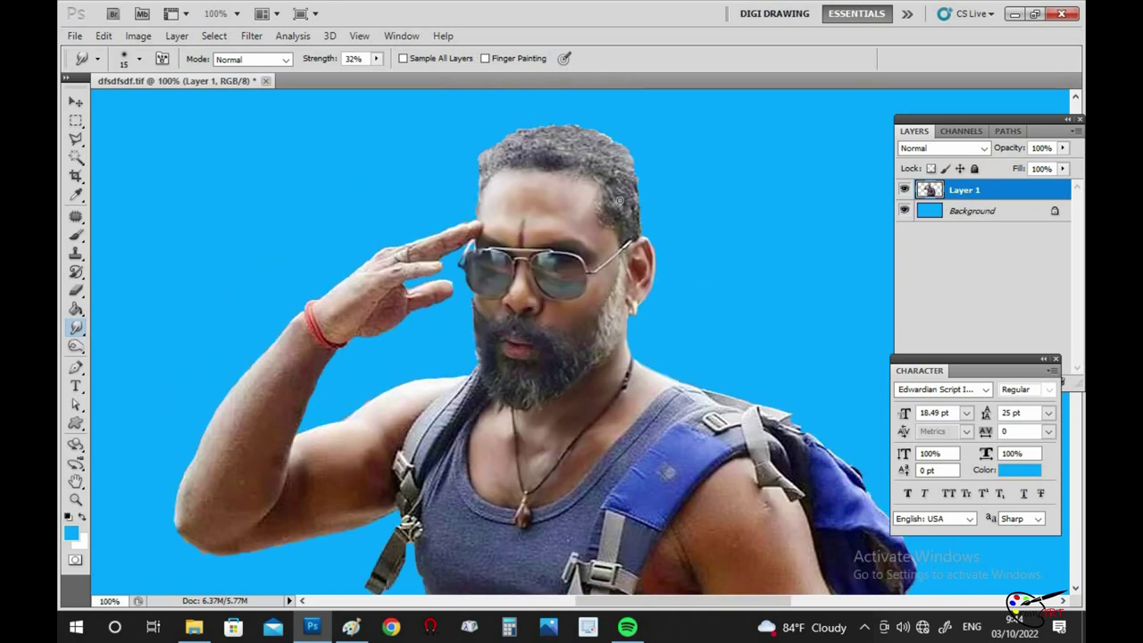
scroll(615, 217, up, 1)
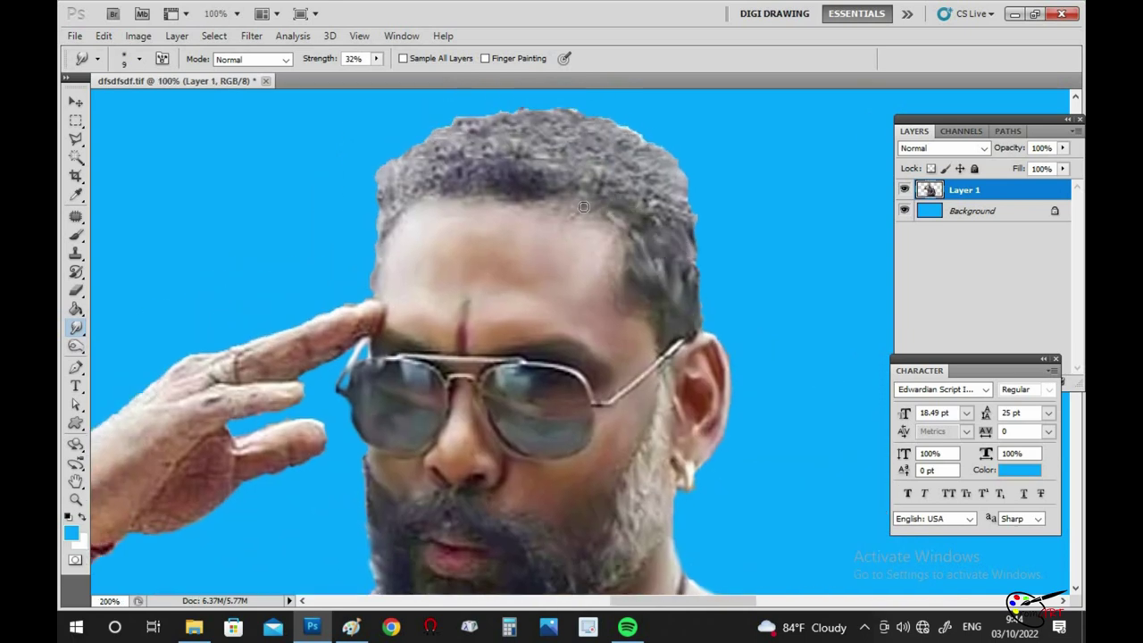
scroll(633, 216, down, 1)
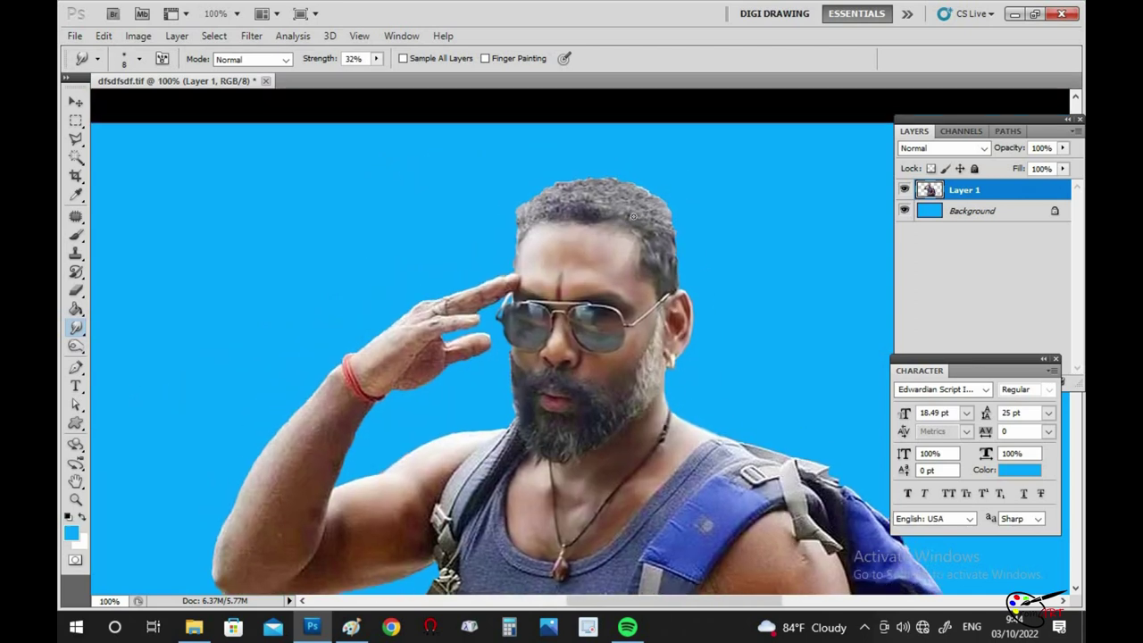
key(bracketleft)
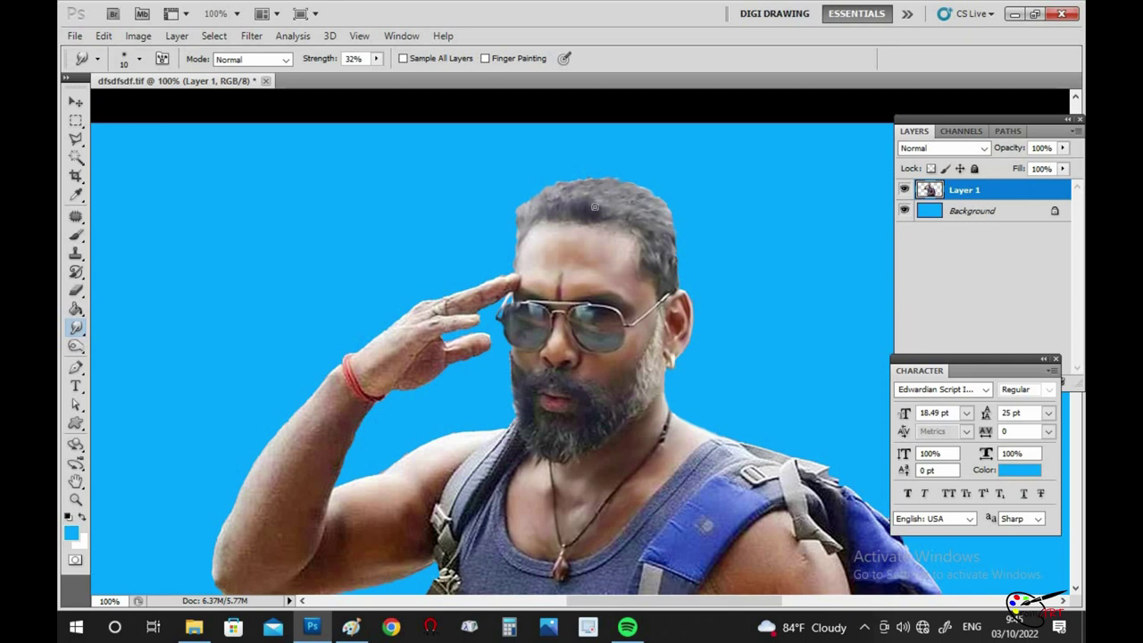
key(bracketright)
key(bracketright)
key(bracketright)
drag(407, 479, 539, 282)
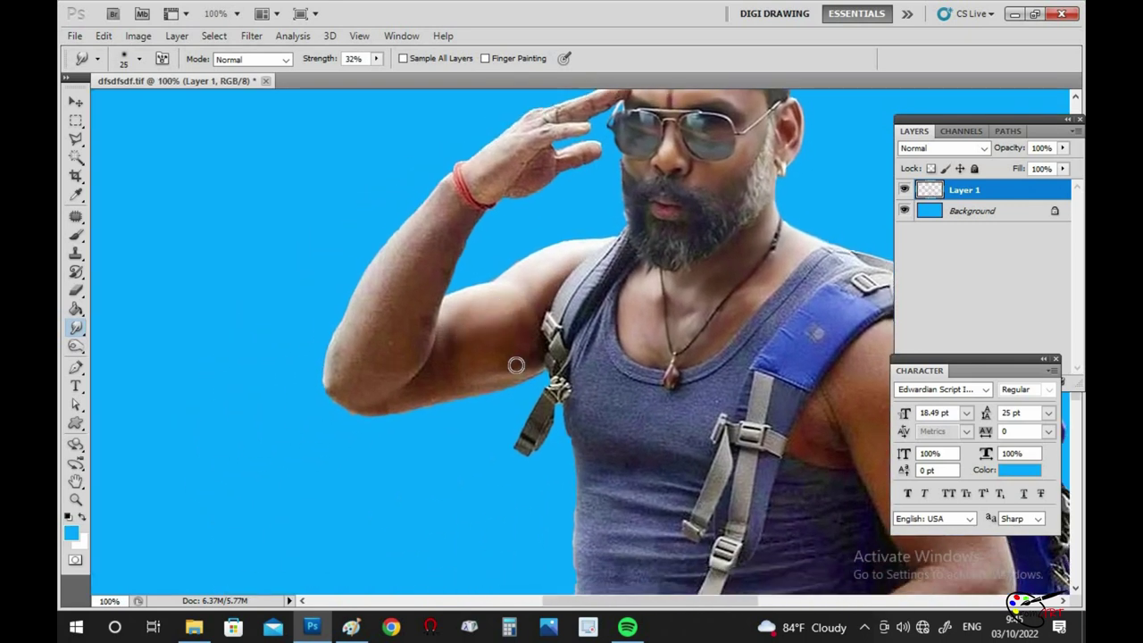
drag(509, 354, 565, 321)
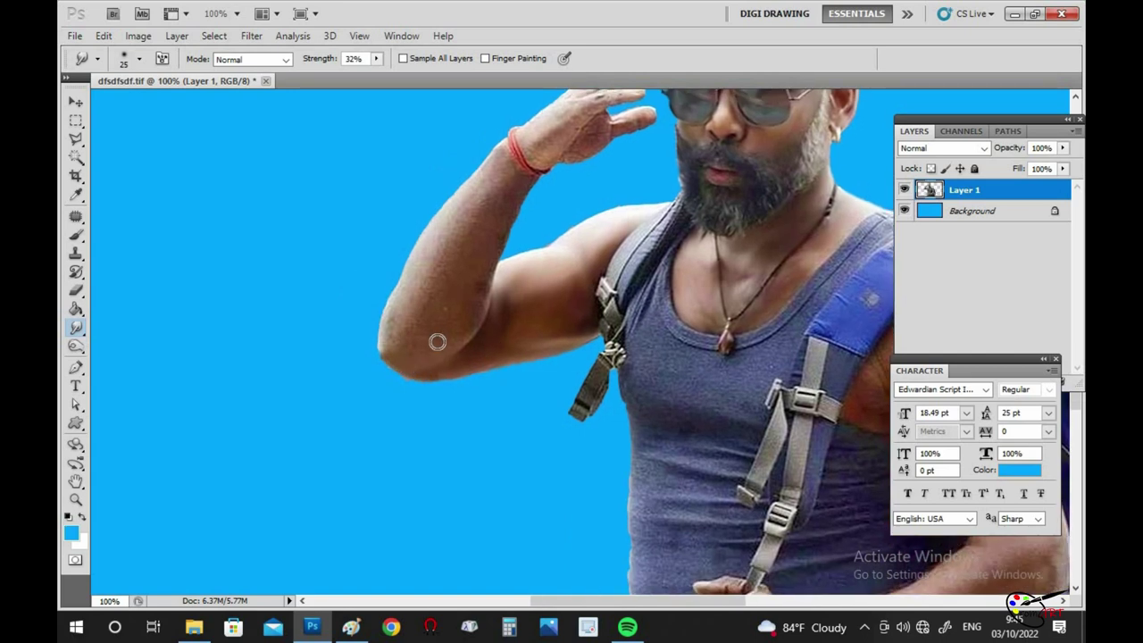
scroll(447, 319, up, 2)
scroll(482, 290, up, 1)
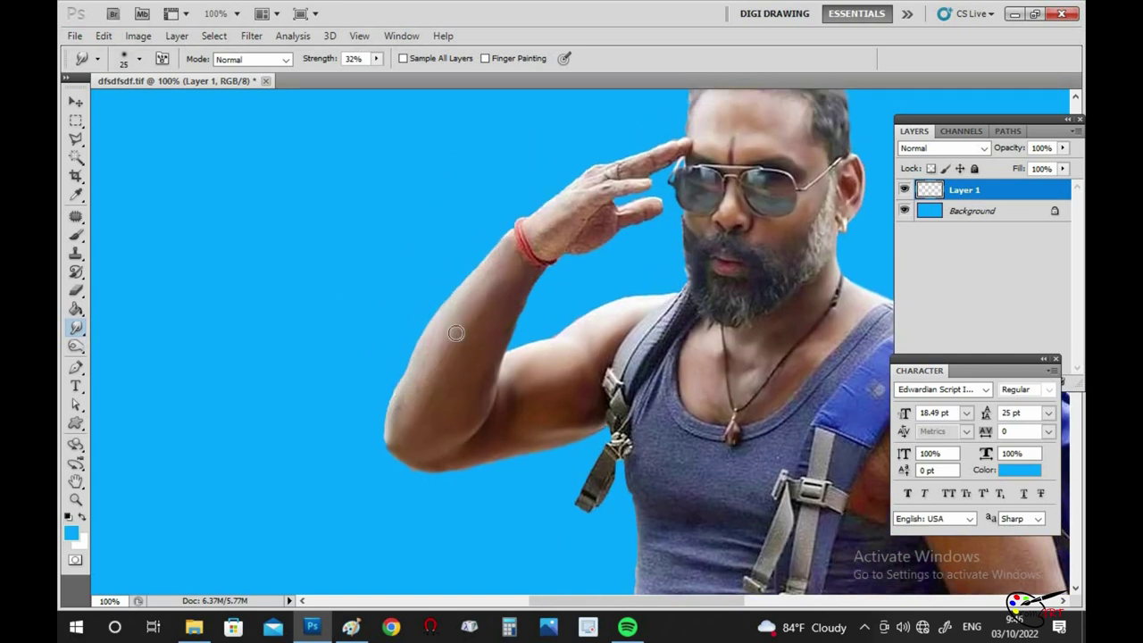
scroll(483, 327, up, 2)
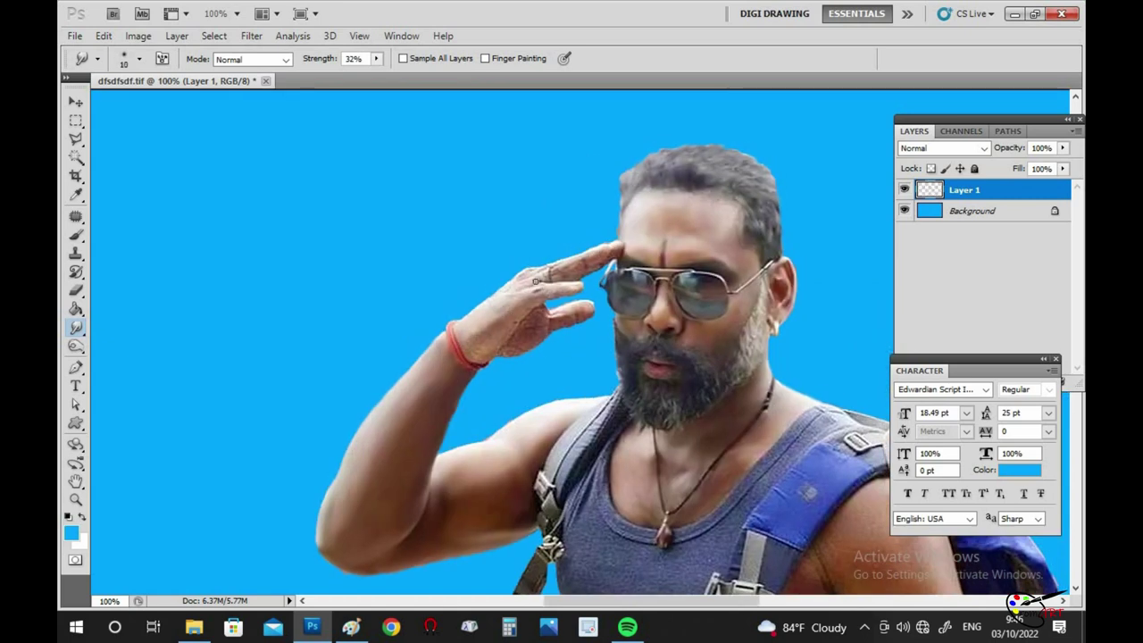
scroll(543, 277, up, 1)
scroll(435, 349, down, 1)
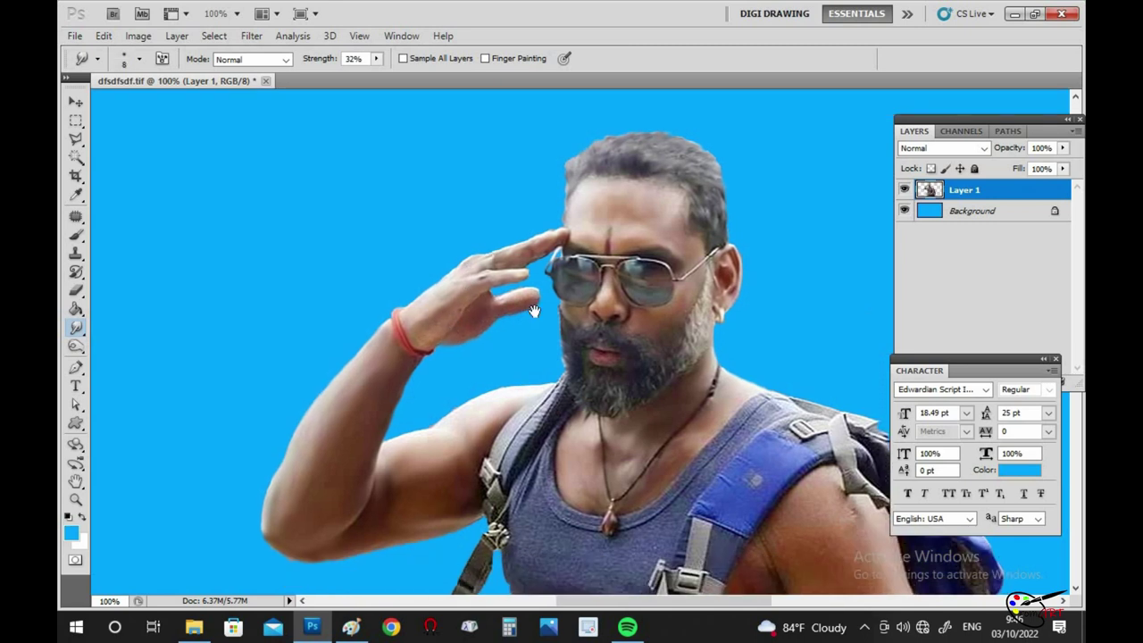
scroll(591, 316, down, 1)
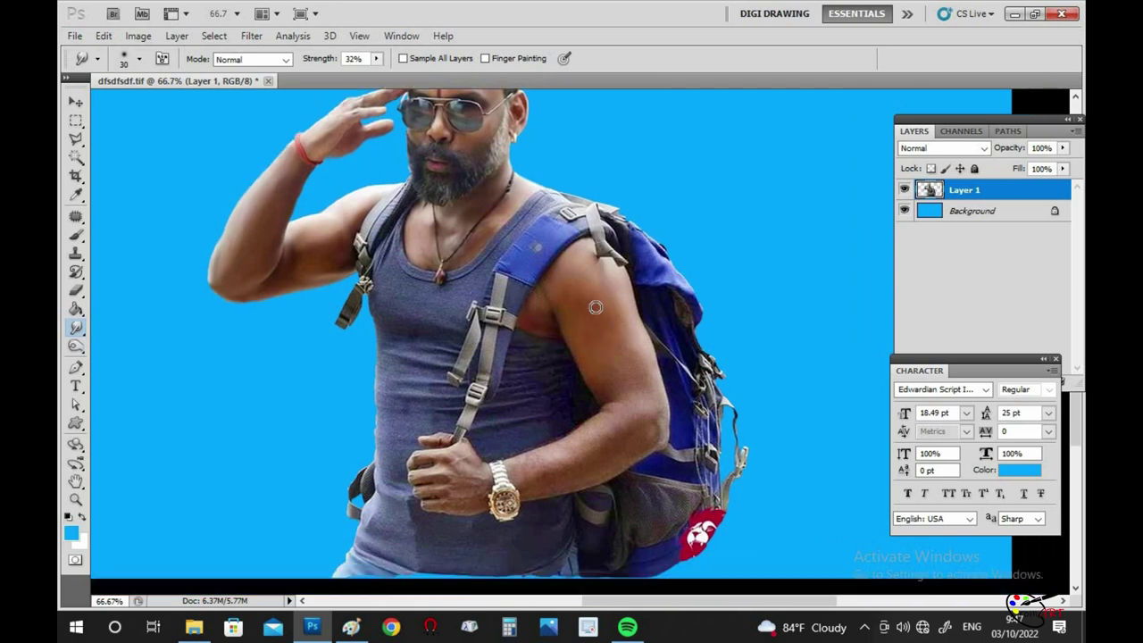
scroll(612, 342, down, 1)
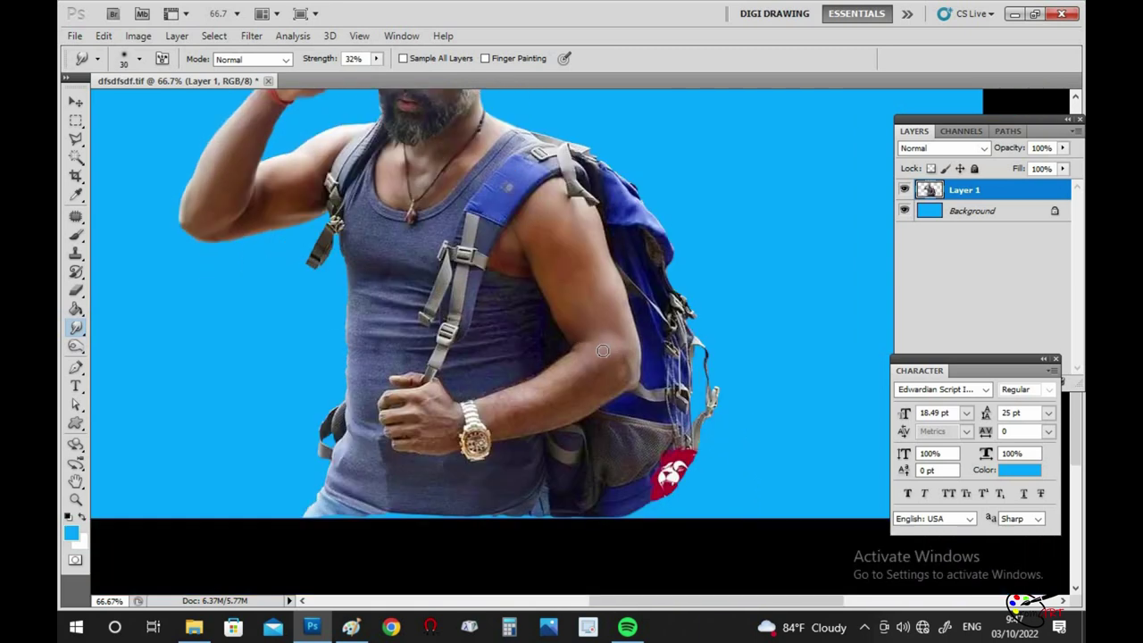
key(bracketright)
scroll(616, 366, down, 1)
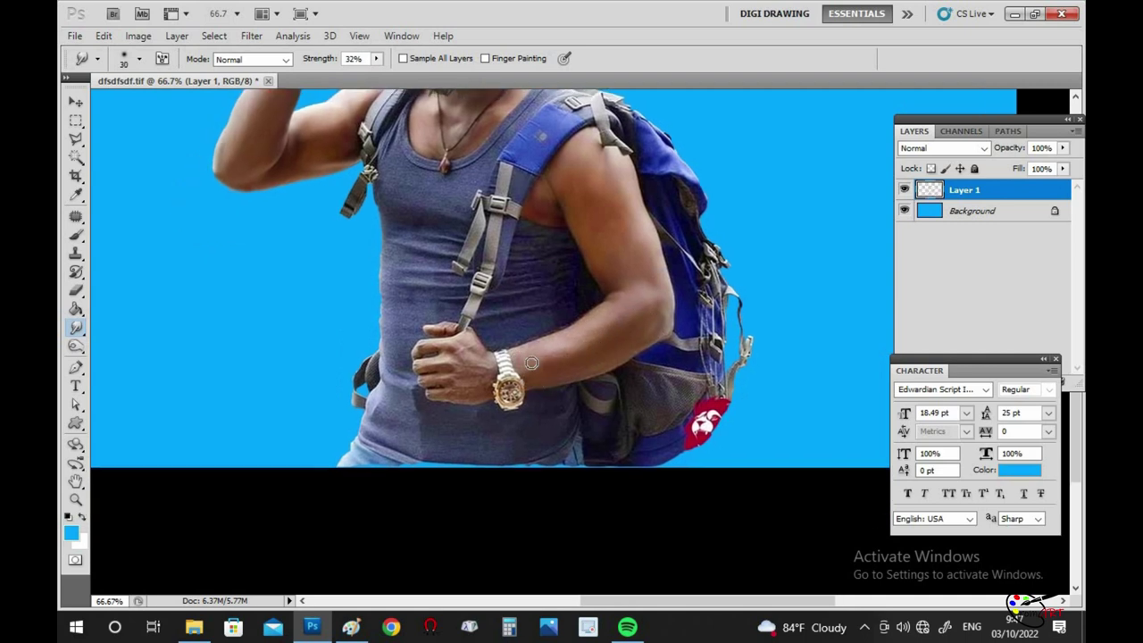
scroll(651, 288, up, 1)
mouse_move(555, 248)
mouse_down()
mouse_move(581, 251)
mouse_move(582, 325)
mouse_up()
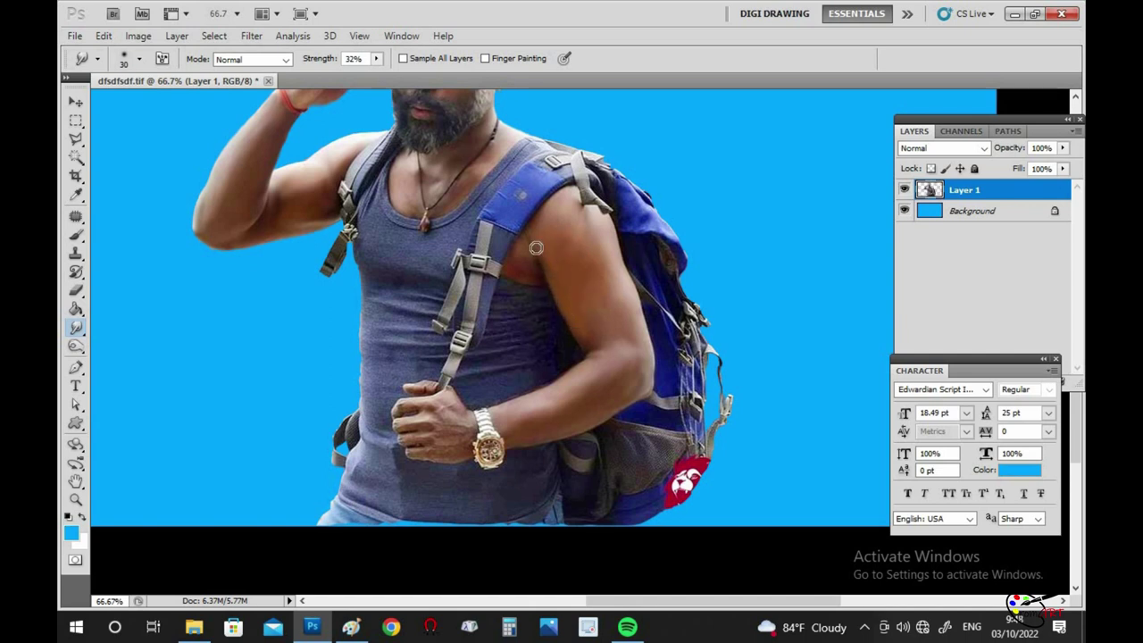
Step: Zoom in and smudge the lower hand's knuckles and the wrist beside the watch
key(ctrl+plus)
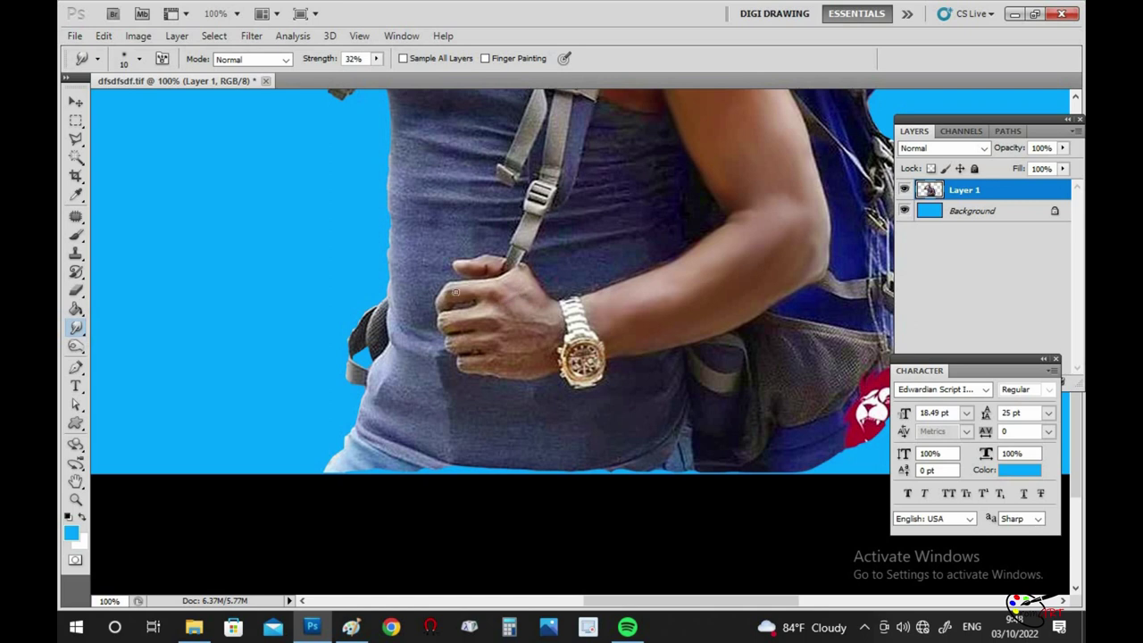
scroll(455, 291, down, 1)
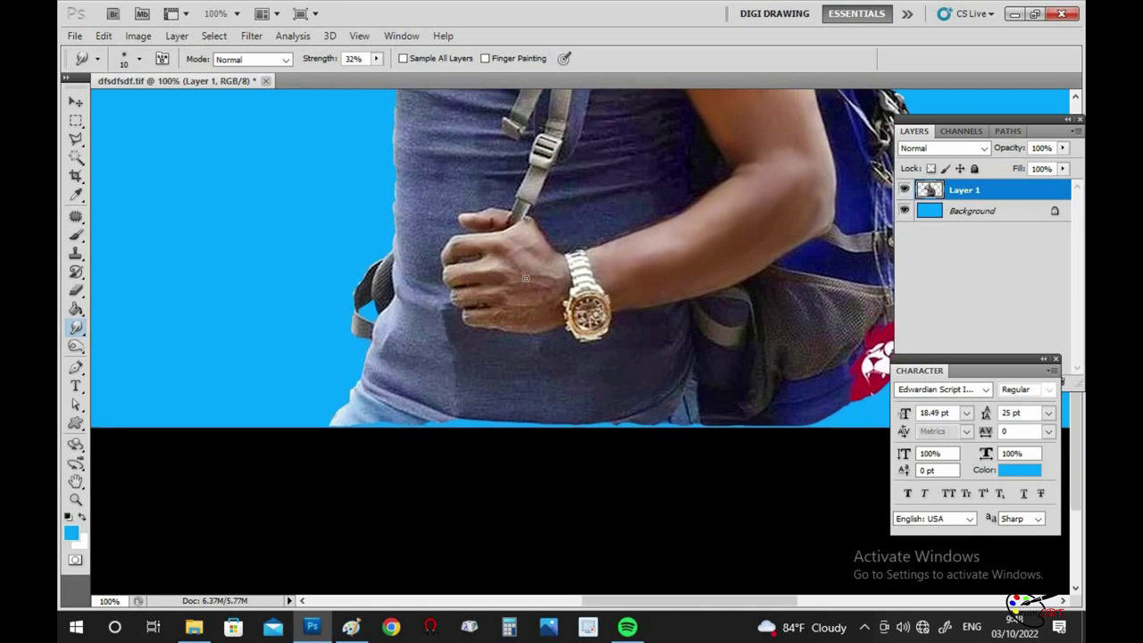
drag(483, 296, 524, 298)
scroll(589, 260, down, 1)
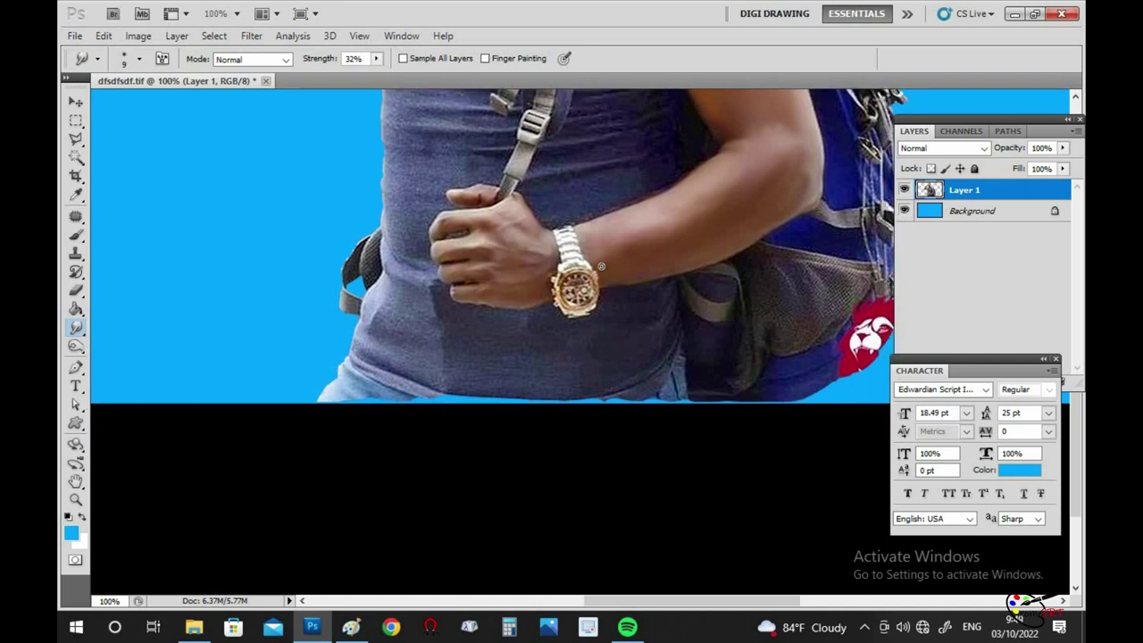
drag(554, 280, 577, 283)
mouse_move(617, 245)
mouse_down()
mouse_move(596, 294)
mouse_move(584, 256)
mouse_up()
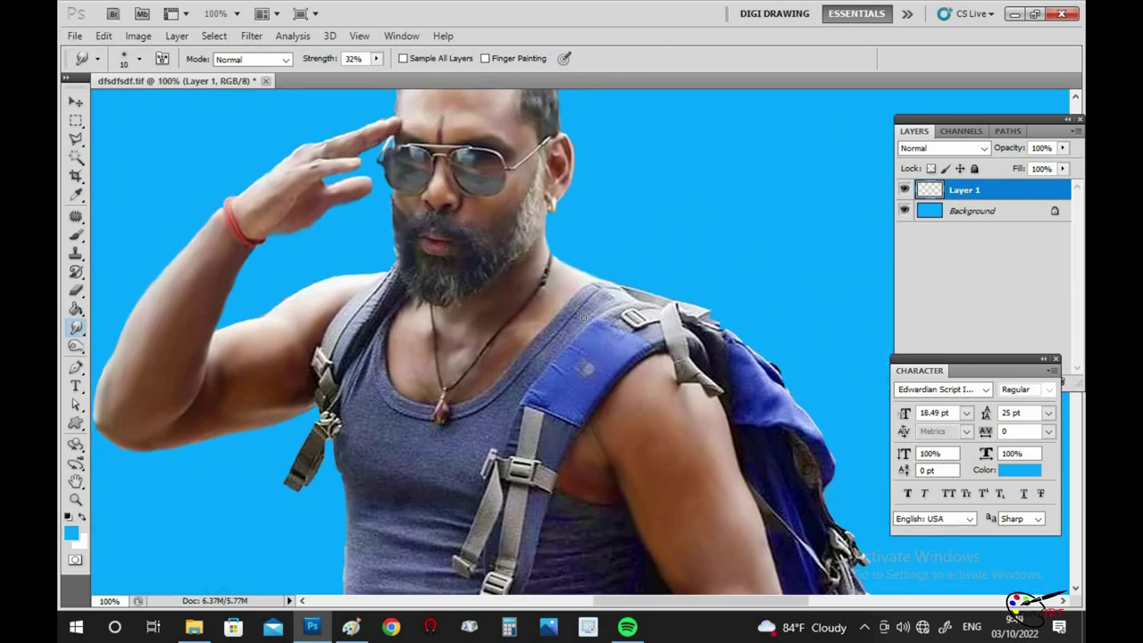
Step: Raise the smudge strength to 35% and set the brush size around 15
key(3)
key(5)
drag(565, 337, 565, 284)
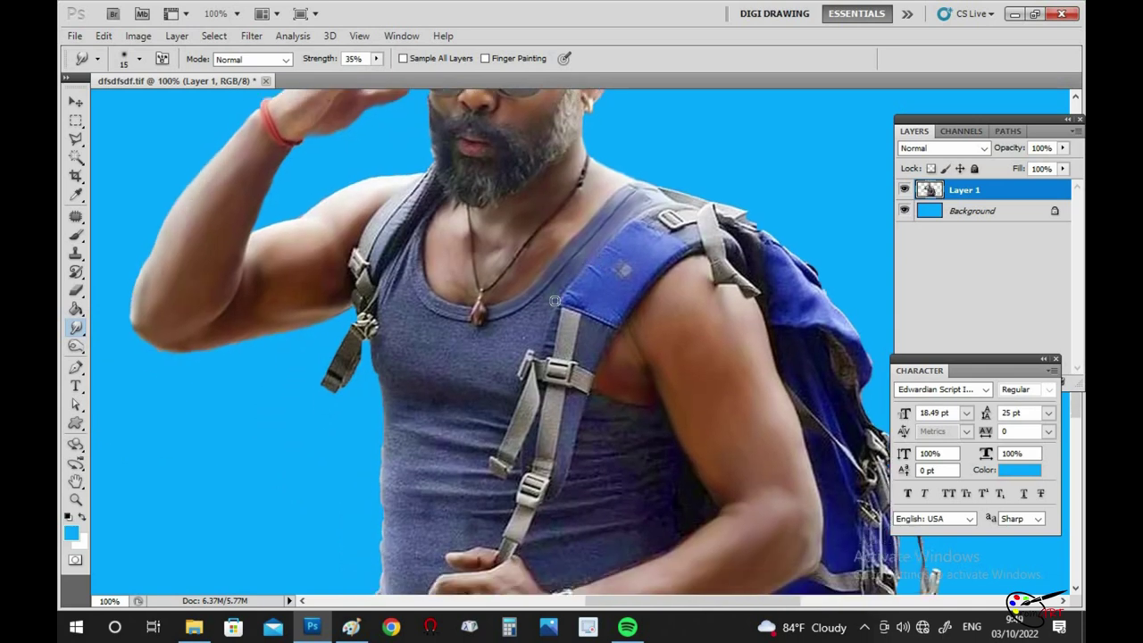
drag(493, 365, 651, 283)
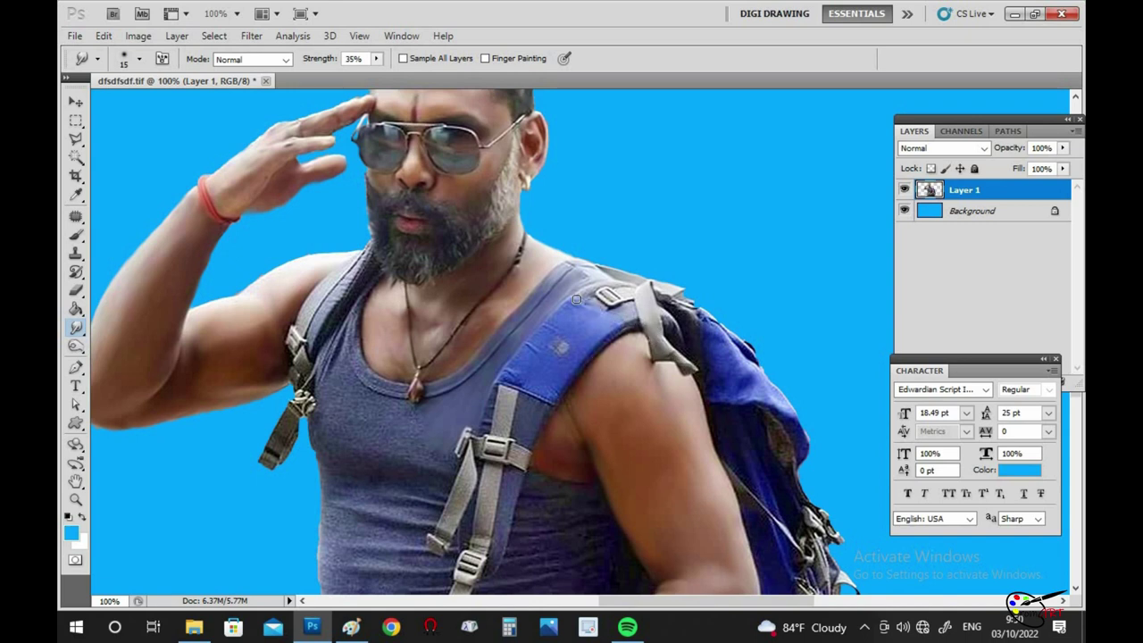
key(bracketright)
drag(616, 297, 630, 257)
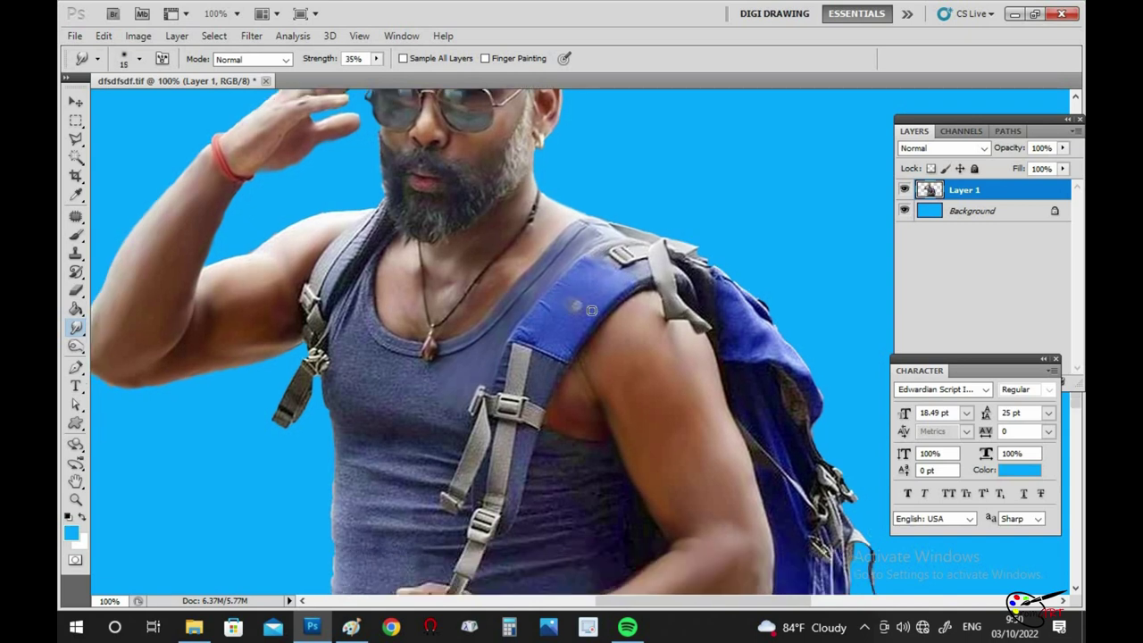
drag(586, 302, 565, 267)
key(bracketleft)
scroll(571, 257, down, 1)
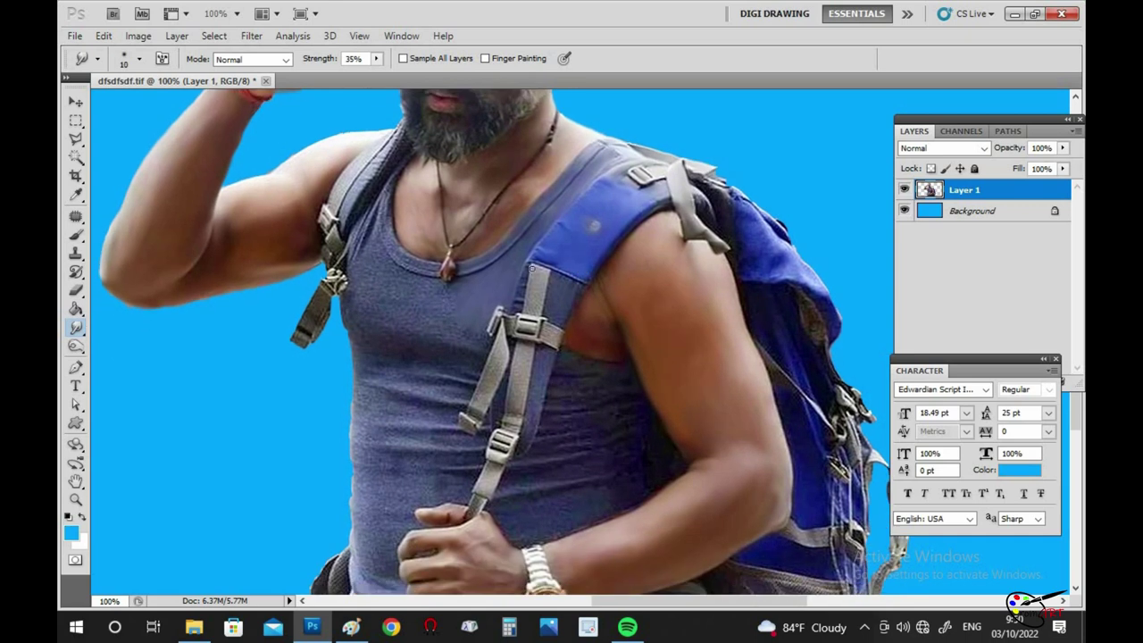
Step: Smudge the tank top's texture on the torso with soft strokes, adjusting brush size
drag(545, 290, 557, 295)
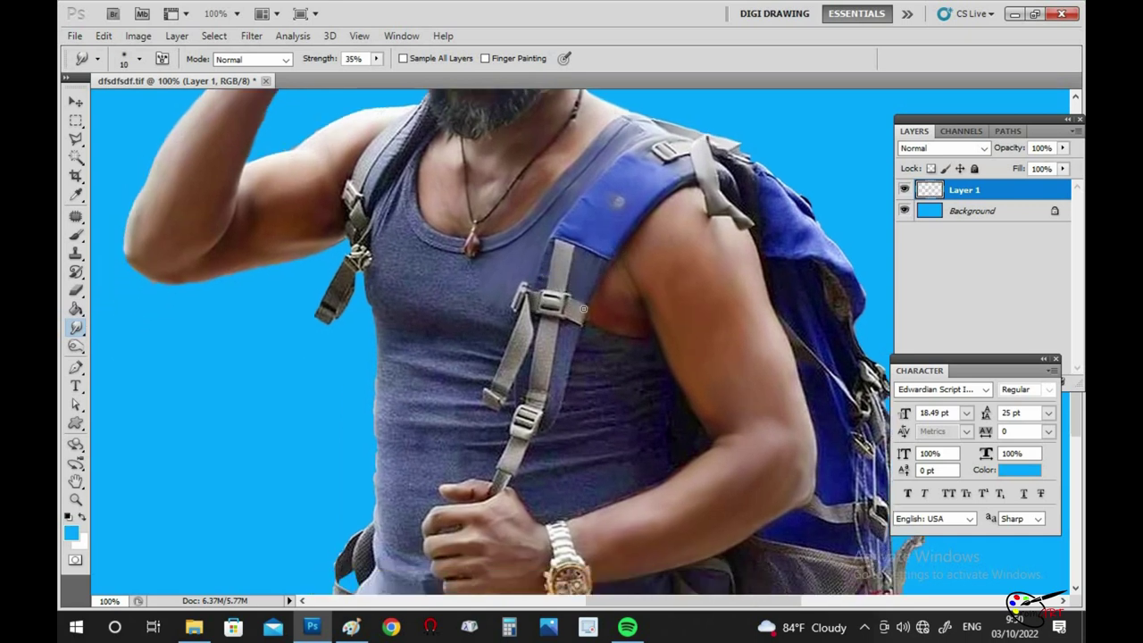
scroll(581, 307, down, 1)
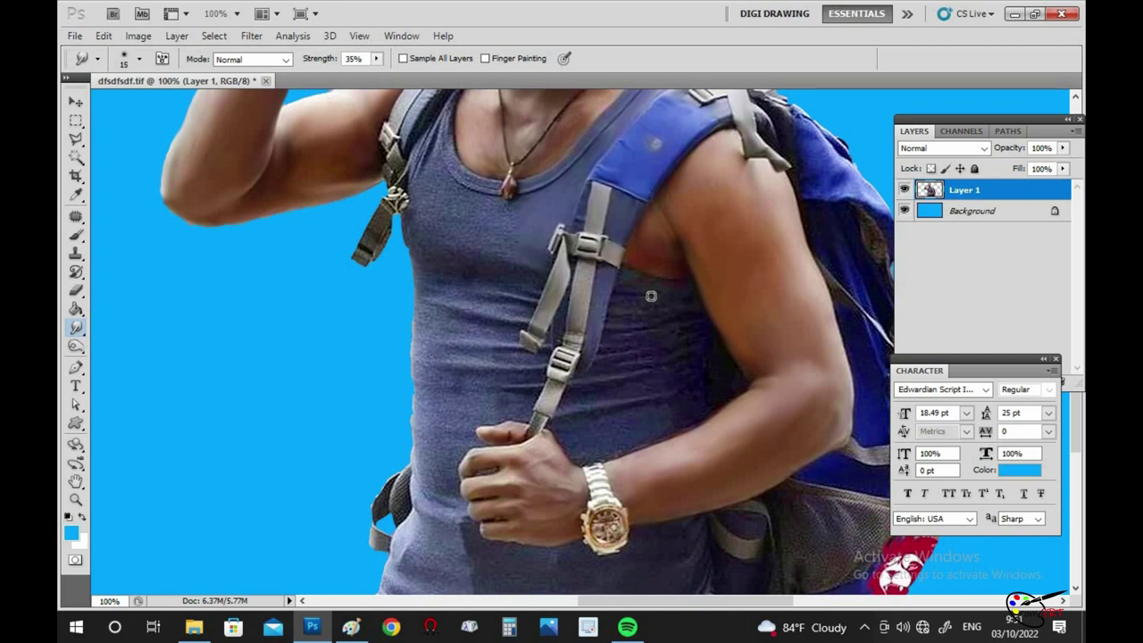
scroll(617, 243, down, 1)
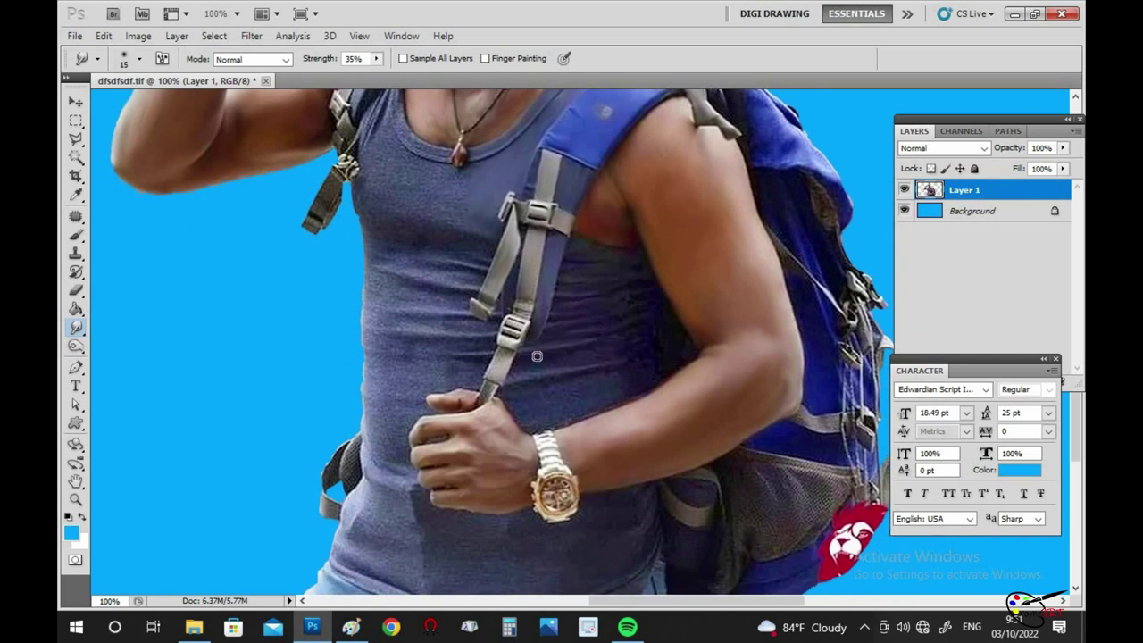
scroll(600, 330, down, 1)
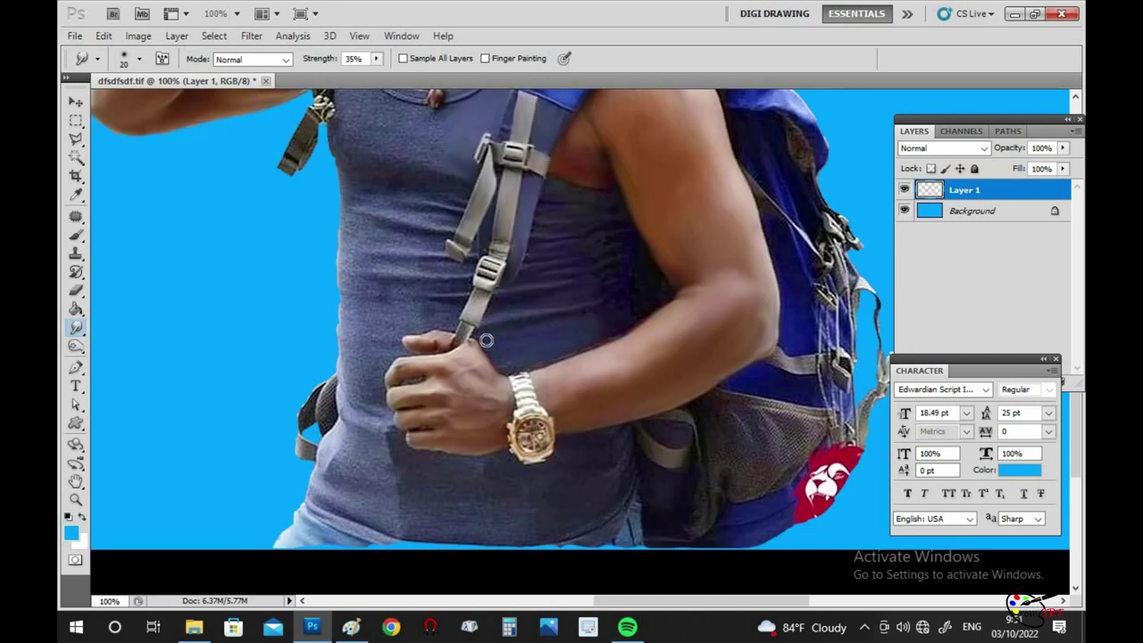
key(bracketleft)
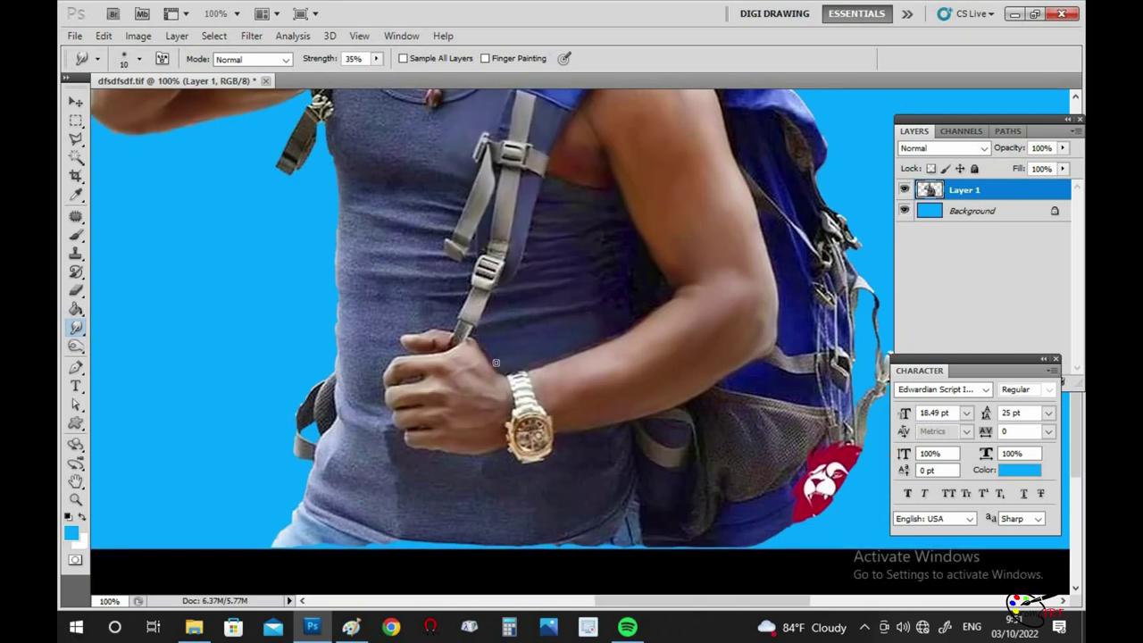
scroll(582, 350, up, 4)
key(bracketright)
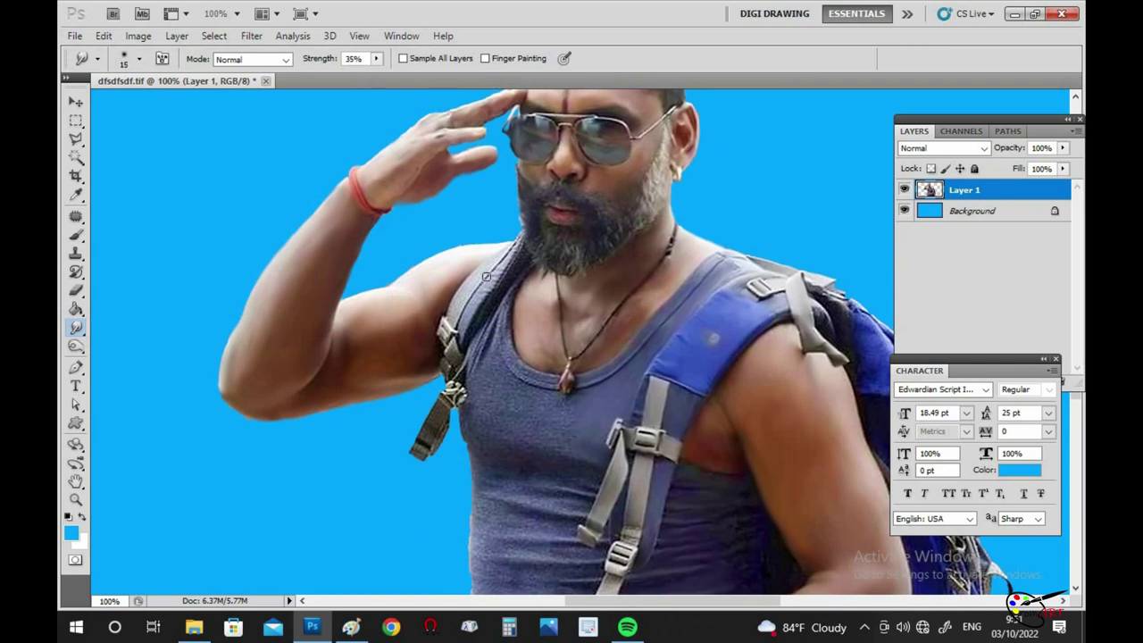
scroll(442, 335, down, 1)
key(bracketleft)
key(bracketright)
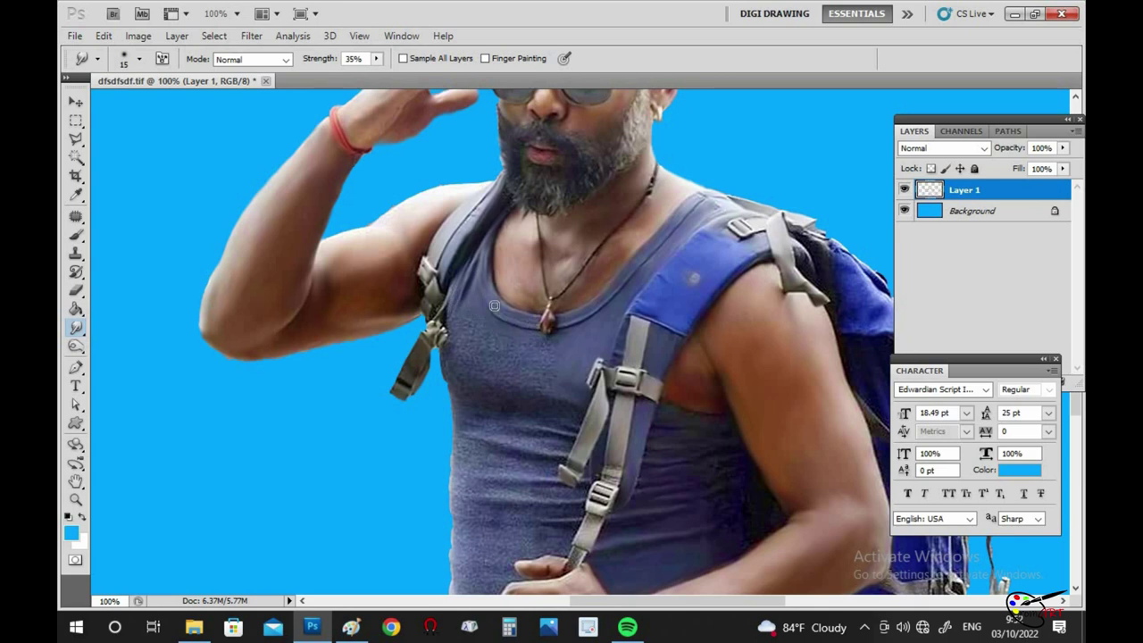
scroll(535, 270, down, 1)
key(bracketright)
scroll(502, 255, down, 1)
scroll(502, 255, down, 1)
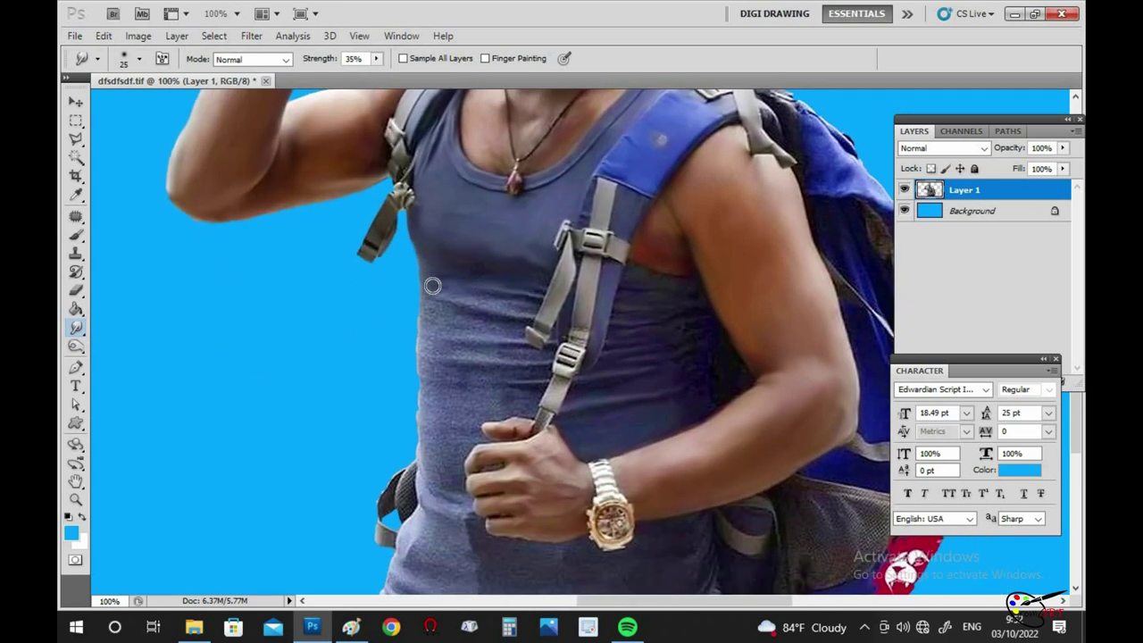
mouse_move(524, 310)
mouse_down()
mouse_move(455, 324)
mouse_move(514, 332)
mouse_up()
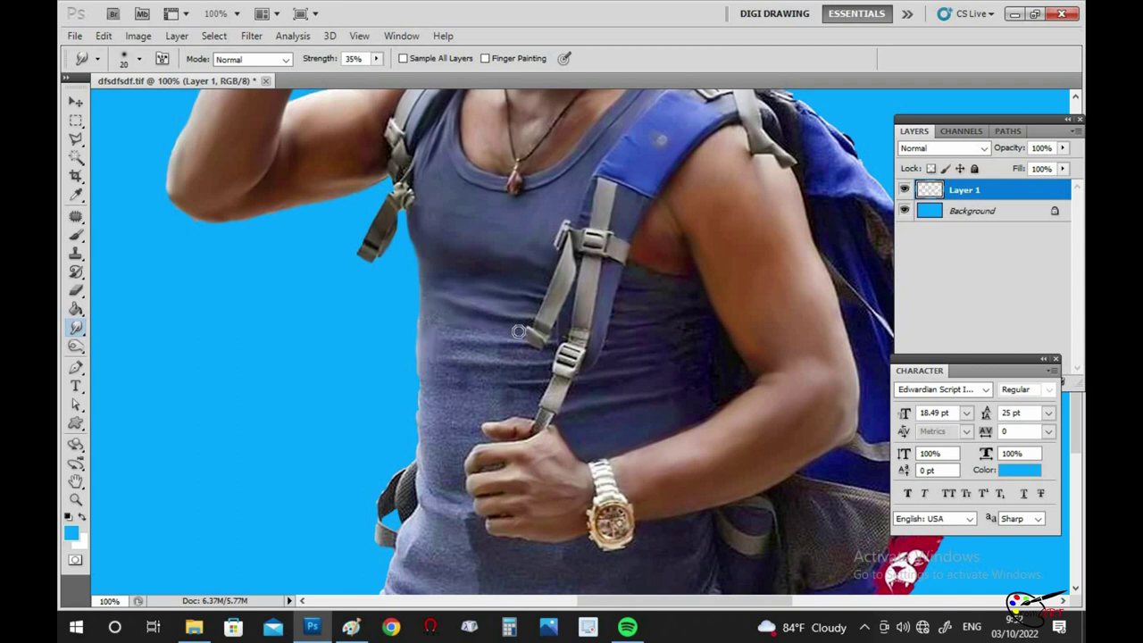
scroll(474, 366, down, 1)
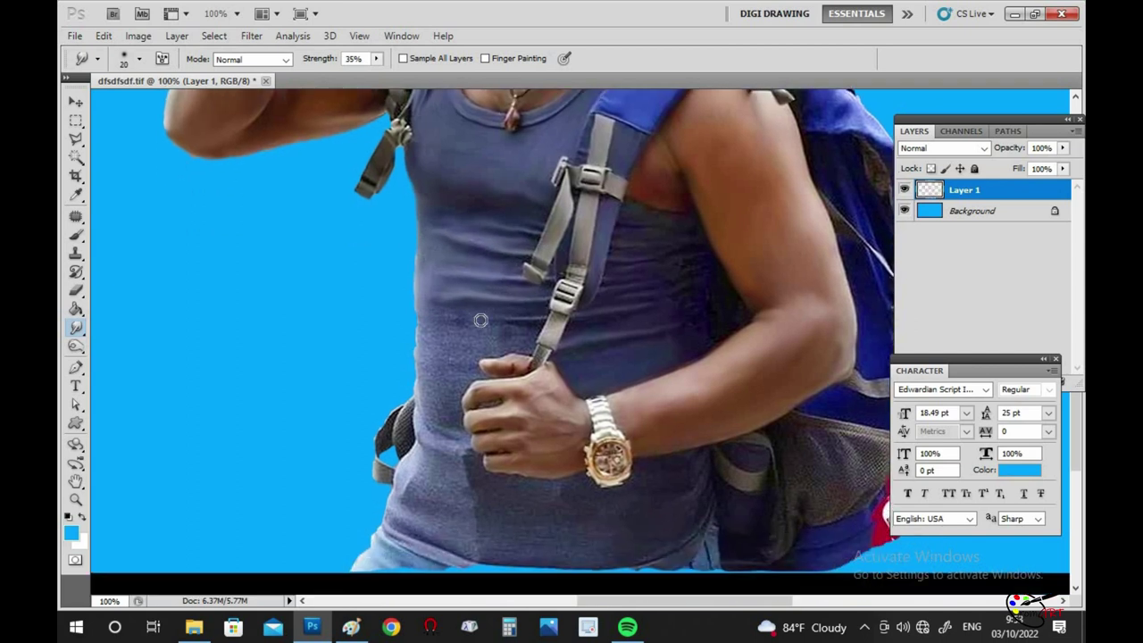
scroll(508, 340, down, 1)
Step: With a smaller brush, smudge the edge beneath the hand and the shirt bottom
scroll(508, 341, up, 1)
scroll(503, 320, down, 1)
scroll(446, 322, up, 1)
key(bracketleft)
key(bracketleft)
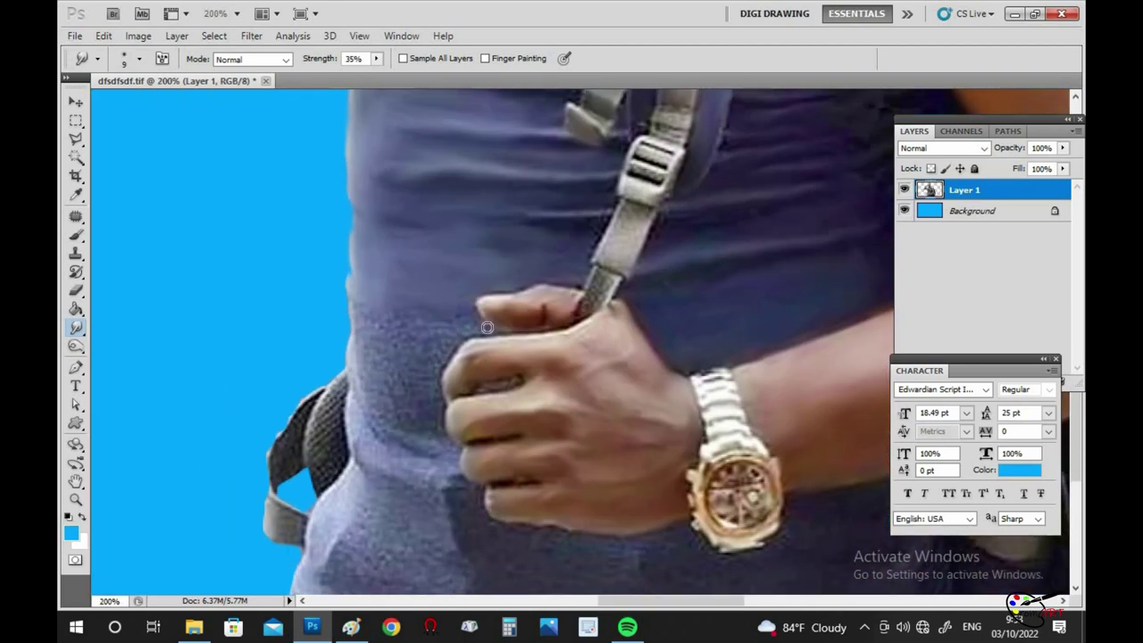
scroll(463, 328, down, 1)
key(bracketleft)
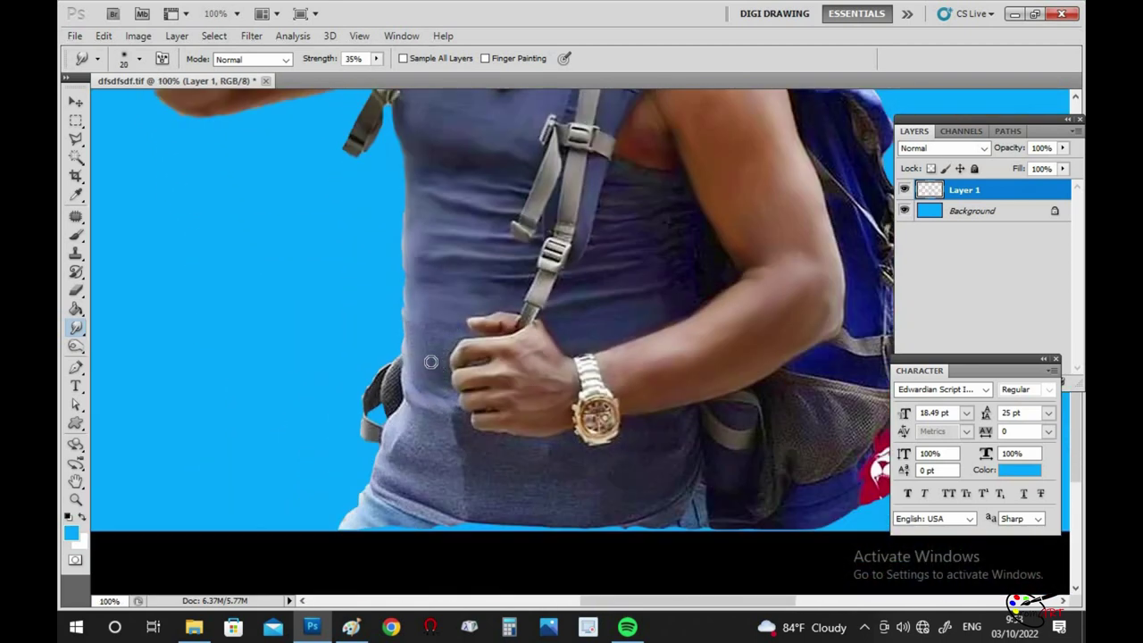
key(bracketleft)
scroll(419, 284, down, 2)
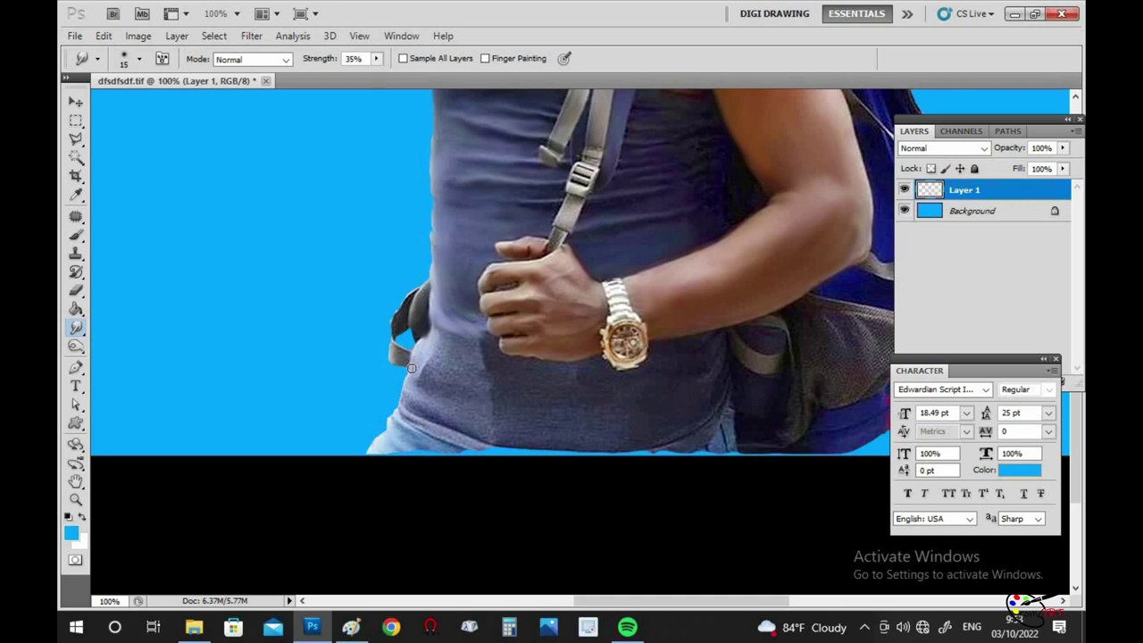
scroll(493, 307, up, 1)
scroll(558, 258, up, 1)
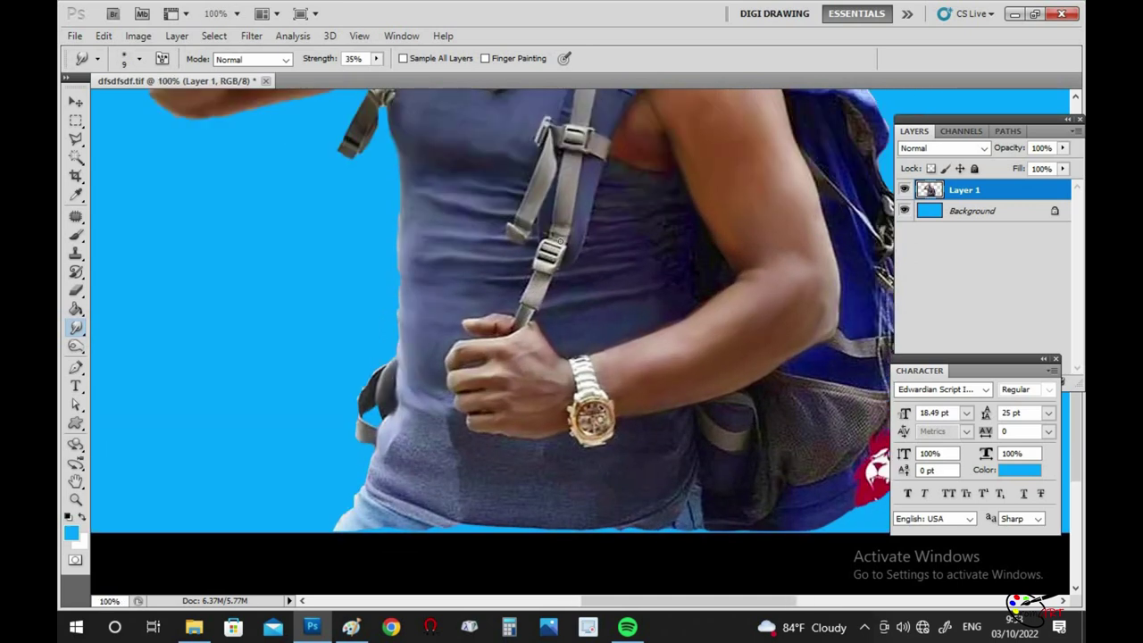
scroll(522, 316, down, 2)
drag(473, 316, 574, 339)
drag(507, 354, 460, 322)
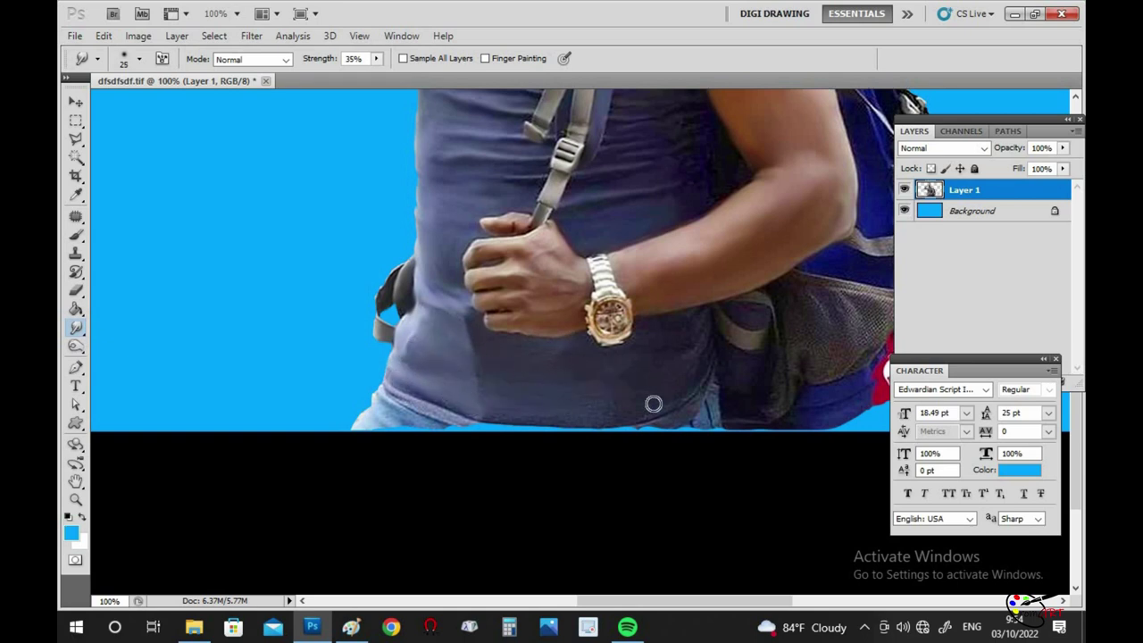
Step: Smudge the backpack's right edge and strap edge smooth
scroll(563, 348, down, 1)
key(bracketleft)
scroll(565, 350, up, 1)
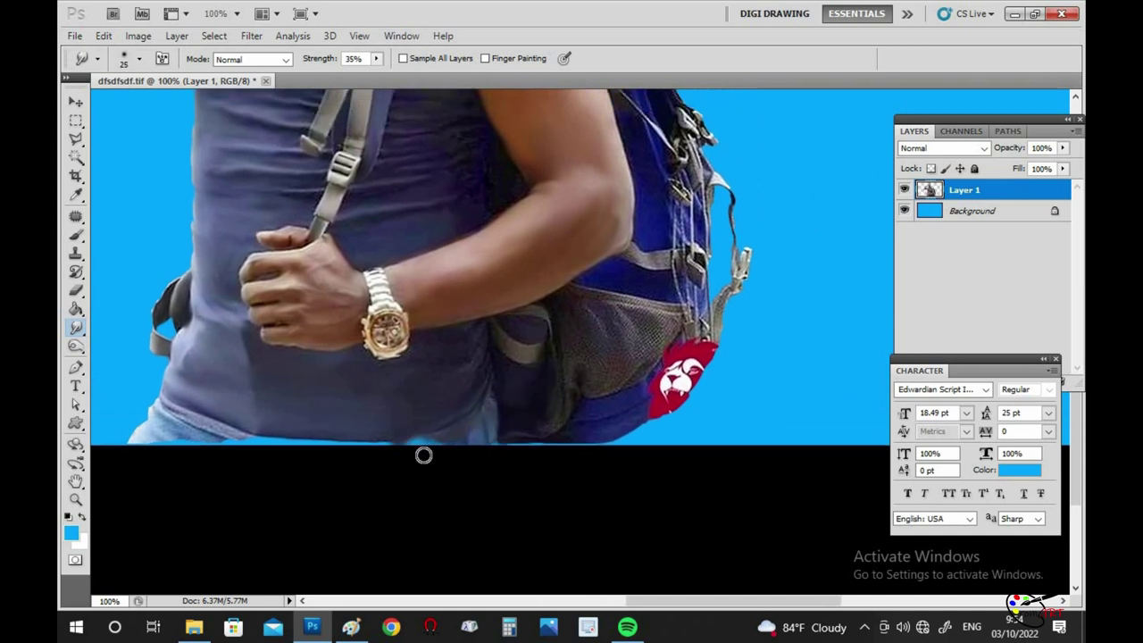
key(bracketright)
key(bracketleft)
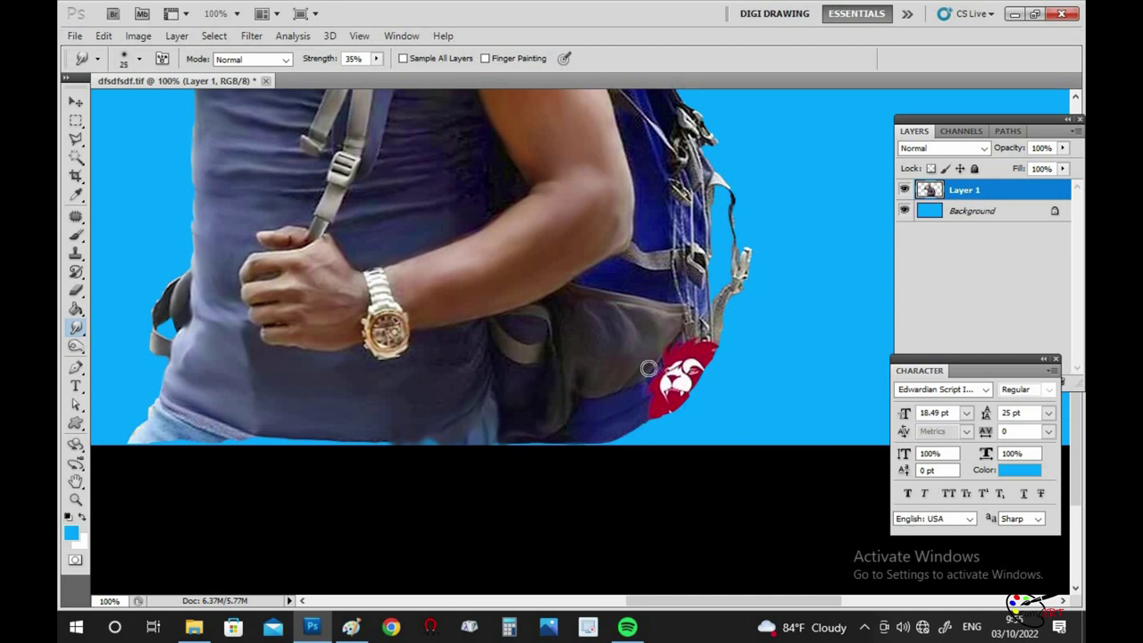
scroll(608, 268, up, 3)
key(bracketleft)
key(bracketright)
key(bracketright)
key(bracketright)
mouse_move(592, 247)
mouse_down()
mouse_move(578, 279)
mouse_move(604, 325)
mouse_up()
key(bracketleft)
scroll(541, 235, down, 3)
mouse_move(596, 250)
mouse_down()
mouse_move(597, 301)
mouse_move(606, 267)
mouse_up()
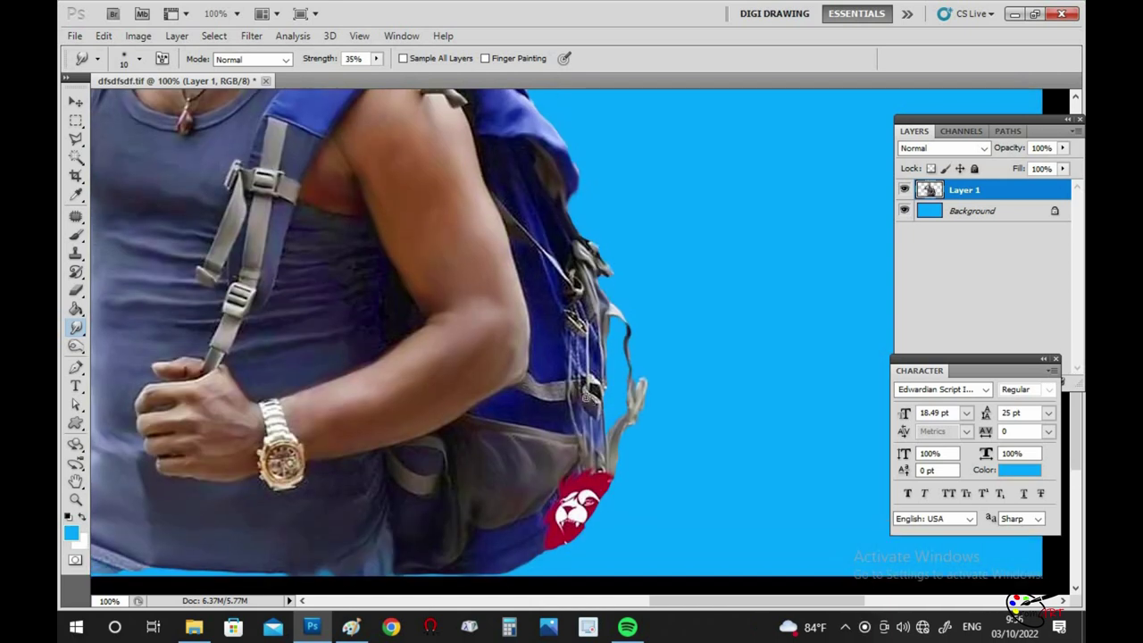
Step: Clone blue bag texture over the red logo on the backpack's lower pocket
drag(556, 377, 572, 436)
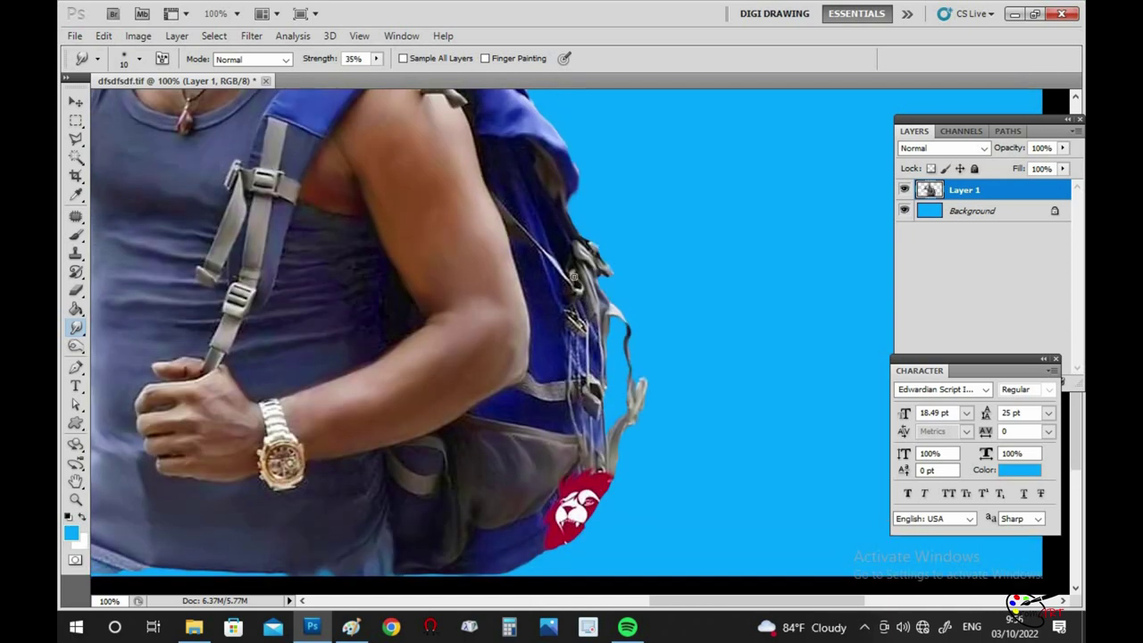
mouse_move(572, 308)
mouse_down()
mouse_move(582, 355)
mouse_move(524, 281)
mouse_up()
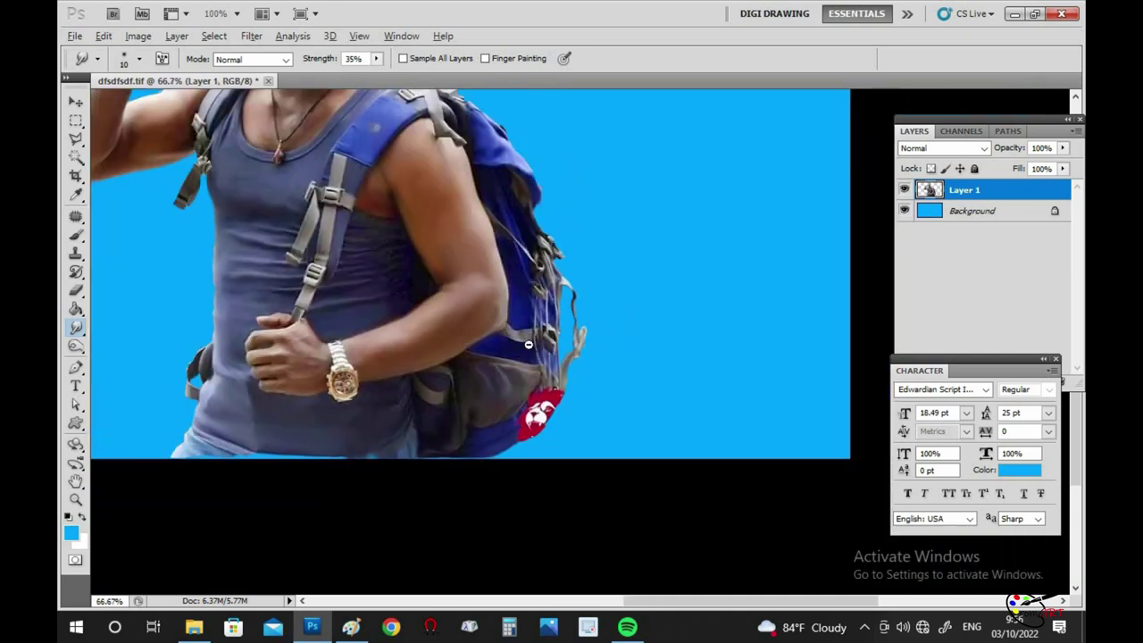
click(76, 253)
key(bracketleft)
drag(549, 420, 510, 468)
mouse_move(558, 404)
mouse_down()
mouse_move(527, 429)
mouse_move(553, 398)
mouse_up()
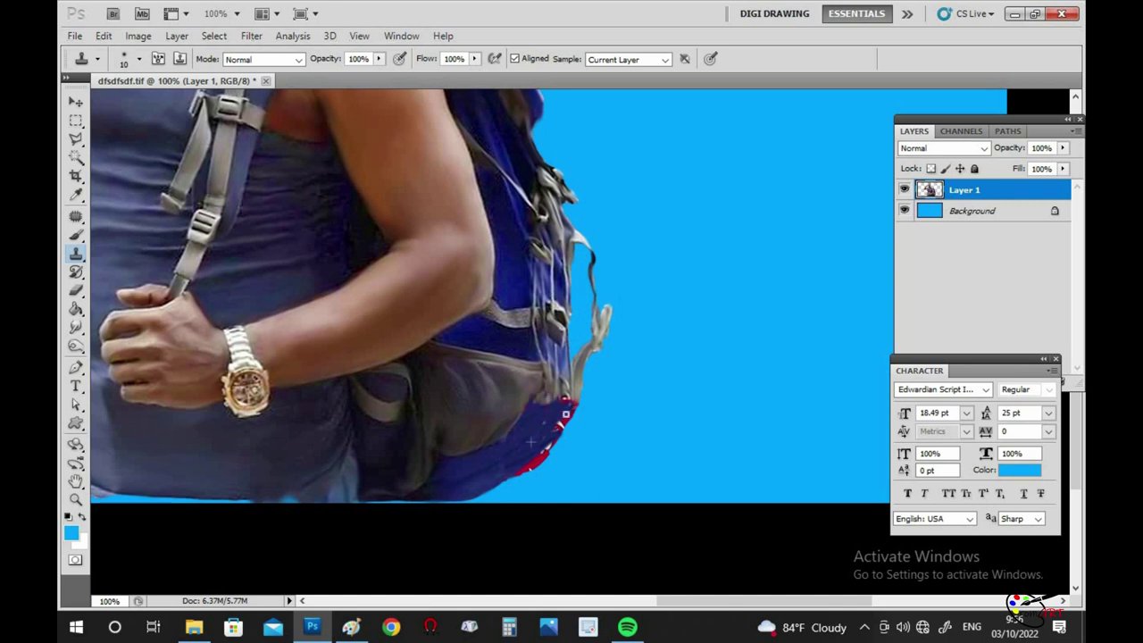
Step: Outline the remaining red logo area with a Polygonal Lasso selection
key(l)
click(580, 380)
click(714, 451)
click(514, 522)
double_click(471, 503)
Step: Feather the selection, fill it with the blue background colour, and deselect
key(shift+F6)
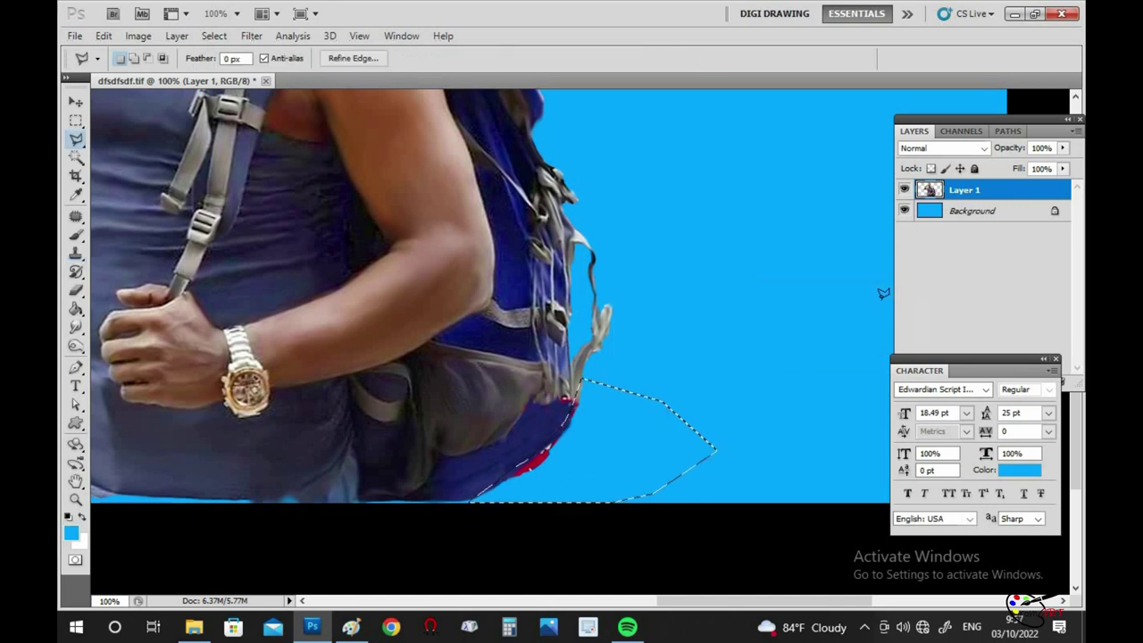
key(Return)
key(Delete)
key(ctrl+d)
key(r)
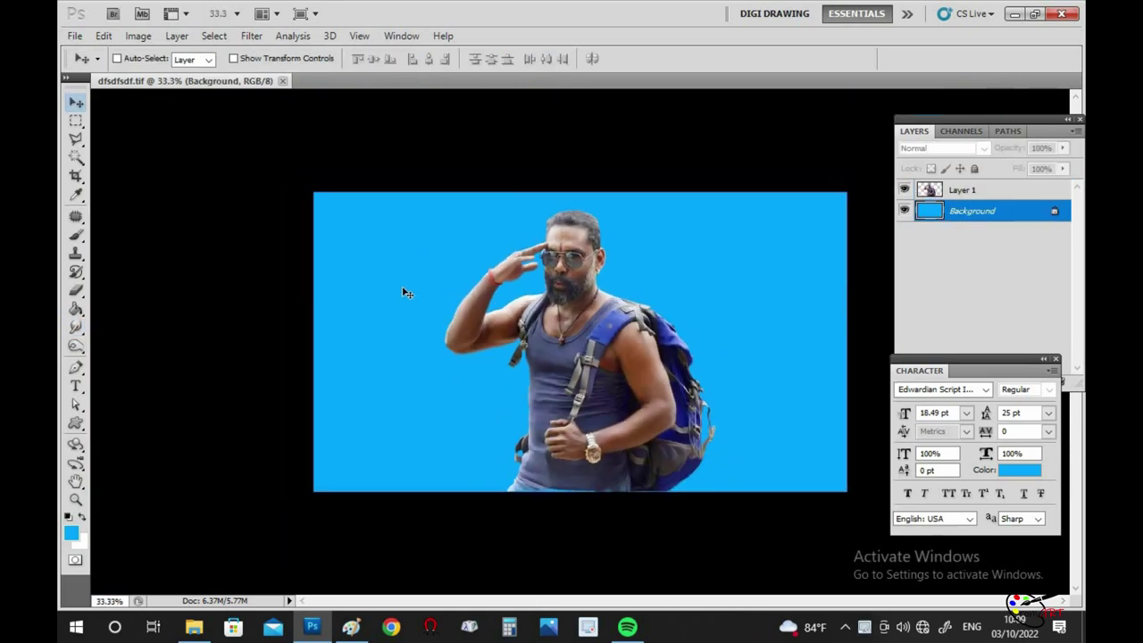
Step: Crop the image to a frame tightly around the picture
key(c)
drag(314, 195, 846, 488)
key(Return)
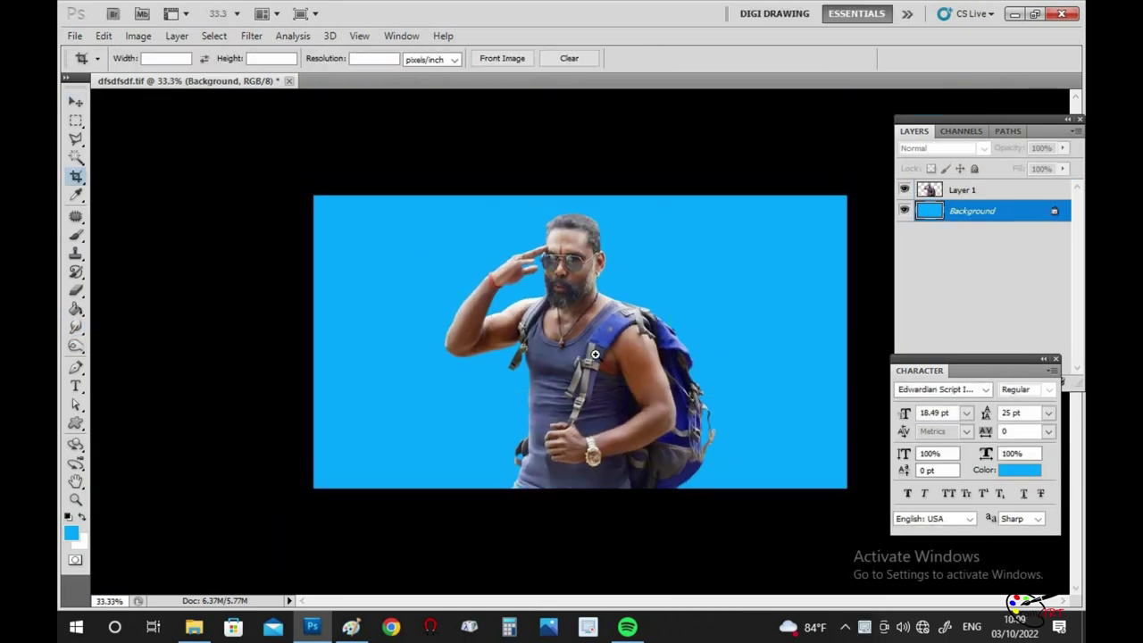
Step: Add a new empty layer named 'back'
key(ctrl+shift+n)
text(back)
key(Return)
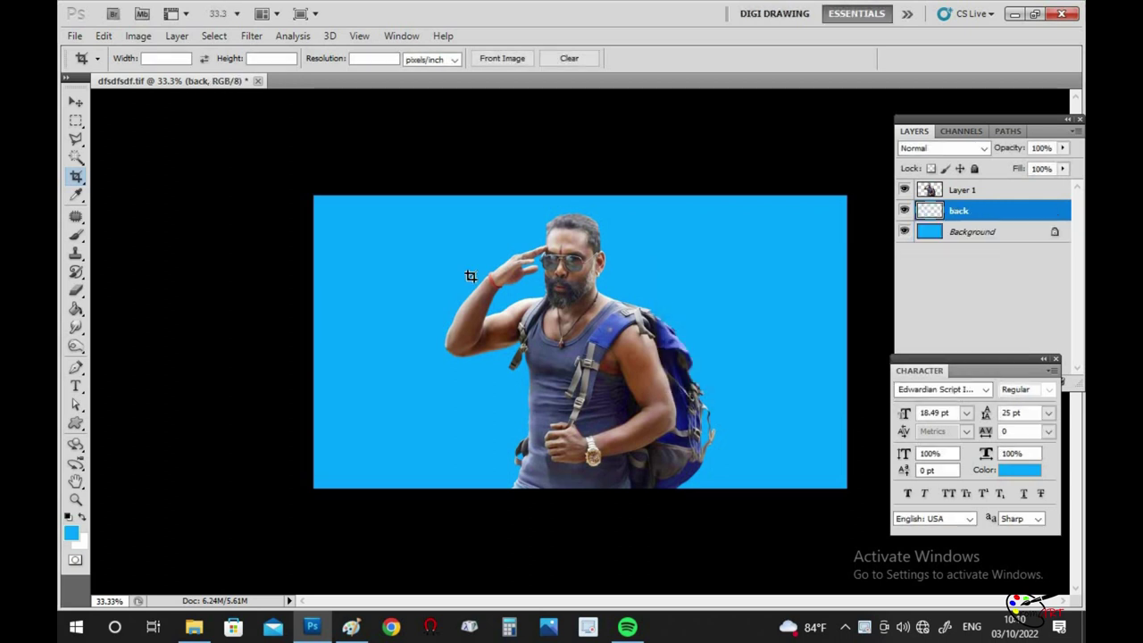
Step: Choose a soft cloud-like brush preset at 16% opacity
click(75, 234)
click(138, 59)
scroll(180, 203, down, 2)
scroll(180, 203, down, 2)
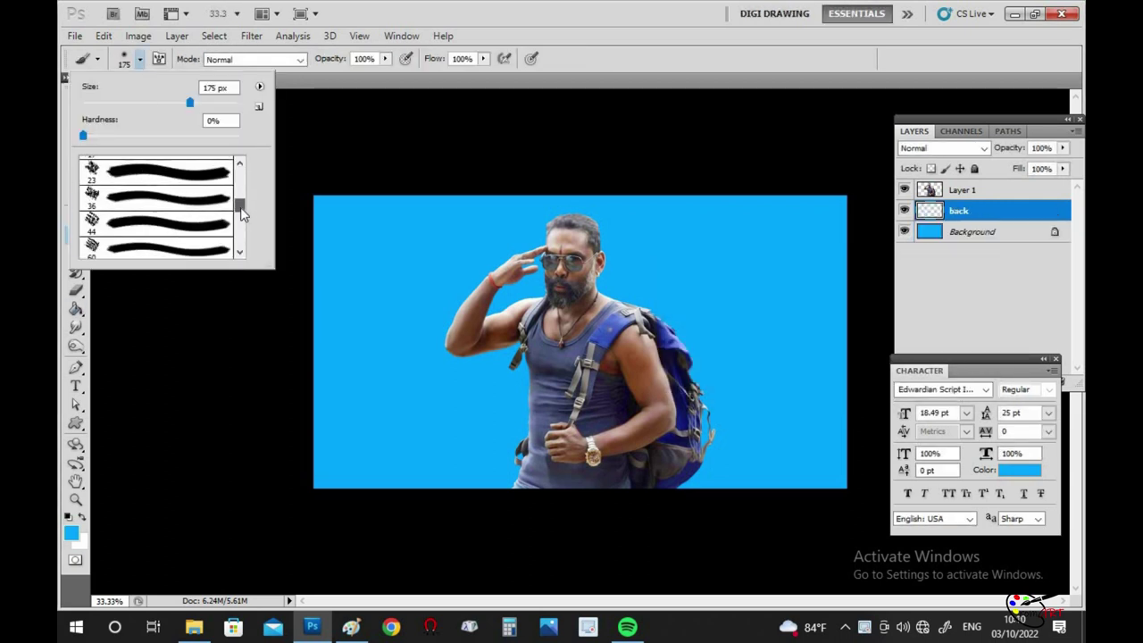
double_click(131, 175)
drag(385, 58, 316, 75)
Step: On the Background, paint soft pale-blue clouds around the head, lower left and right of the figure
right_click(684, 284)
click(691, 294)
key(i)
click(71, 533)
click(727, 319)
key(Return)
key(b)
mouse_move(665, 304)
mouse_down()
mouse_move(514, 284)
mouse_move(472, 382)
mouse_move(585, 279)
mouse_up()
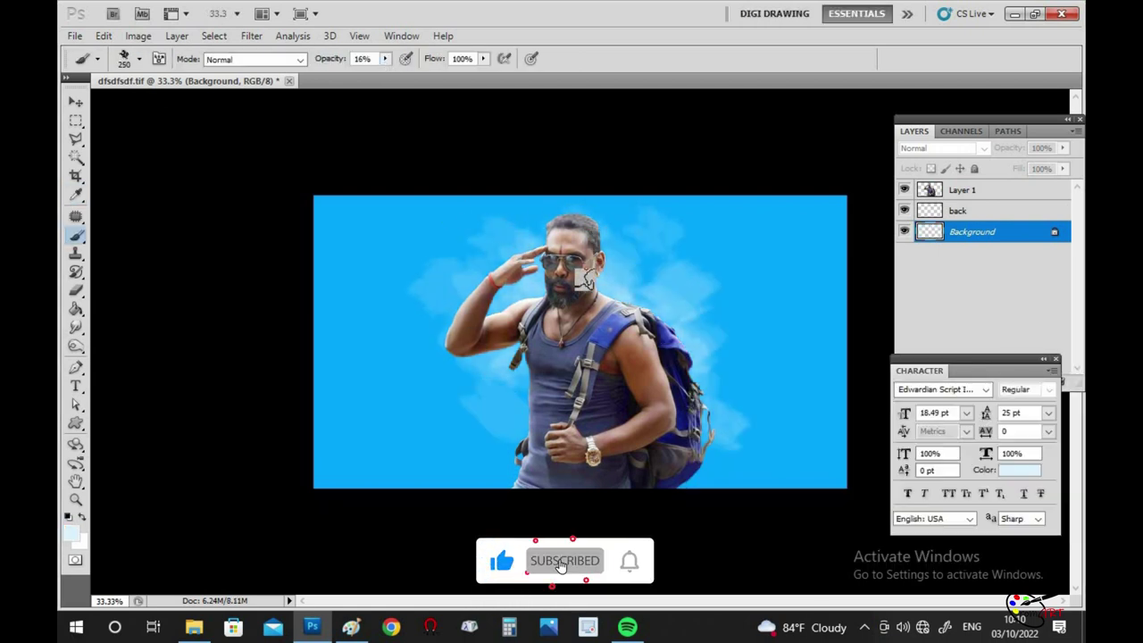
key(bracketright)
key(bracketright)
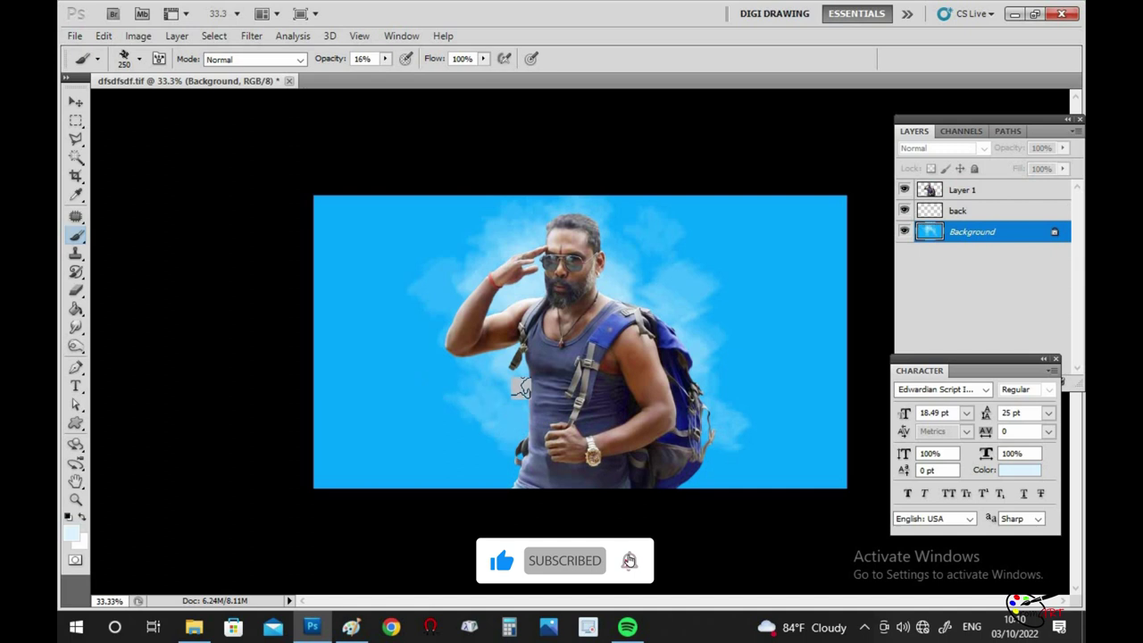
drag(436, 396, 419, 415)
drag(705, 348, 786, 393)
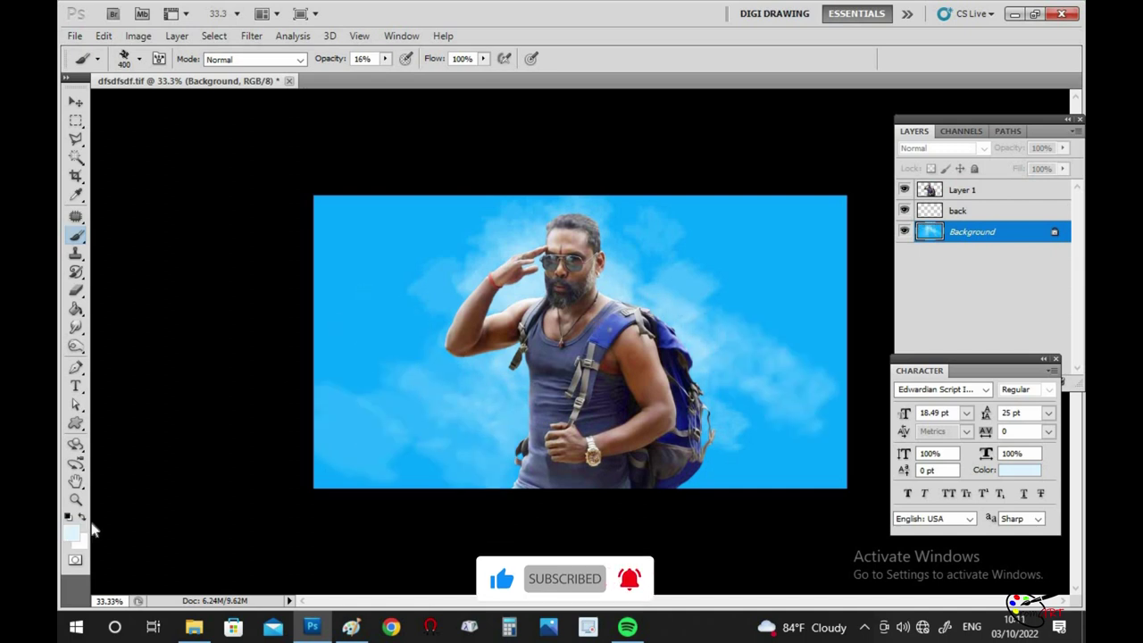
Step: Darken the background's bottom edge and sides with dark teal strokes
click(71, 532)
click(878, 459)
click(1066, 303)
mouse_move(804, 447)
mouse_down()
mouse_move(742, 429)
mouse_move(447, 464)
mouse_move(357, 312)
mouse_up()
drag(348, 455, 465, 473)
drag(804, 446, 697, 473)
drag(822, 295, 821, 392)
drag(321, 411, 375, 483)
Step: Deepen the bottom and bottom-right edge with near-black strokes
click(71, 532)
click(1066, 303)
drag(446, 464, 514, 474)
drag(640, 512, 665, 516)
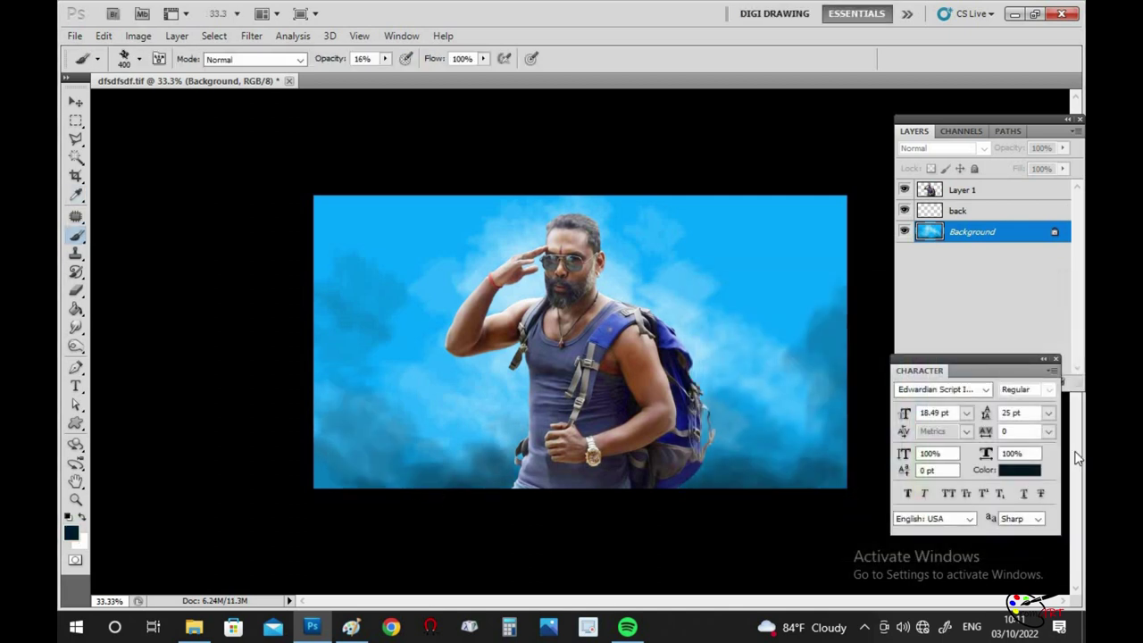
Step: On a new Layer 2, paint pink over the upper-right sky and down its right edge
key(ctrl+shift+n)
key(Return)
alt+click(625, 284)
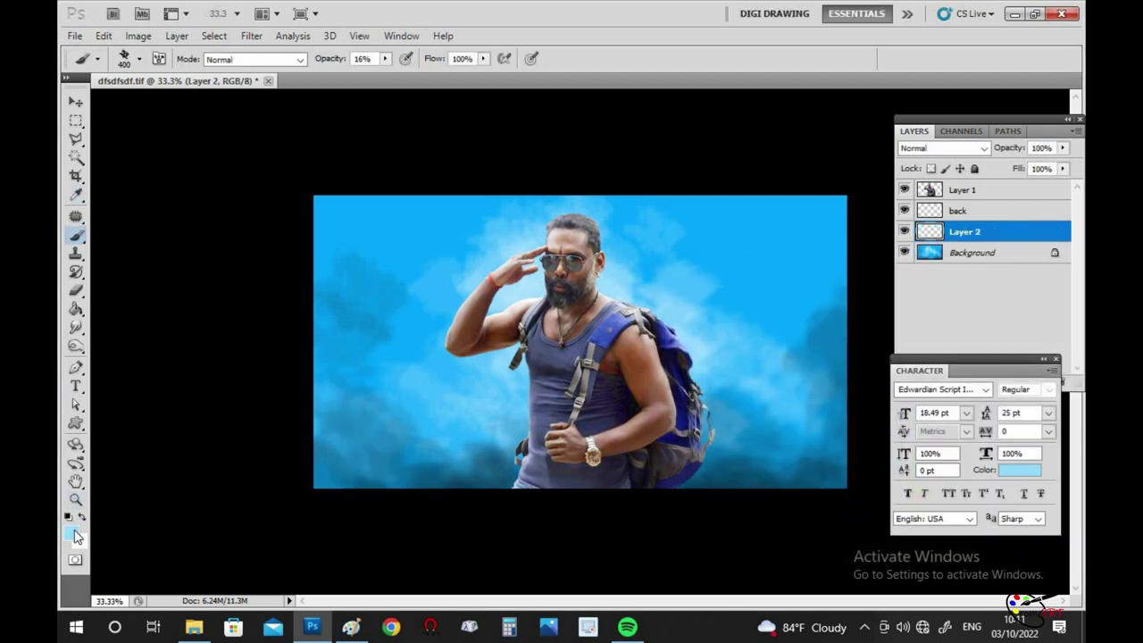
click(70, 533)
click(929, 359)
click(1031, 316)
key(b)
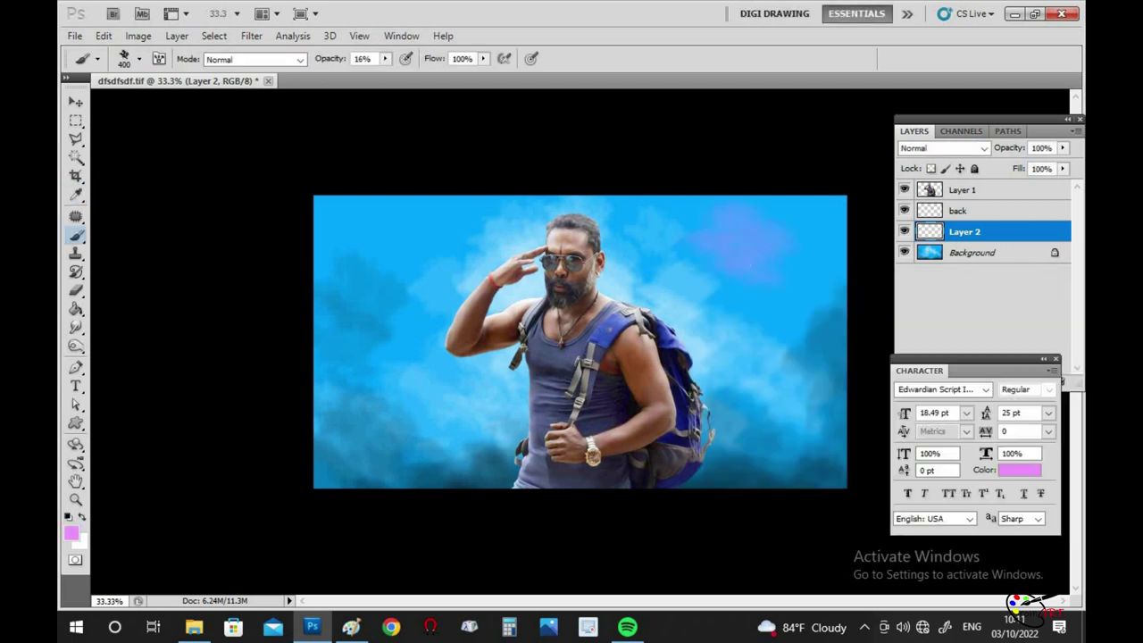
drag(714, 267, 822, 339)
drag(767, 146, 850, 462)
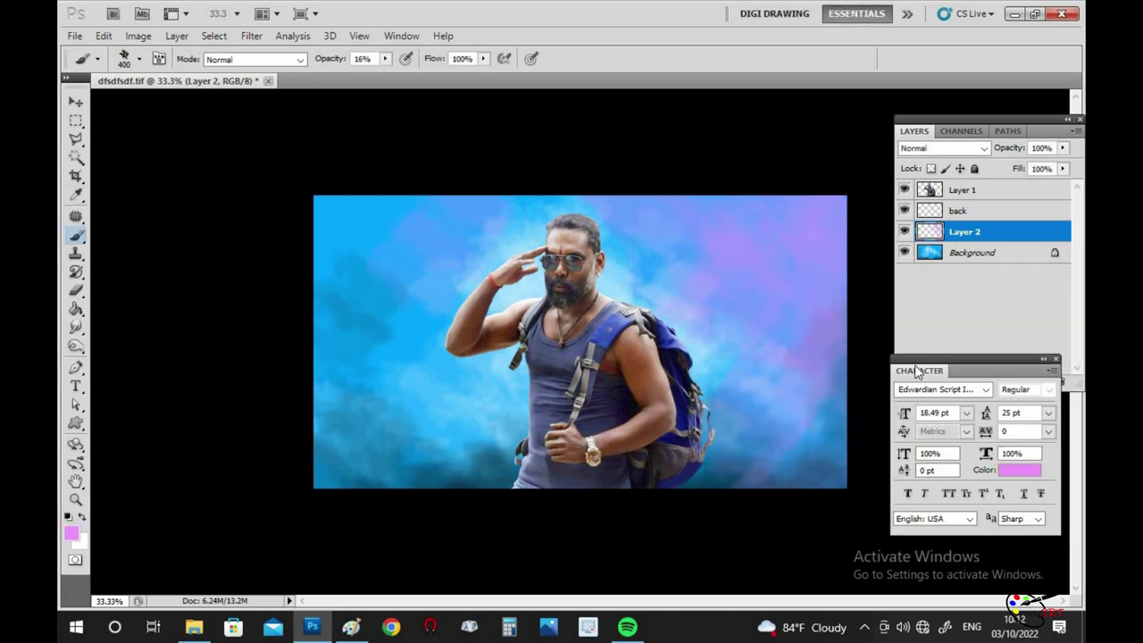
Step: Back on the Background, lighten sky patches with a sampled light blue
ctrl+right_click(519, 291)
click(562, 298)
alt+click(655, 271)
drag(741, 303, 759, 242)
drag(411, 304, 657, 223)
drag(723, 384, 728, 428)
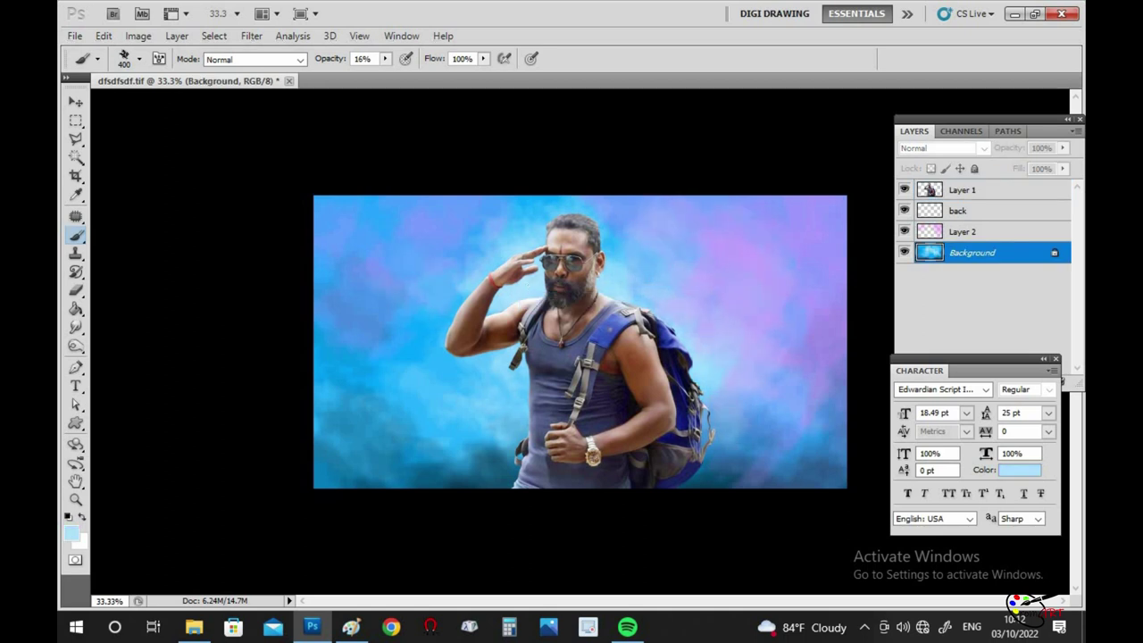
Step: Darken the sky's corners and edges with a sampled dark teal
alt+click(720, 476)
drag(830, 205, 804, 268)
drag(776, 214, 678, 205)
drag(795, 384, 804, 465)
drag(455, 214, 340, 205)
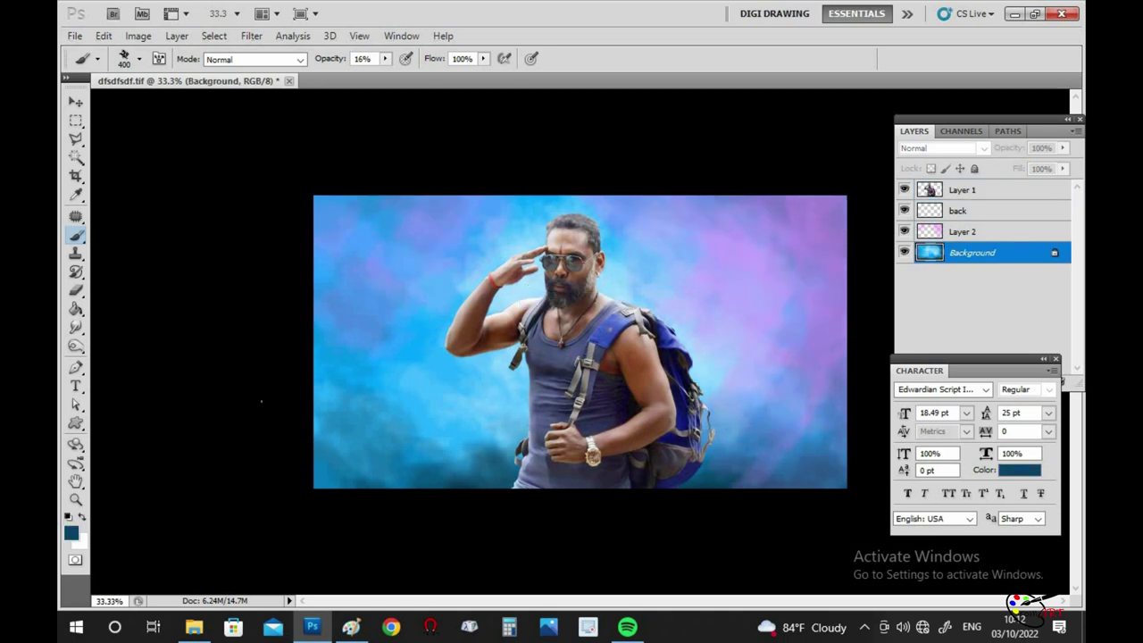
drag(322, 420, 465, 465)
key(ctrl+shift+n)
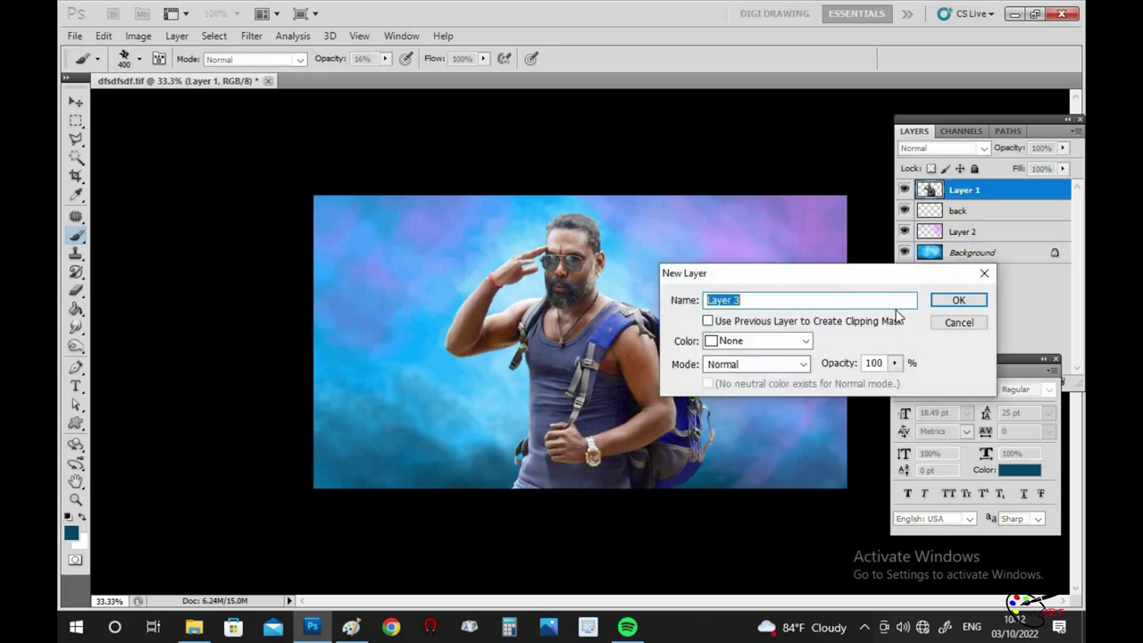
Step: On new Layer 3, darken the bottom, right and top edges of the image
key(Return)
mouse_move(466, 491)
mouse_down()
mouse_move(804, 437)
mouse_move(839, 304)
mouse_up()
drag(844, 201, 451, 201)
Step: On Layer 1, adjust the man's saturation, colour balance and Levels highlights
click(962, 211)
key(ctrl+plus)
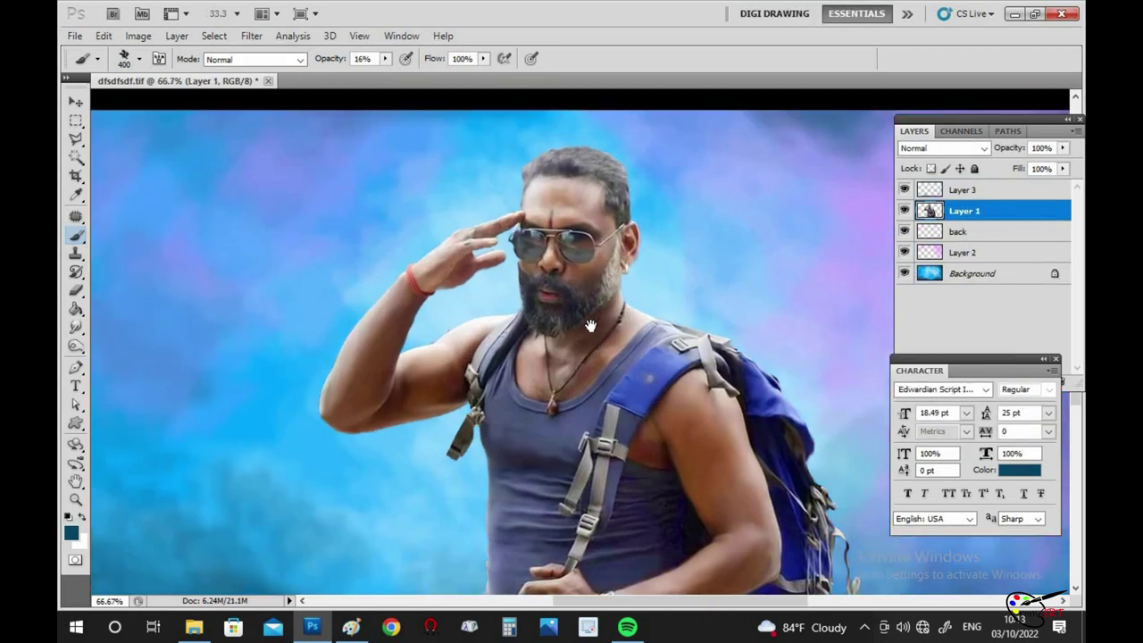
key(ctrl+u)
drag(873, 382, 860, 383)
key(Return)
key(ctrl+b)
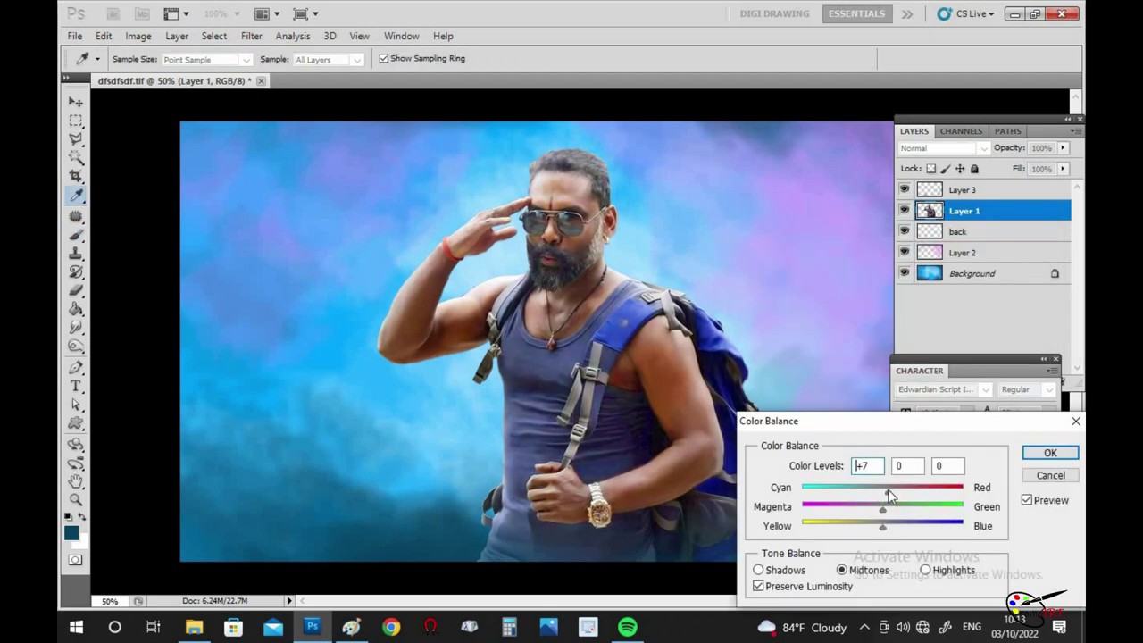
key(Return)
key(ctrl+l)
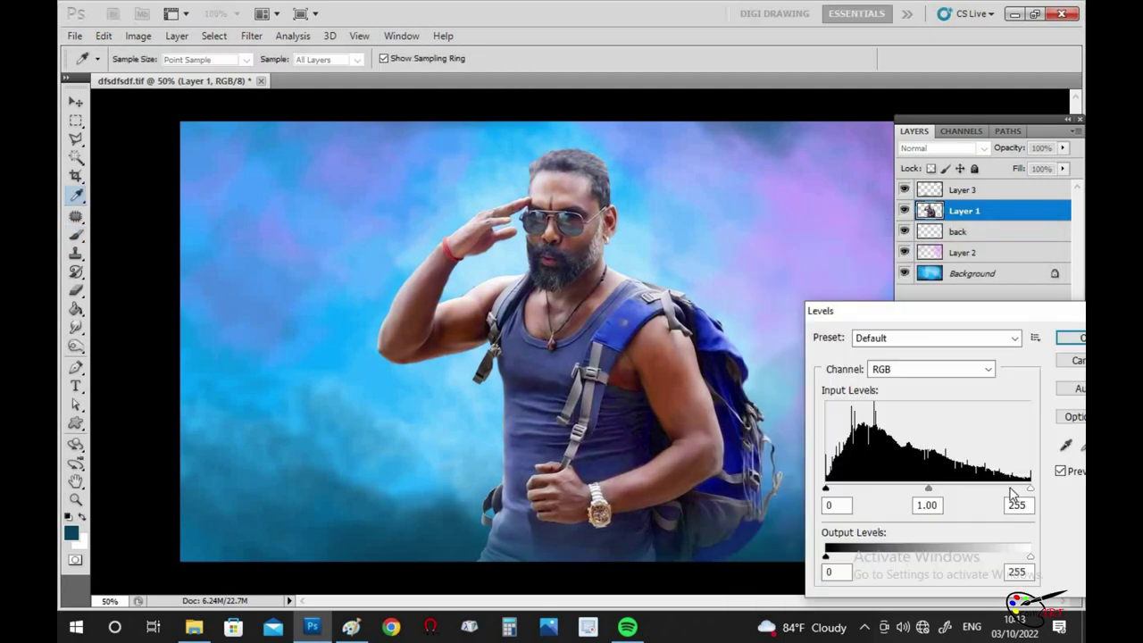
drag(1029, 503, 1015, 503)
key(Return)
Step: Apply another Hue/Saturation pass and a Curves tone adjustment to the man
key(ctrl+u)
key(Return)
key(ctrl+m)
drag(862, 502, 862, 479)
key(Return)
Step: Quick Mask the man's torso and brighten that selection with Curves
key(b)
key(d)
key(q)
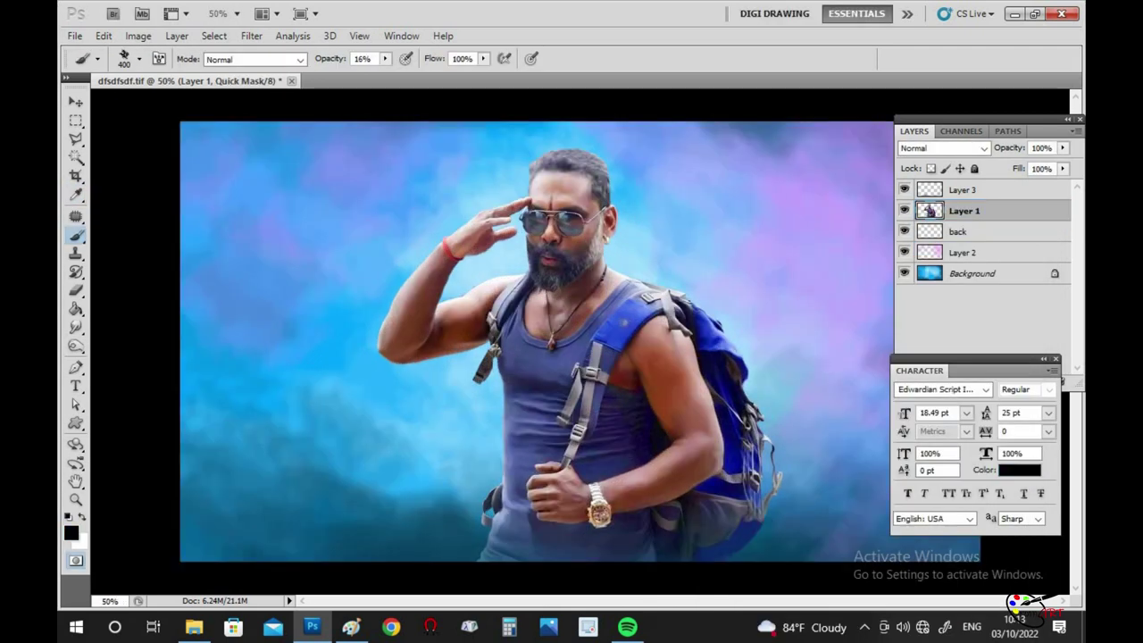
click(138, 59)
key(Escape)
mouse_move(535, 268)
mouse_down()
mouse_move(500, 339)
mouse_move(625, 447)
mouse_up()
key(q)
key(ctrl+m)
key(Return)
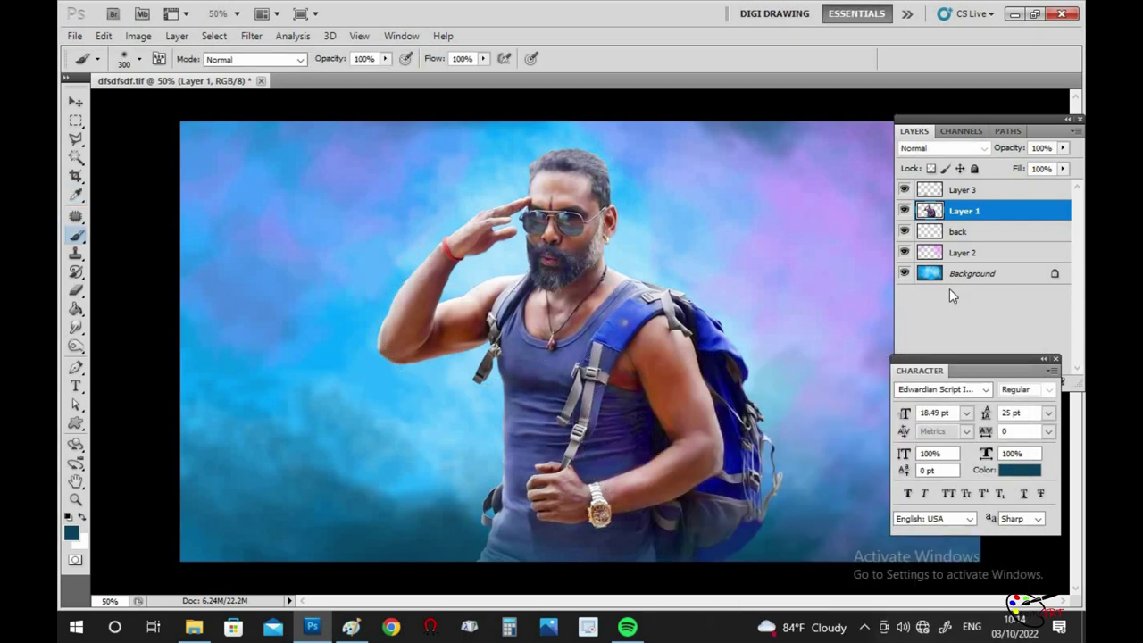
Step: Delete the 'back' layer, merge Layer 2 into the Background and deselect
drag(957, 231, 1061, 381)
key(ctrl+e)
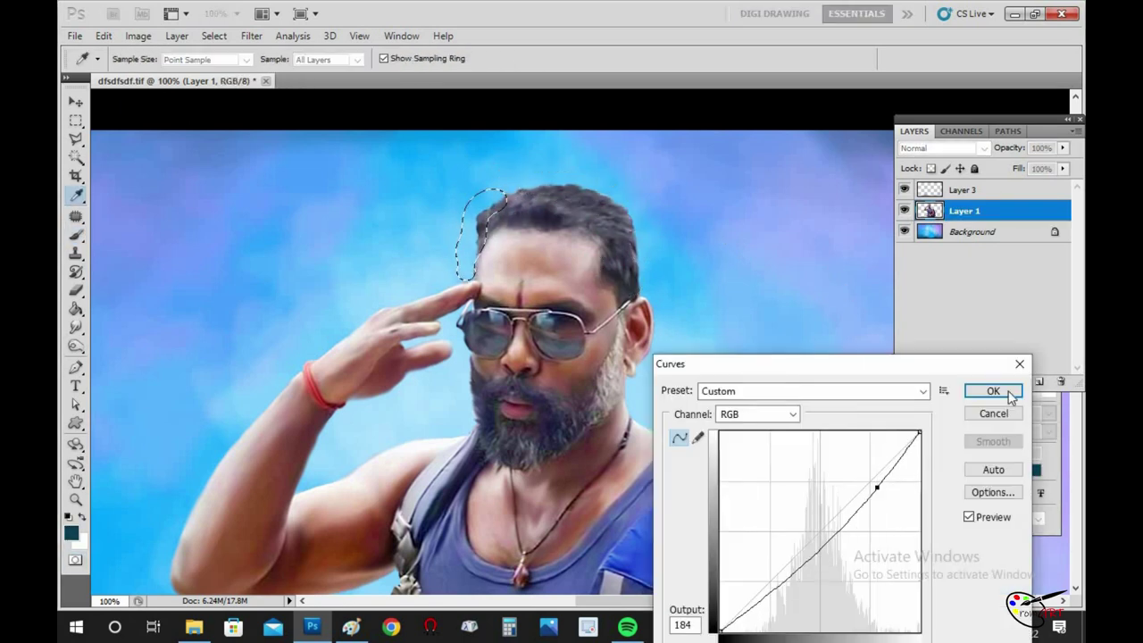
click(993, 391)
key(ctrl+d)
key(b)
click(139, 59)
drag(110, 104, 84, 104)
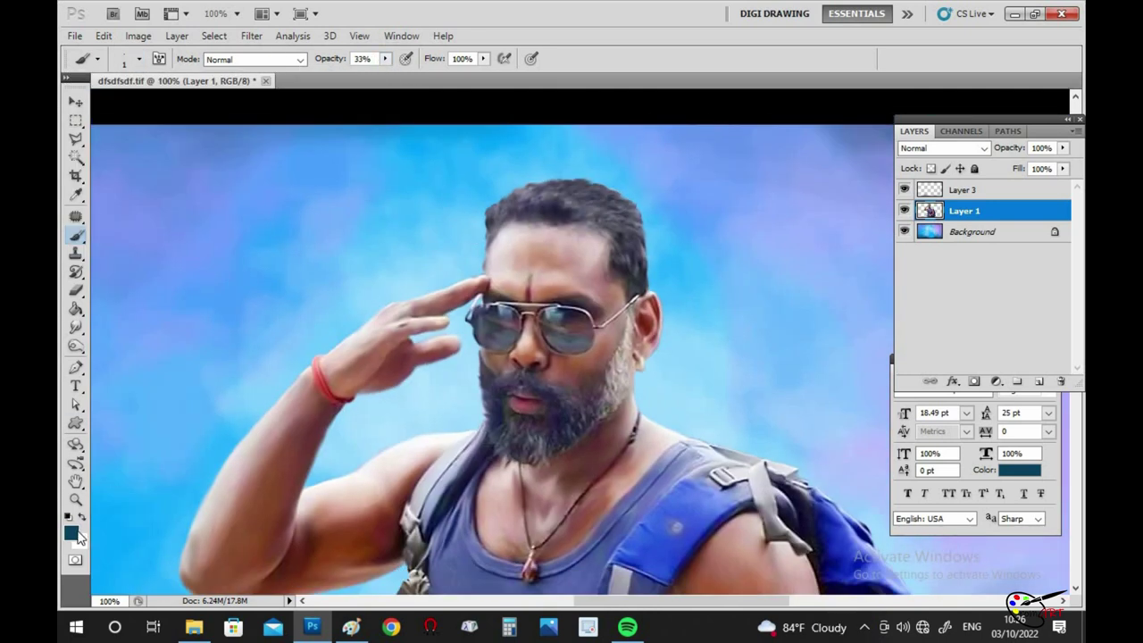
Step: Set the painting colour to black and the brush opacity to 17%
click(72, 533)
key(Return)
click(385, 59)
drag(376, 77, 365, 77)
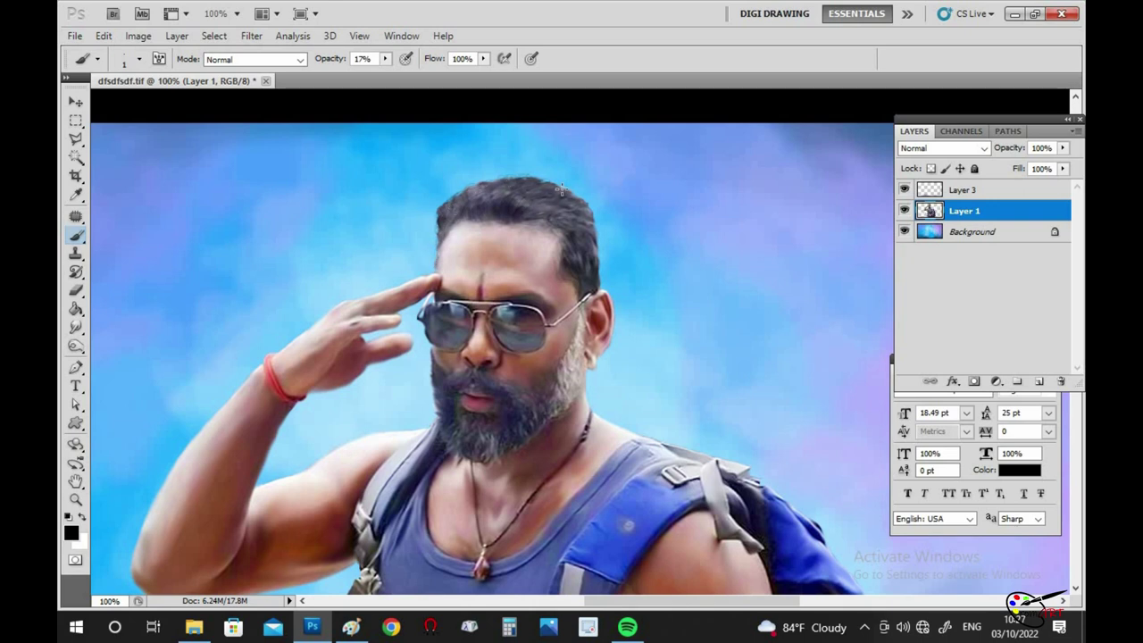
Step: Paint faint dark strands along the hairline, hair's right edge and top of the head
alt+scroll(588, 228, up, 1)
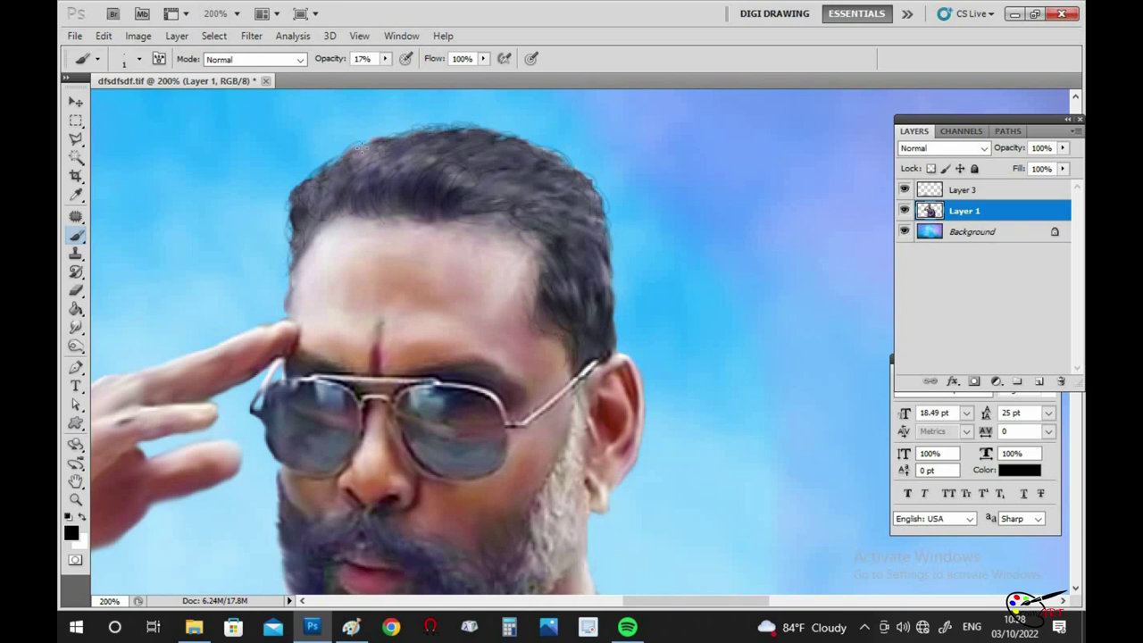
alt+scroll(381, 147, down, 1)
drag(490, 258, 476, 215)
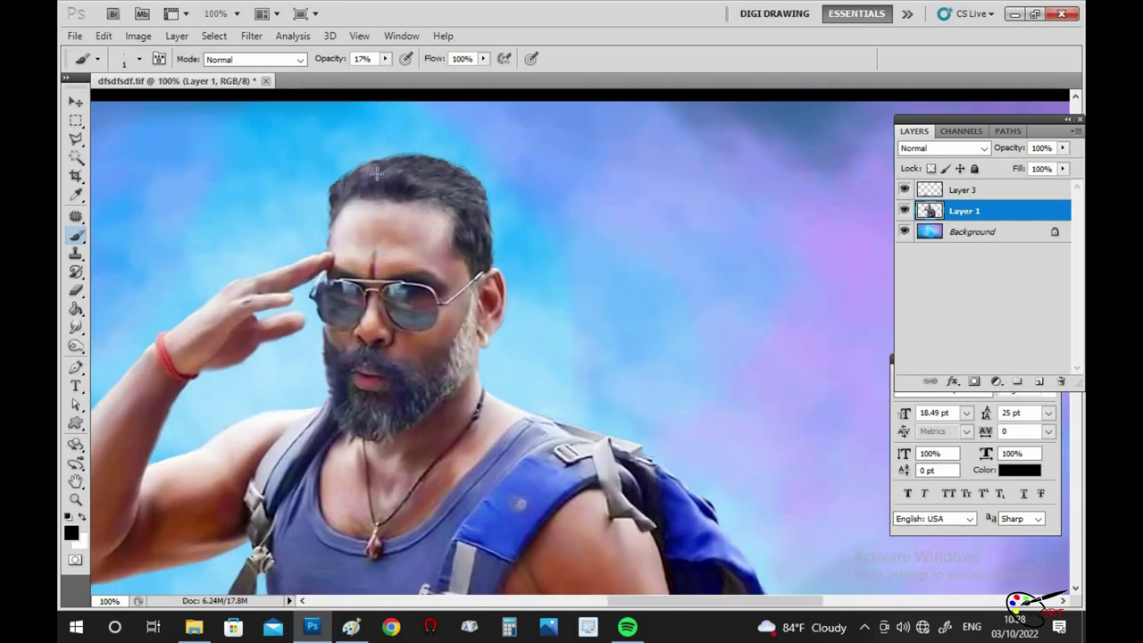
alt+scroll(358, 189, up, 1)
drag(306, 305, 317, 223)
drag(519, 199, 554, 243)
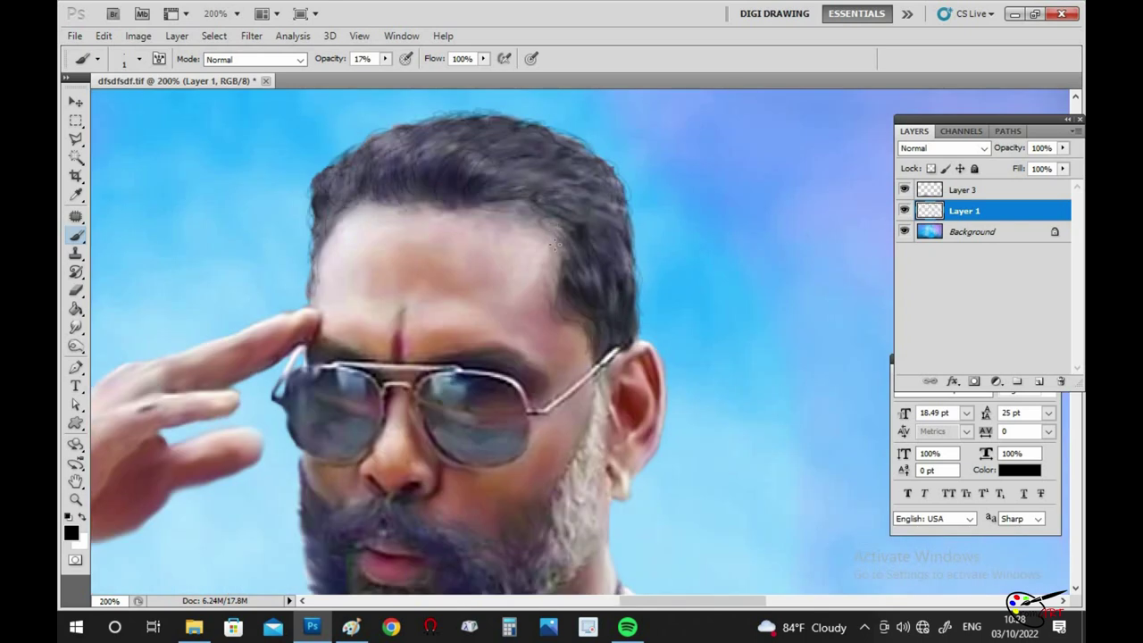
drag(534, 201, 568, 222)
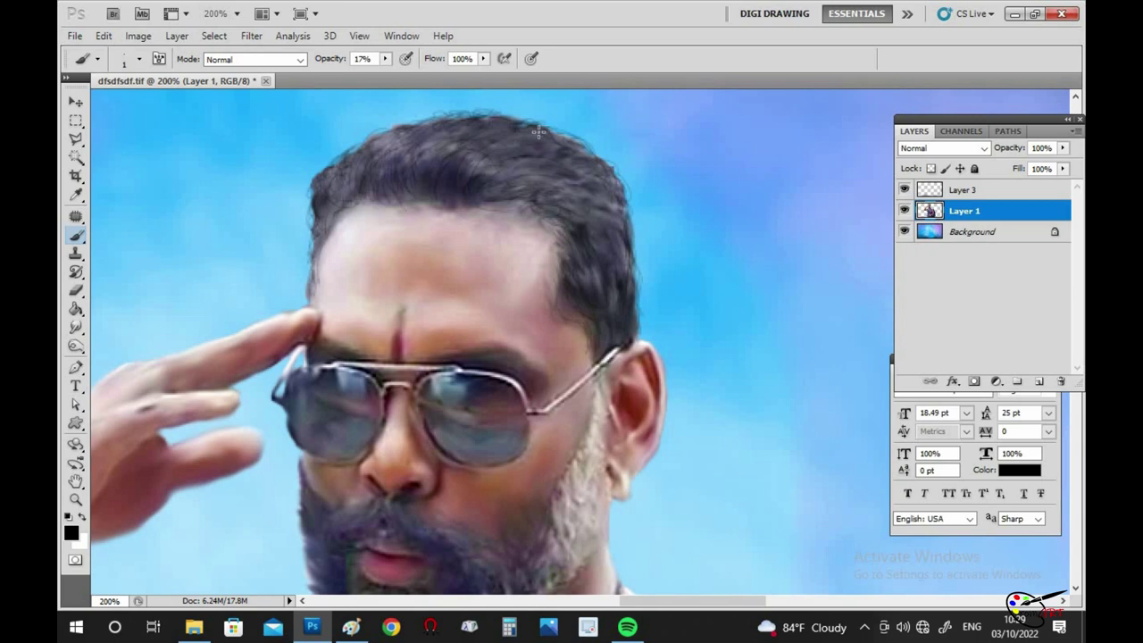
alt+scroll(568, 181, down, 1)
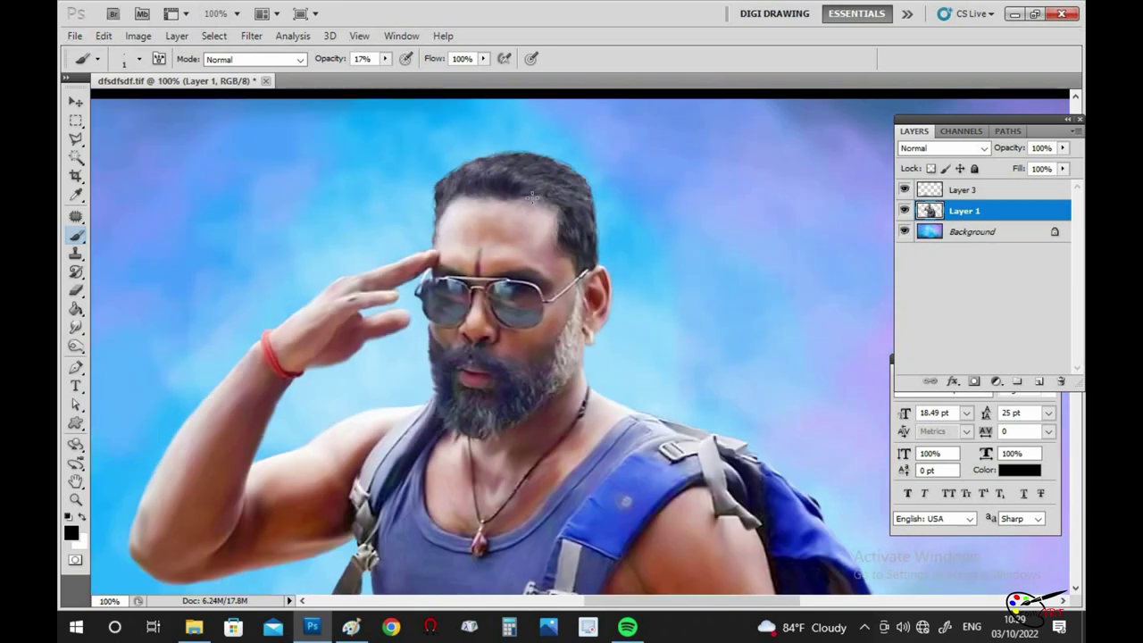
alt+scroll(575, 183, up, 1)
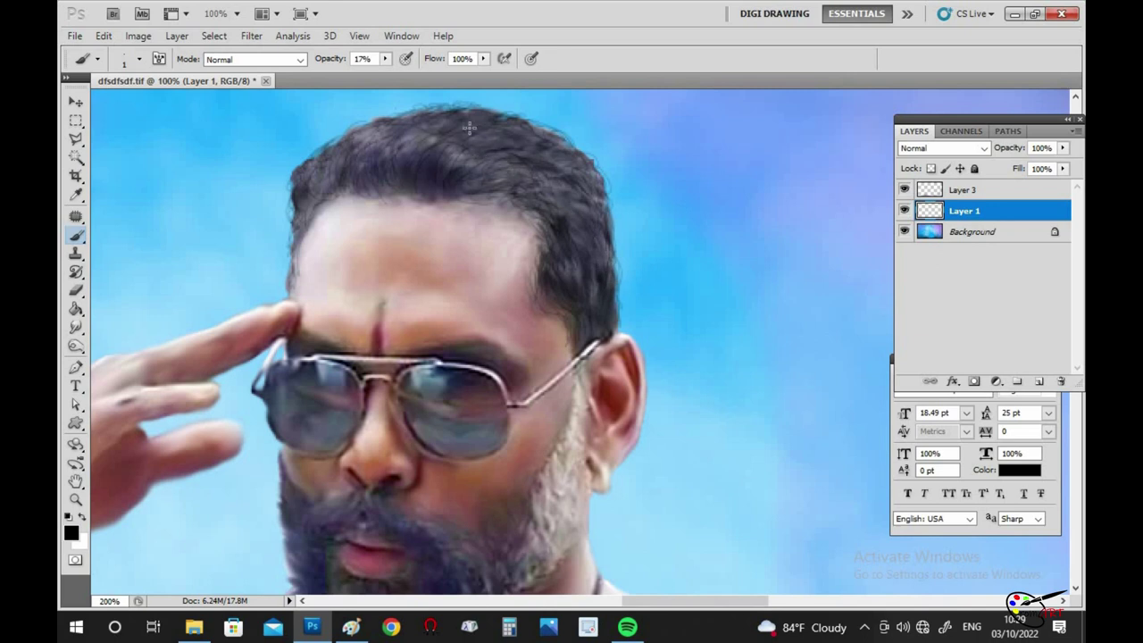
alt+scroll(469, 128, down, 1)
alt+click(400, 225)
alt+scroll(504, 153, up, 1)
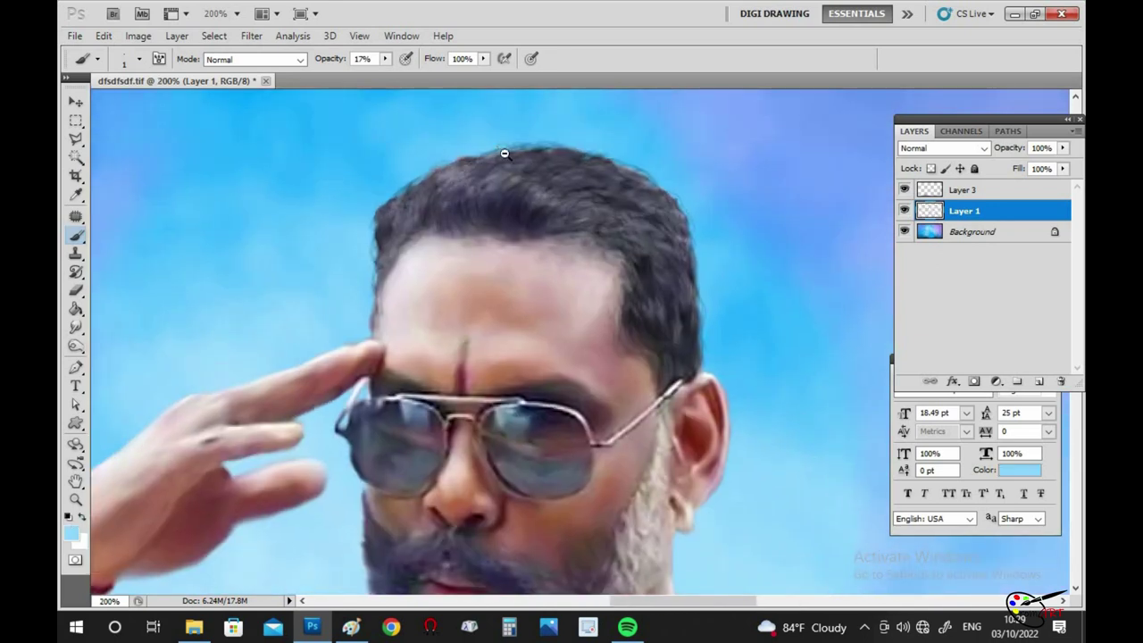
Step: Set brush opacity to 22% with a very pale blue colour
alt+scroll(505, 154, down, 1)
key(2)
key(2)
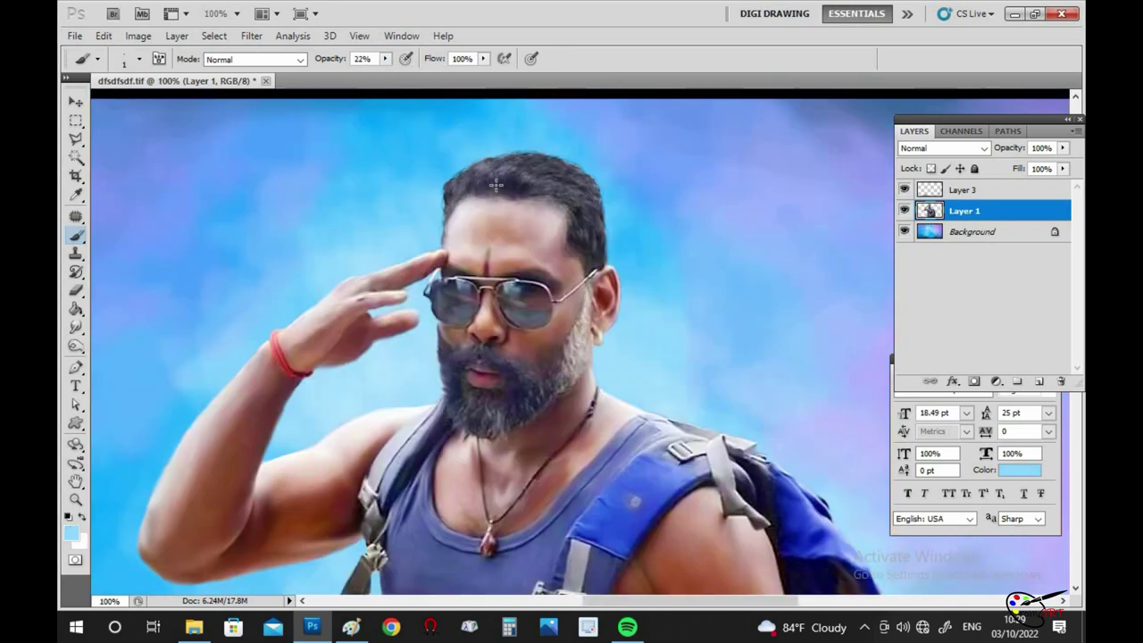
click(71, 533)
click(724, 324)
click(1063, 309)
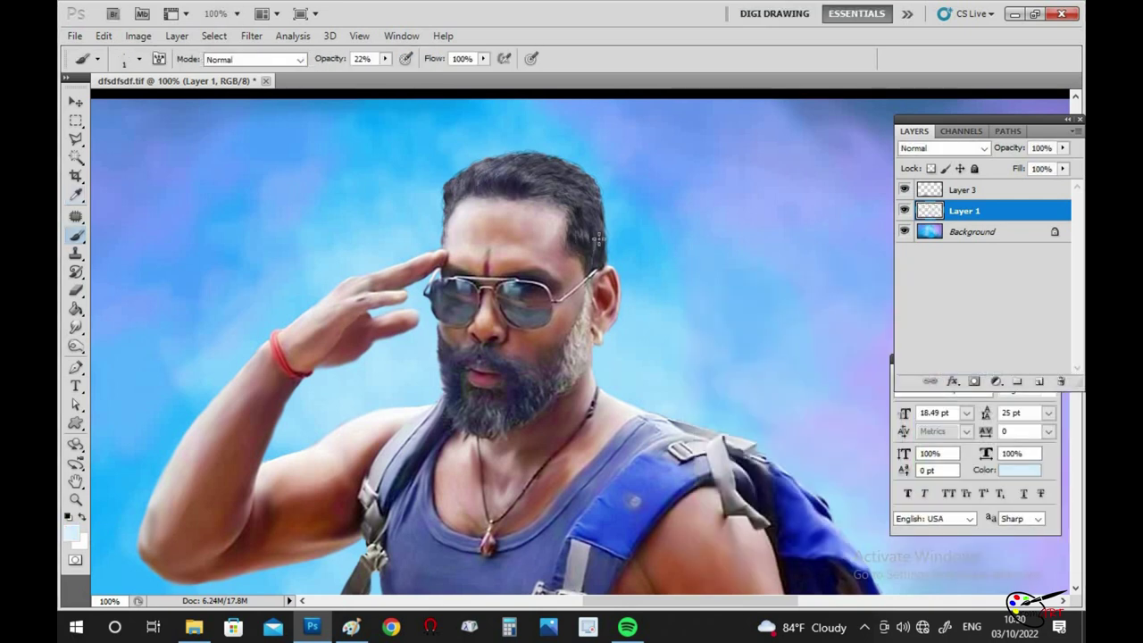
Step: Paint pale blue strands across the hair, its outline and right edge
drag(599, 238, 579, 194)
drag(448, 201, 558, 176)
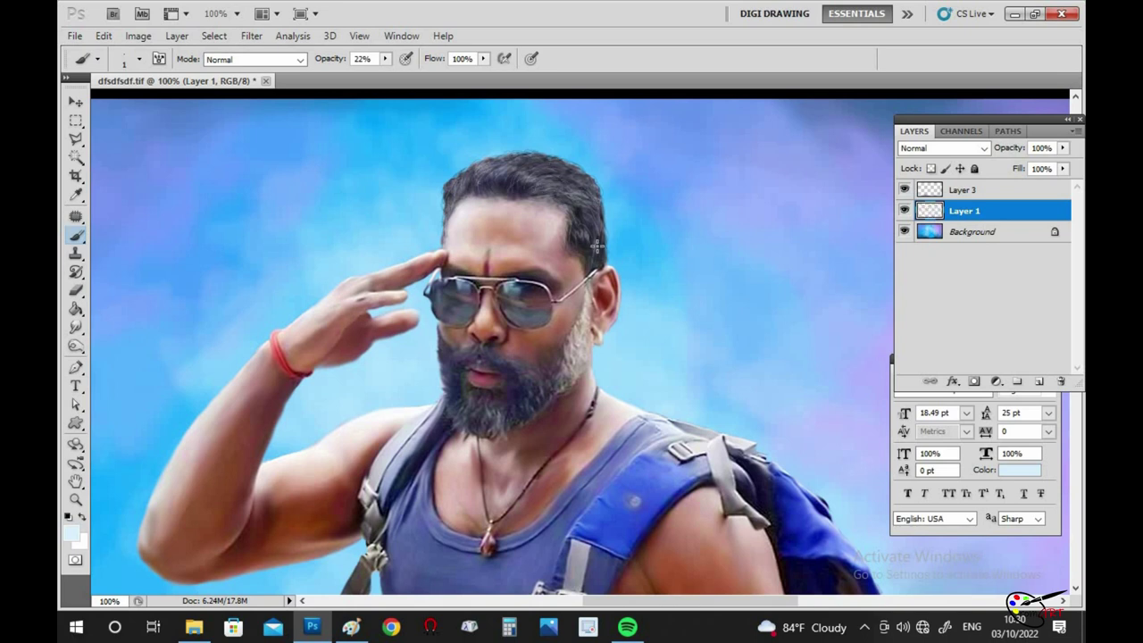
scroll(539, 191, up, 1)
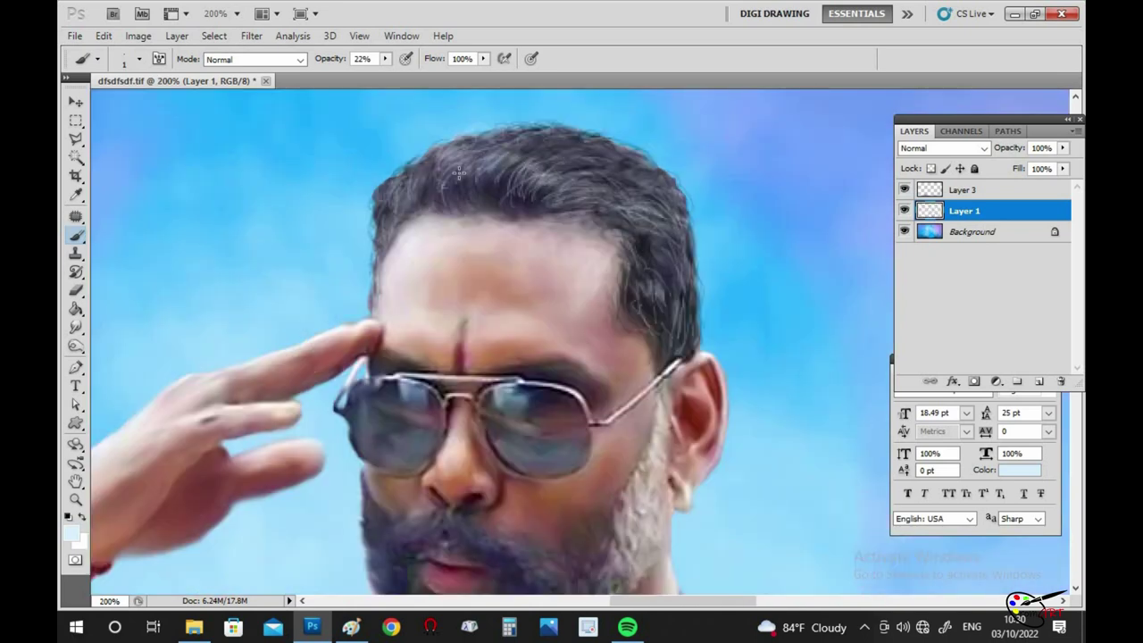
drag(403, 181, 383, 234)
drag(591, 148, 665, 227)
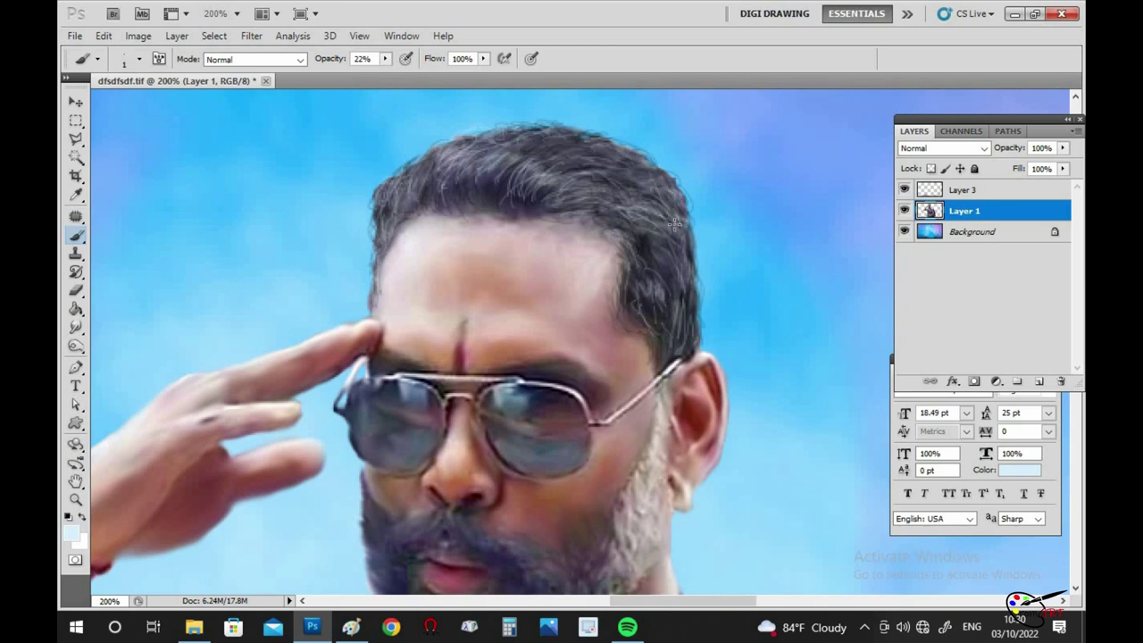
scroll(659, 325, down, 1)
drag(685, 284, 682, 302)
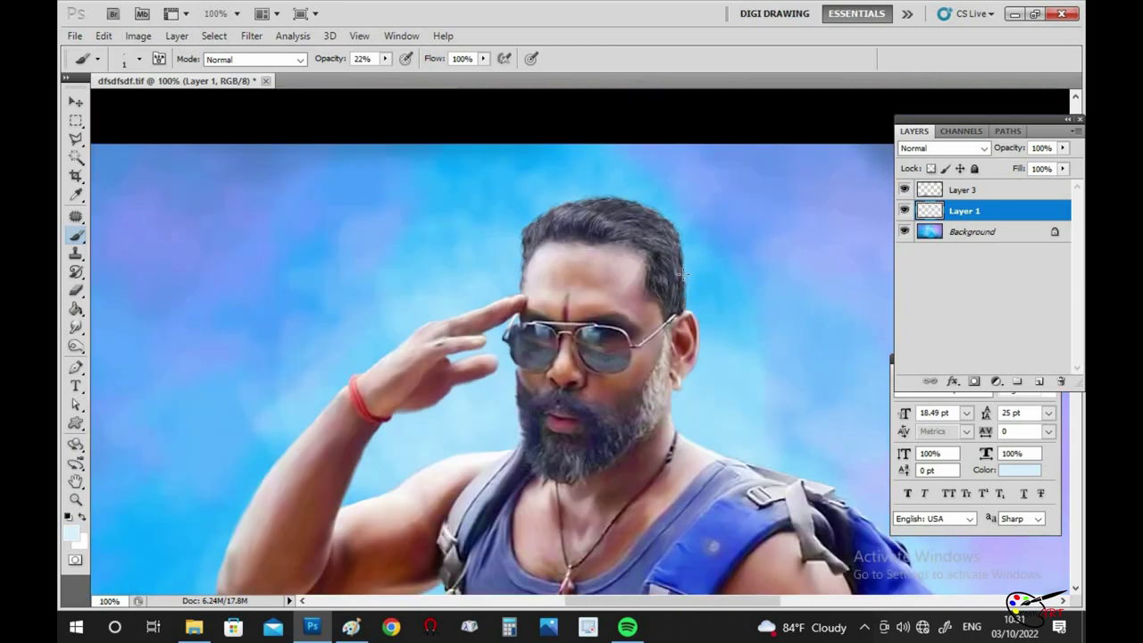
scroll(675, 238, up, 1)
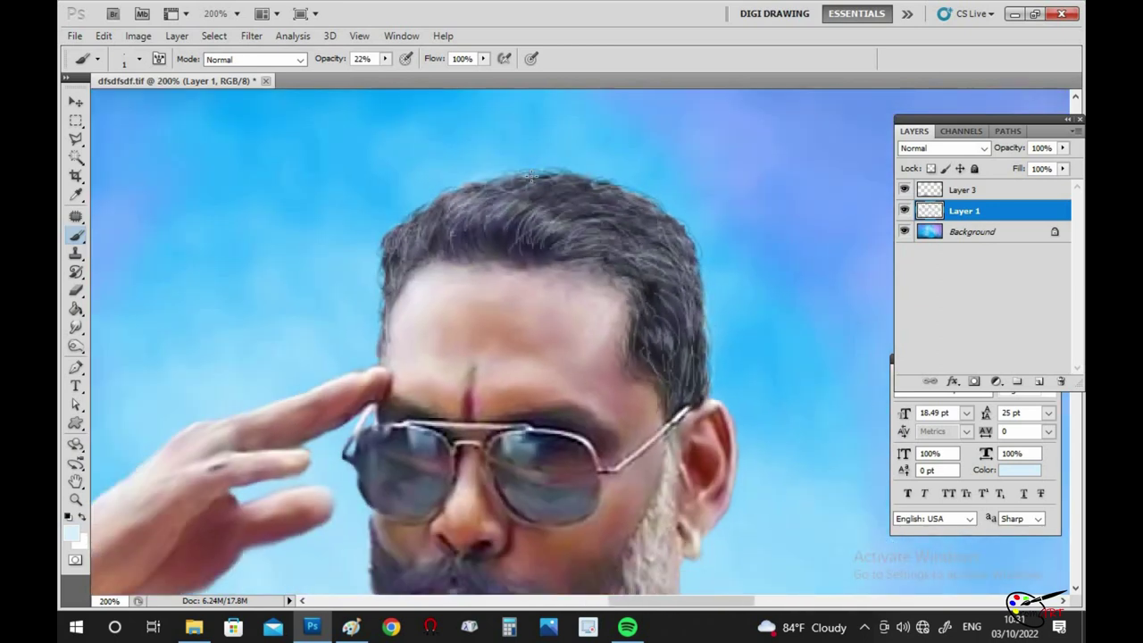
scroll(497, 249, down, 1)
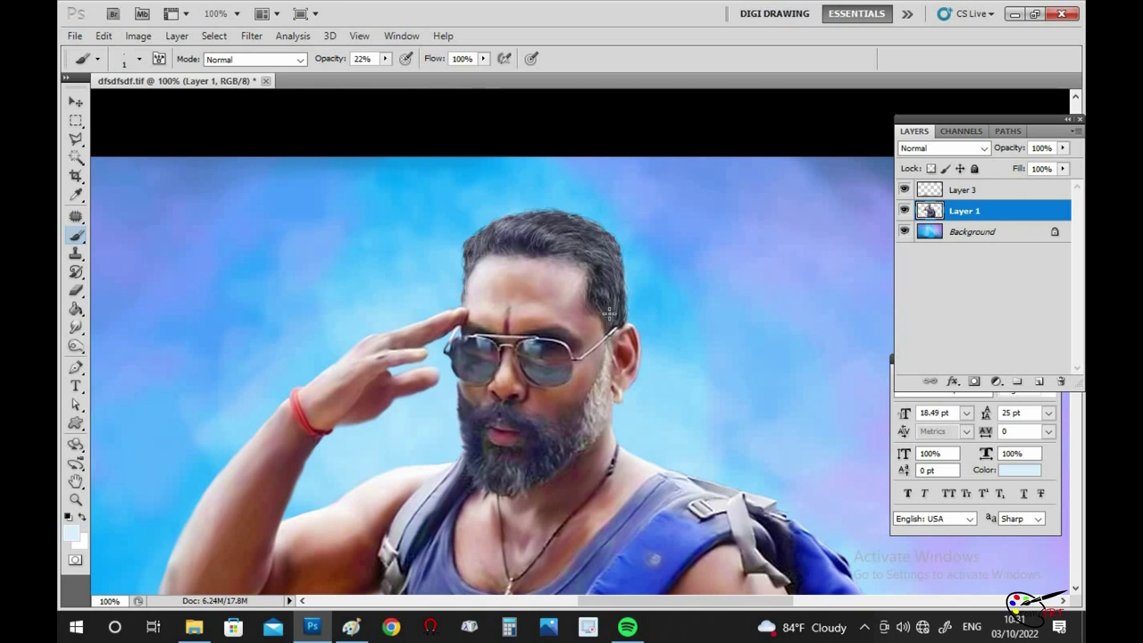
scroll(603, 314, up, 1)
Step: Resize the brush to 2 px and reselect Layer 1 after the no-layer warning
click(384, 58)
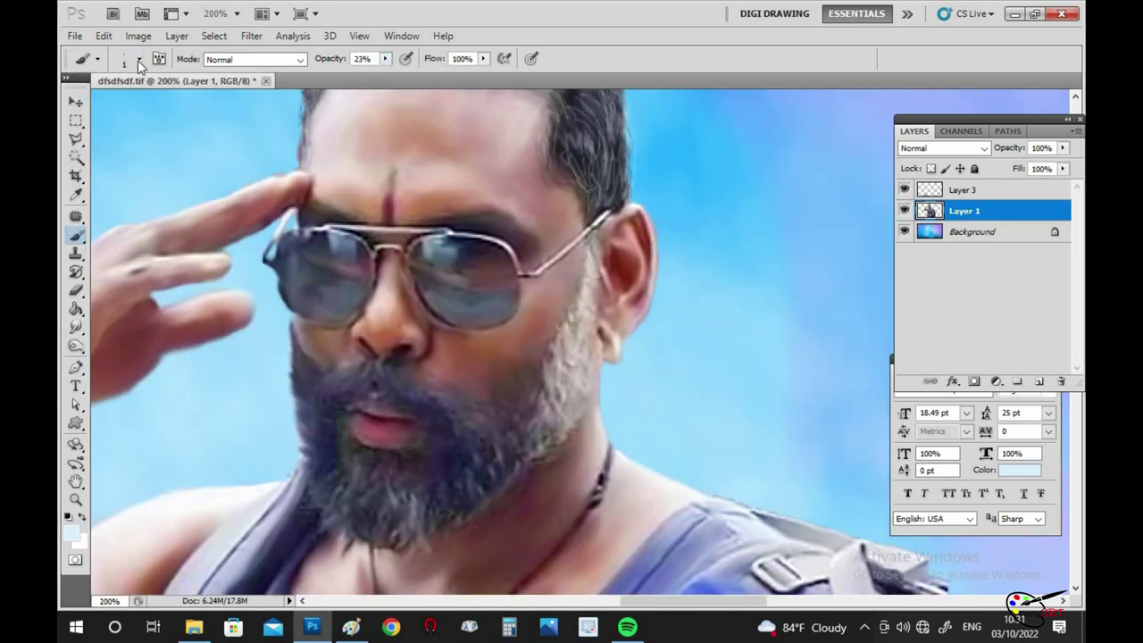
click(140, 59)
drag(83, 103, 86, 106)
click(139, 59)
click(140, 59)
key(bracketleft)
key(bracketleft)
ctrl+click(735, 286)
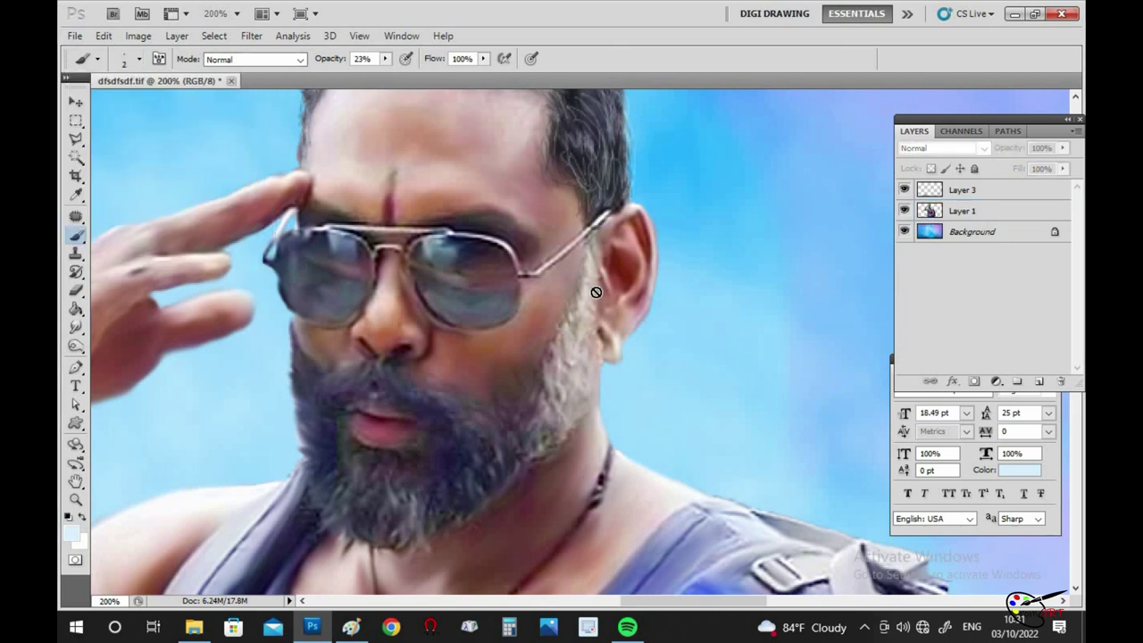
ctrl+click(592, 296)
click(579, 246)
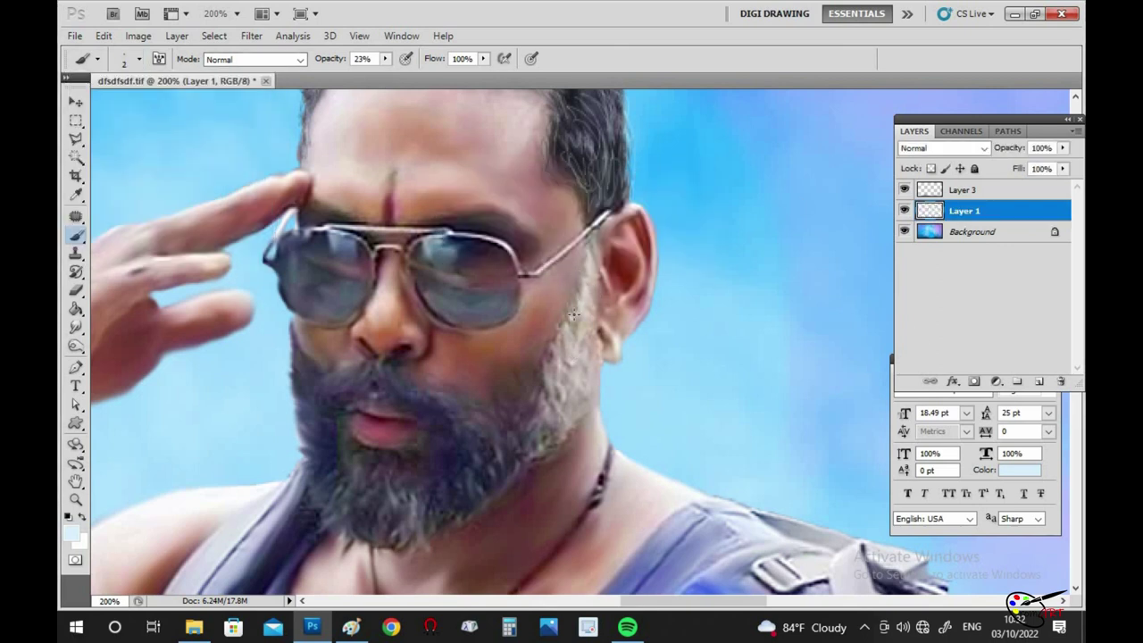
Step: At 13% opacity, paint light strokes over the beard, then view full screen
scroll(547, 353, down, 1)
drag(385, 58, 380, 76)
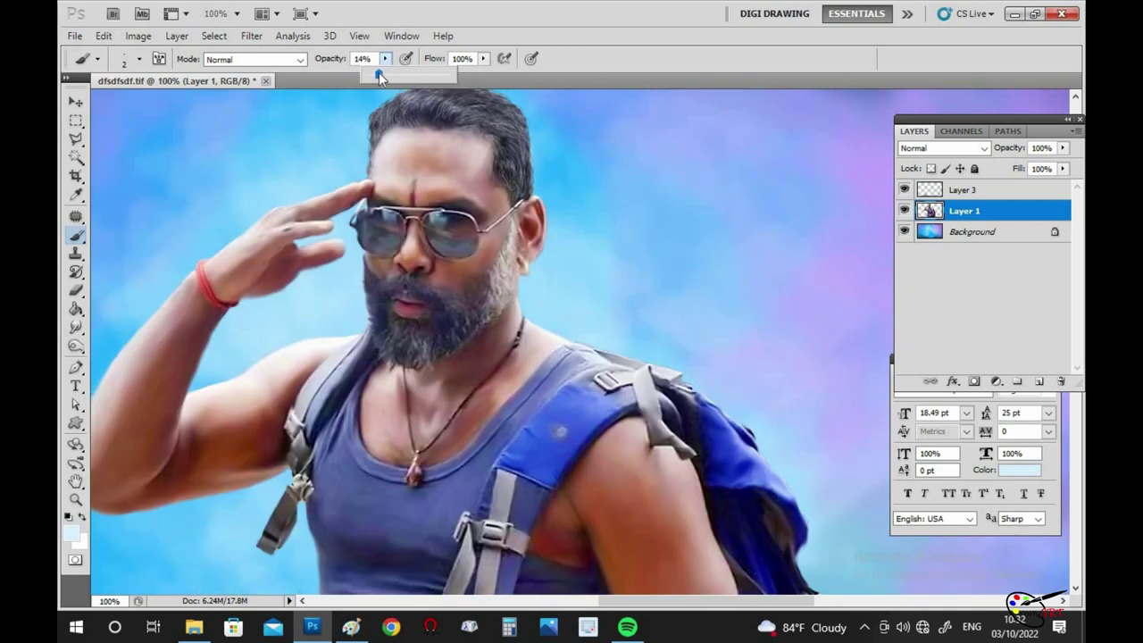
scroll(553, 265, up, 1)
mouse_move(433, 312)
mouse_down()
mouse_move(402, 406)
mouse_move(437, 357)
mouse_up()
key(f)
key(Tab)
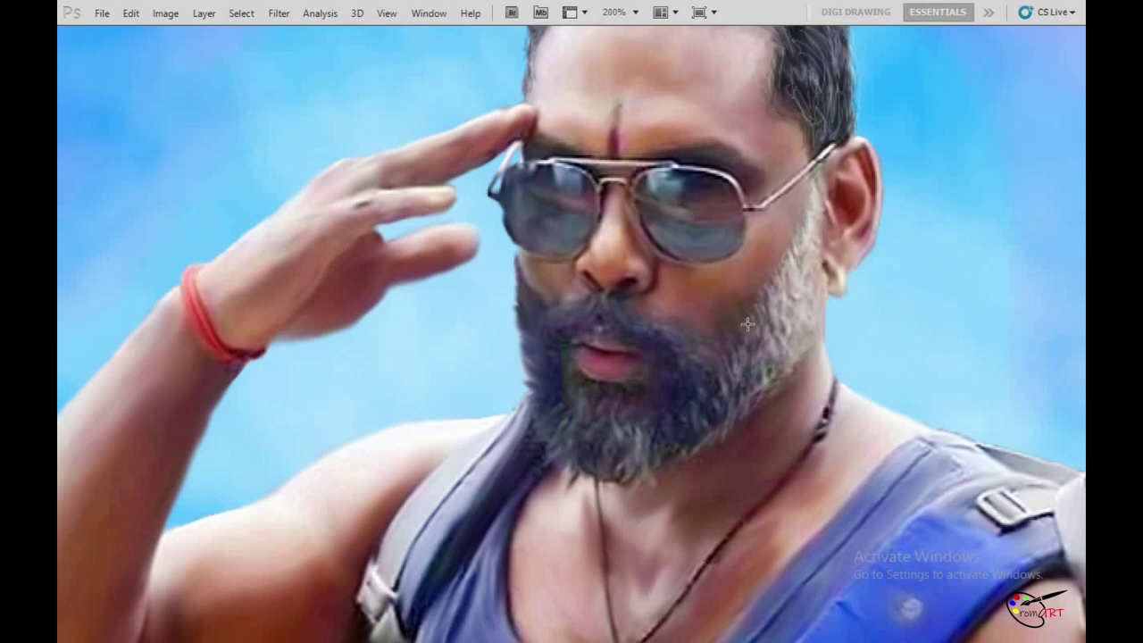
scroll(719, 393, down, 1)
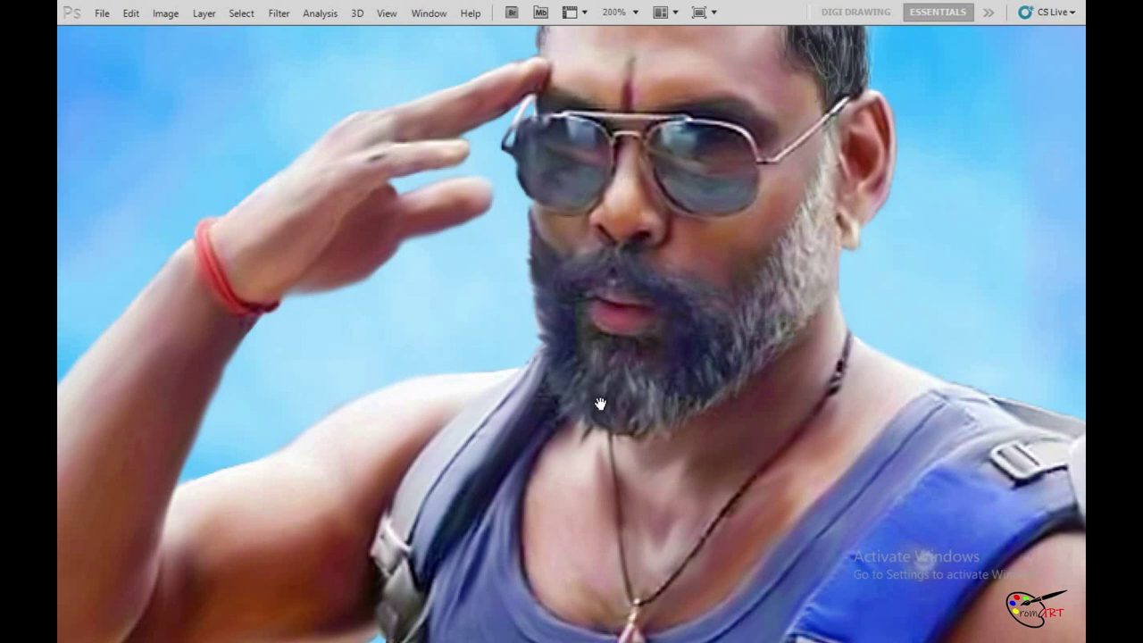
scroll(616, 393, down, 1)
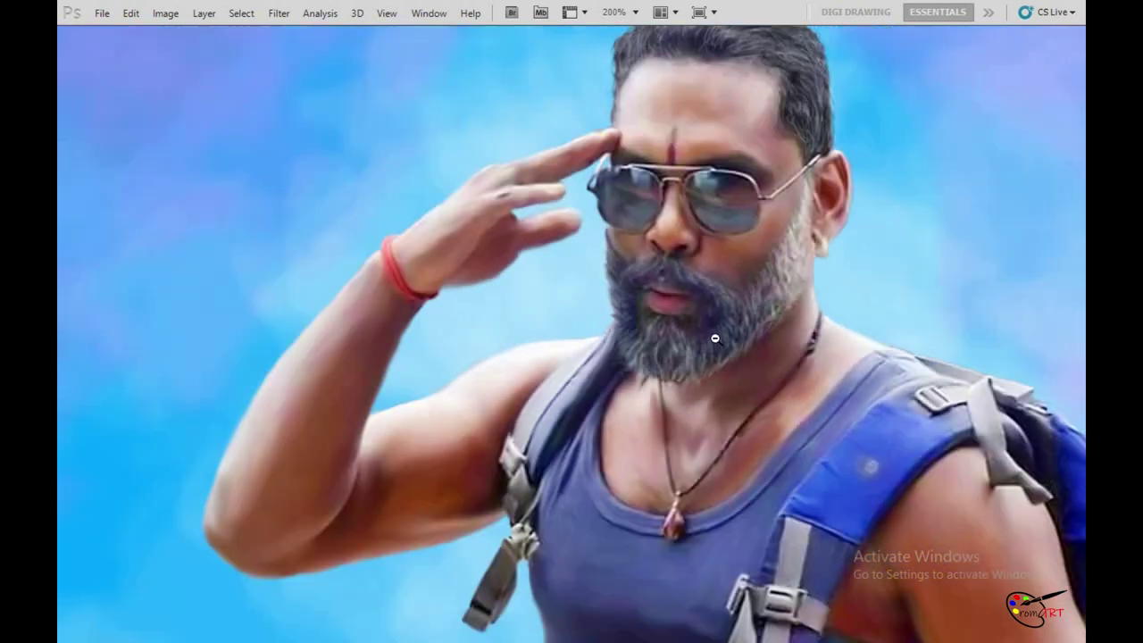
alt+click(715, 338)
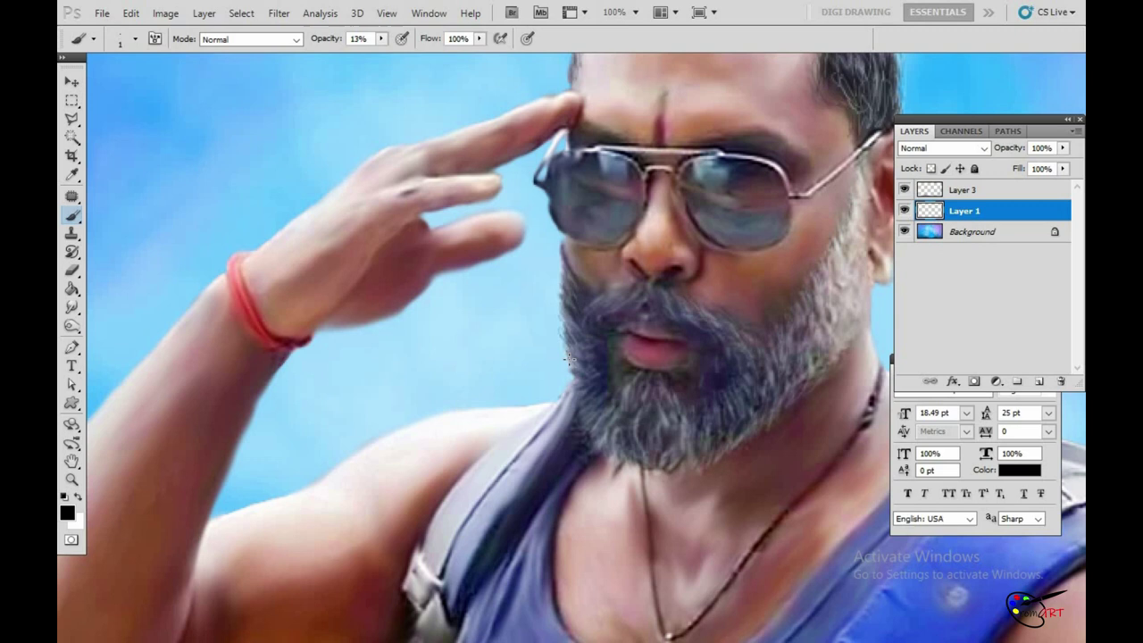
Step: Paint soft strokes along the beard edge with the brush at 14% opacity
click(380, 39)
drag(579, 342, 561, 273)
mouse_move(571, 357)
mouse_down()
mouse_move(571, 392)
mouse_move(613, 366)
mouse_up()
scroll(605, 355, up, 1)
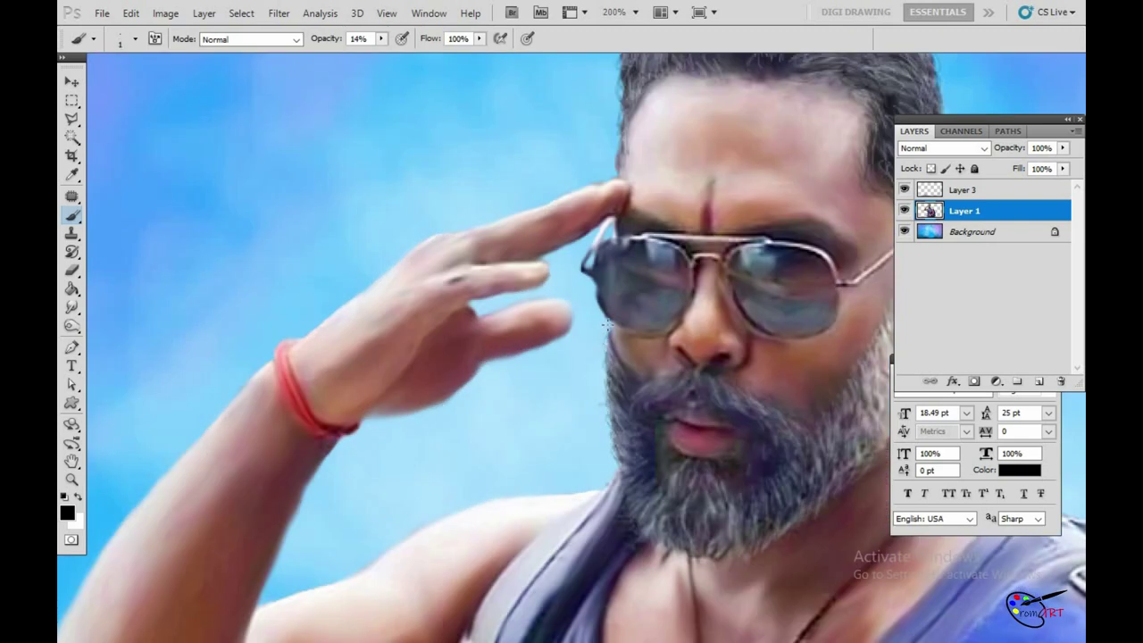
drag(666, 399, 669, 390)
scroll(846, 385, down, 2)
scroll(741, 321, up, 1)
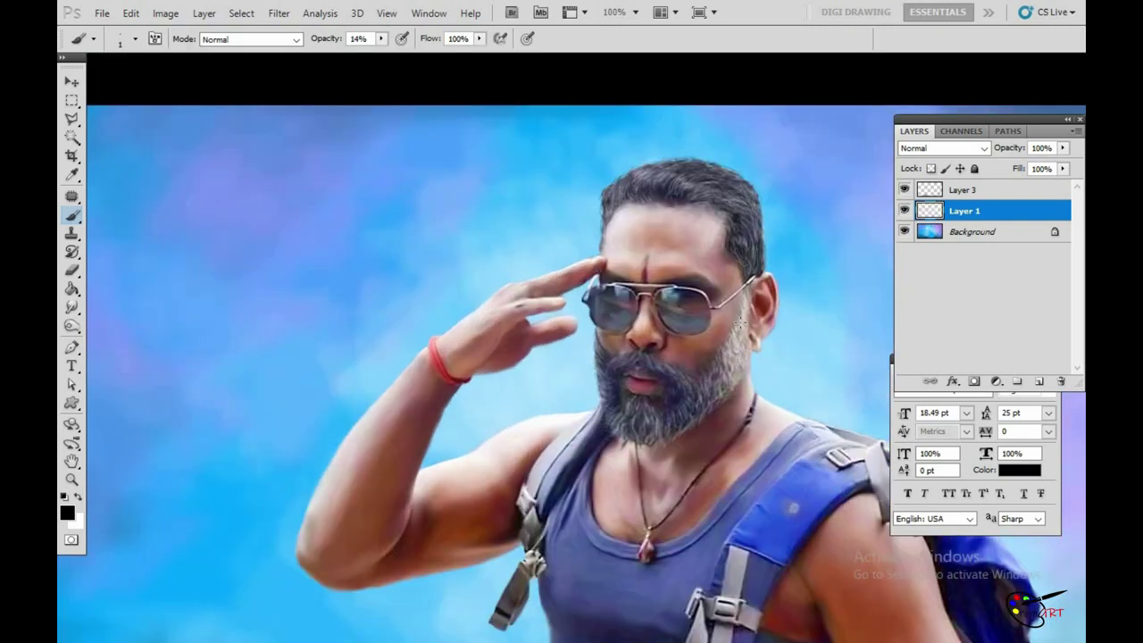
scroll(728, 354, up, 1)
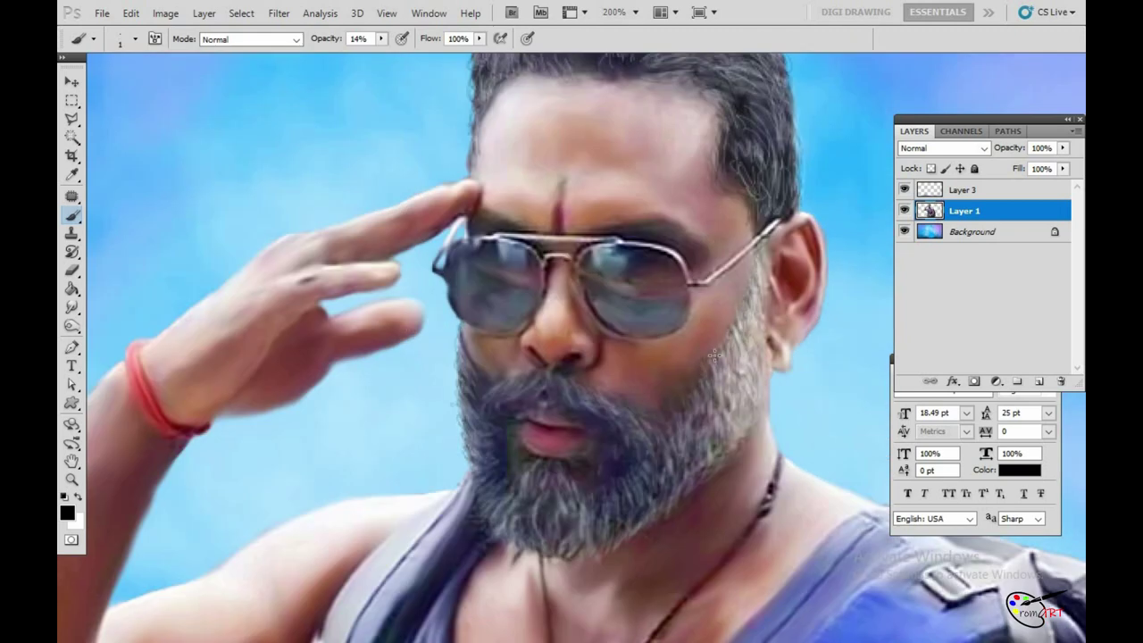
scroll(504, 144, down, 1)
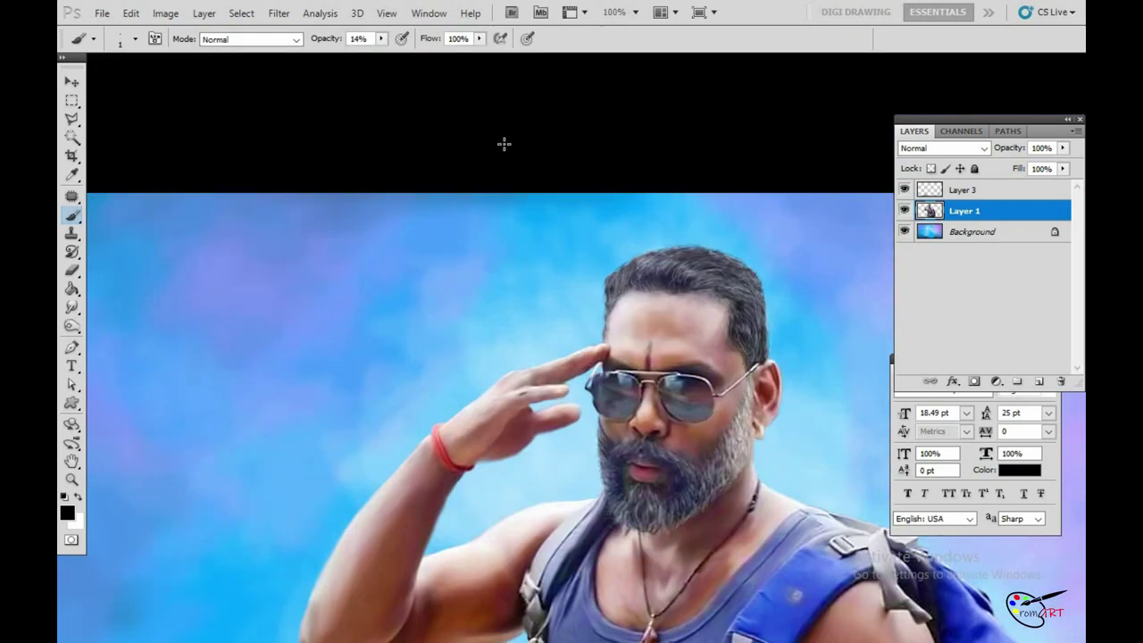
scroll(710, 289, up, 1)
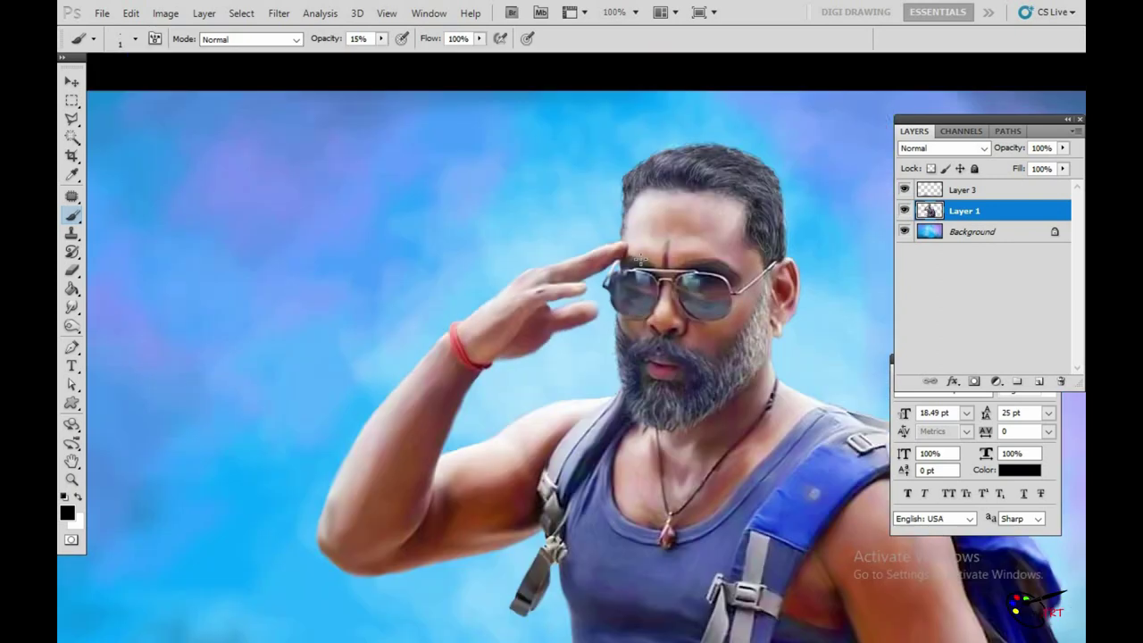
Step: Sample the tank top's blue, darken it to navy, and add Layer 4
key(ctrl+minus)
key(ctrl+minus)
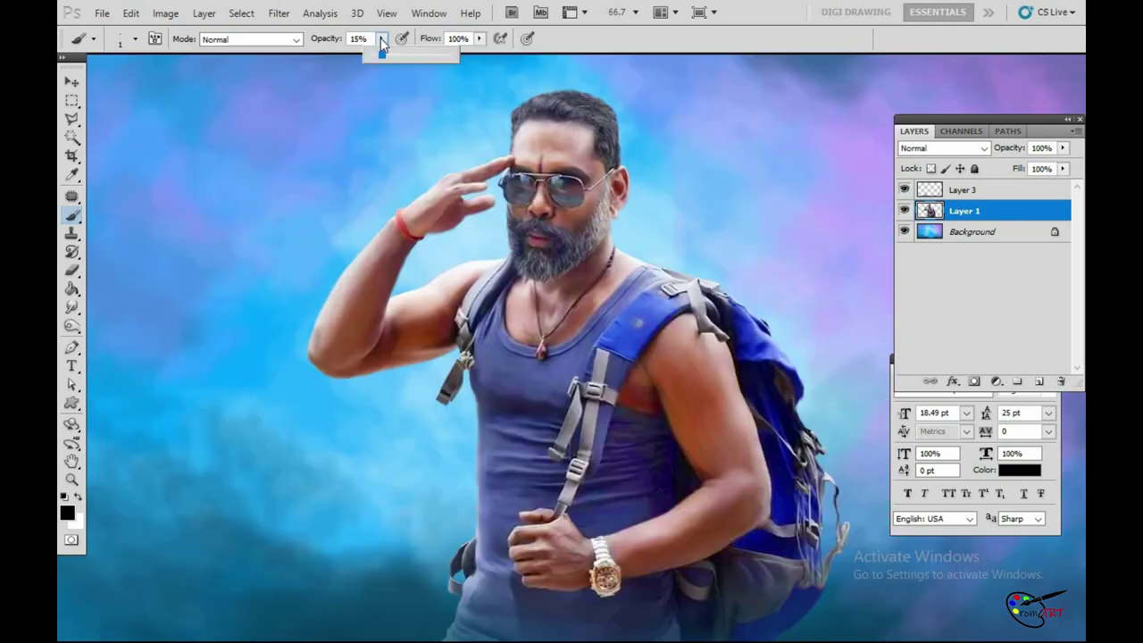
key(ctrl+plus)
key(ctrl+plus)
alt+click(553, 370)
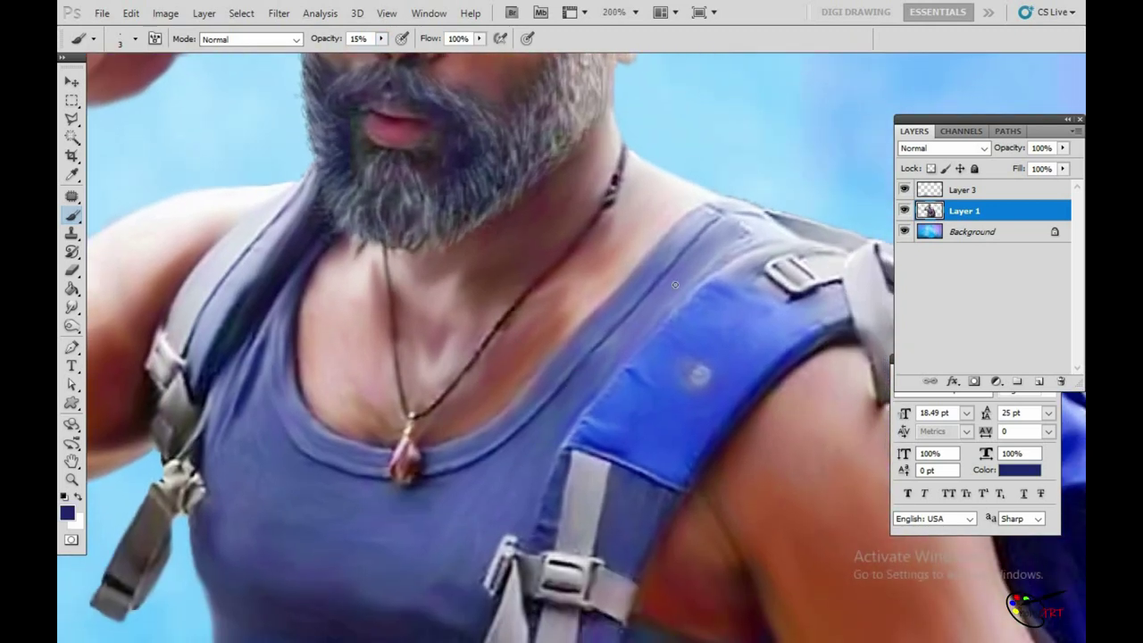
click(68, 516)
click(854, 464)
click(1045, 309)
key(ctrl+shift+n)
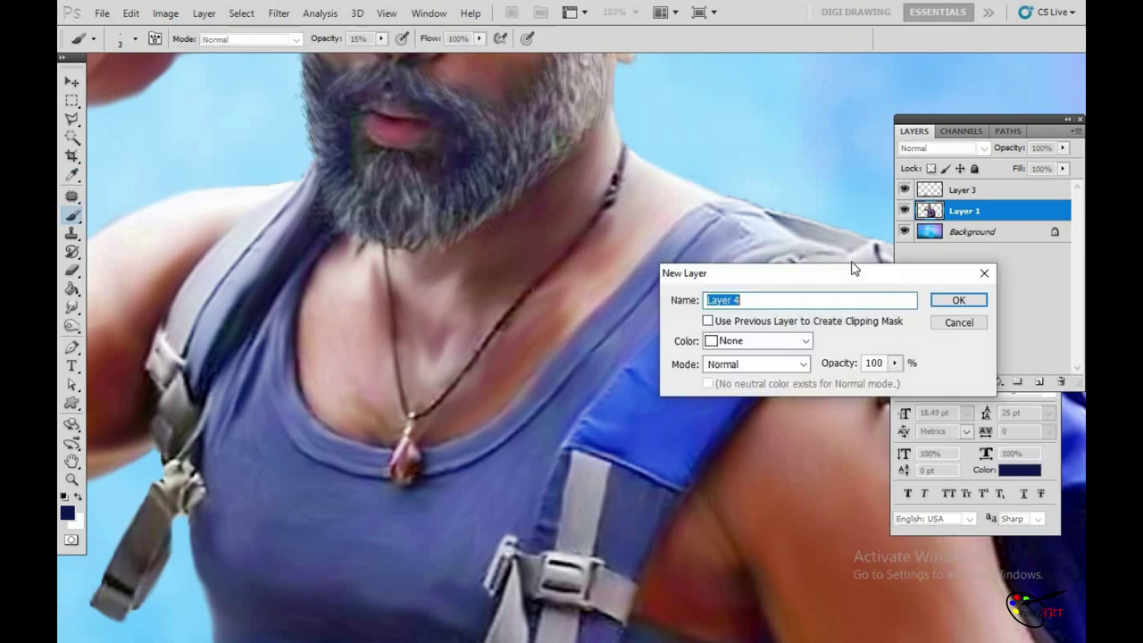
key(Return)
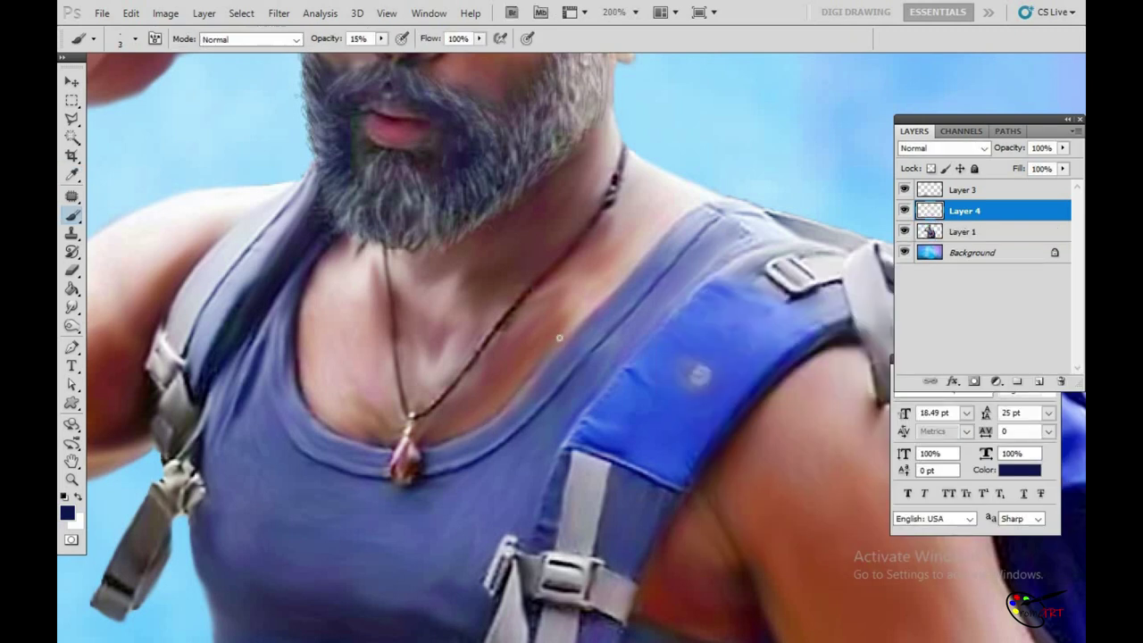
Step: Shade the tank top's left neckline in navy at 26% opacity, then set opacity to 43%
drag(551, 347, 529, 390)
key(2)
key(6)
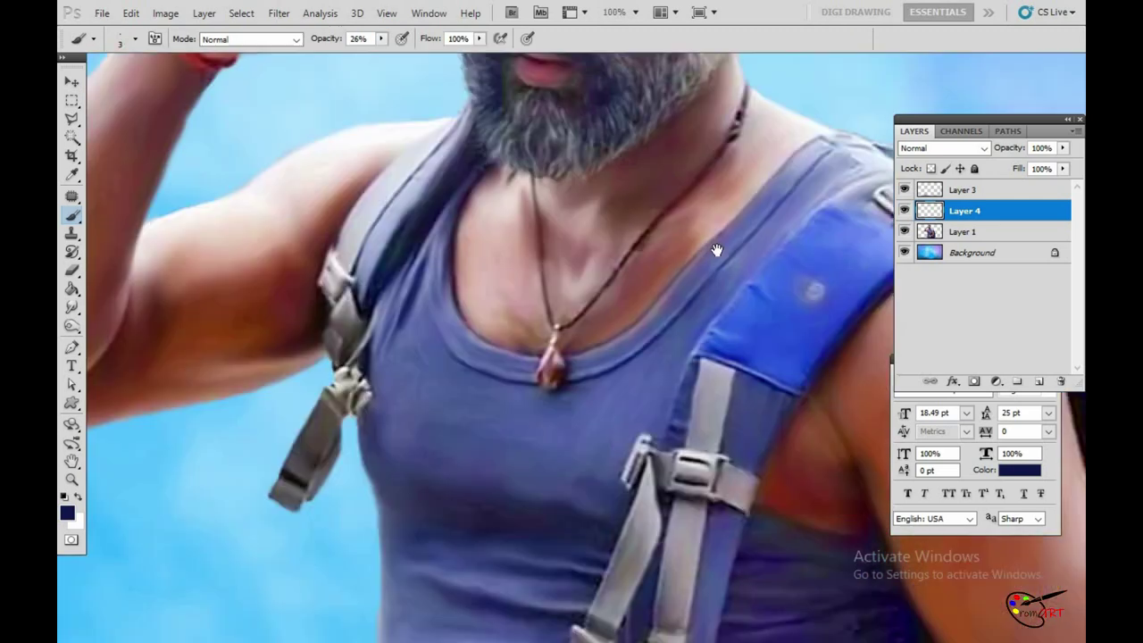
drag(679, 232, 545, 368)
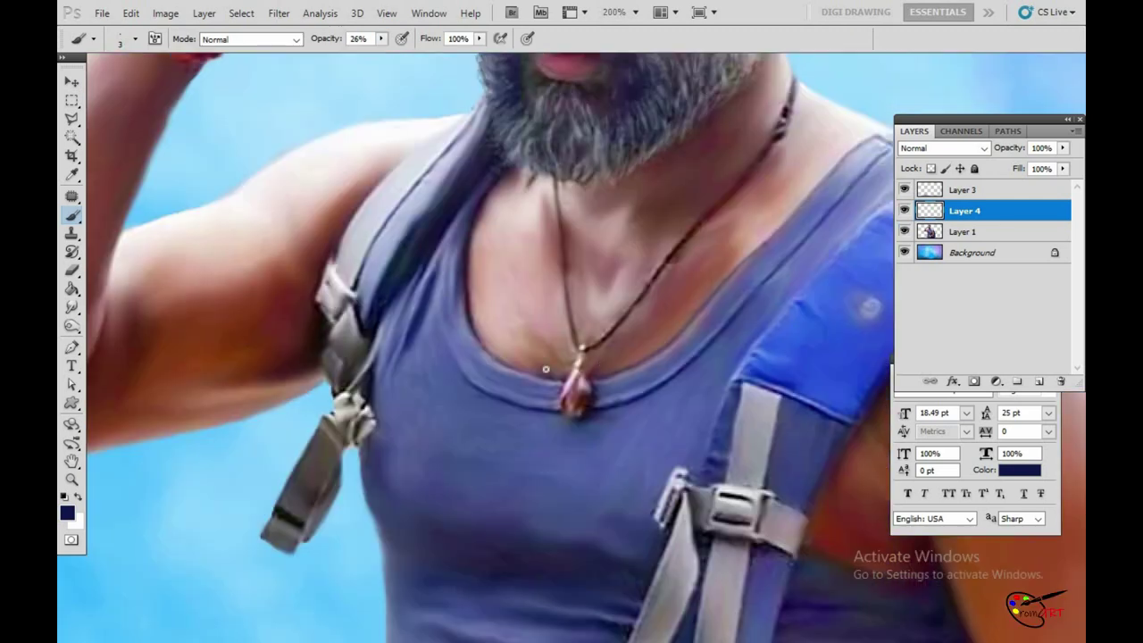
drag(455, 370, 459, 375)
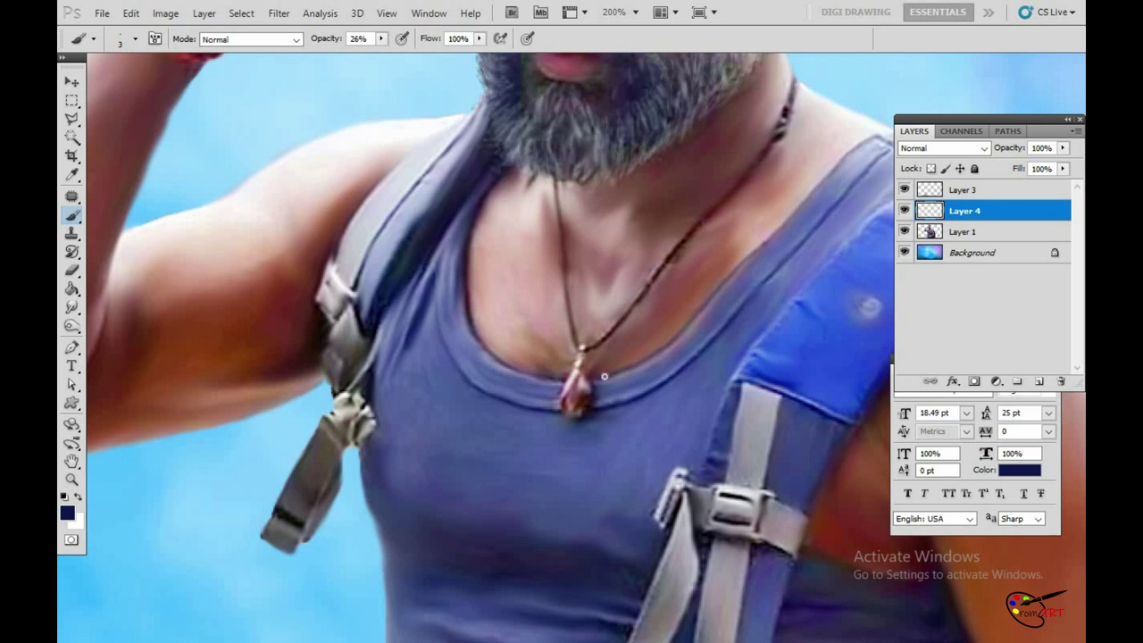
drag(676, 370, 539, 399)
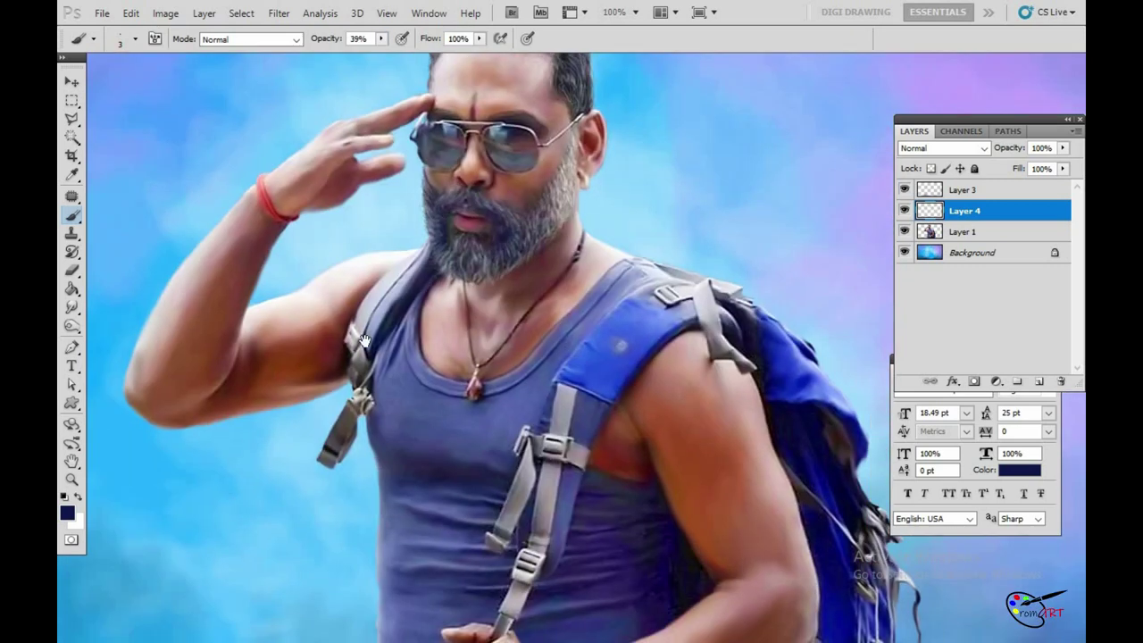
key(ctrl+plus)
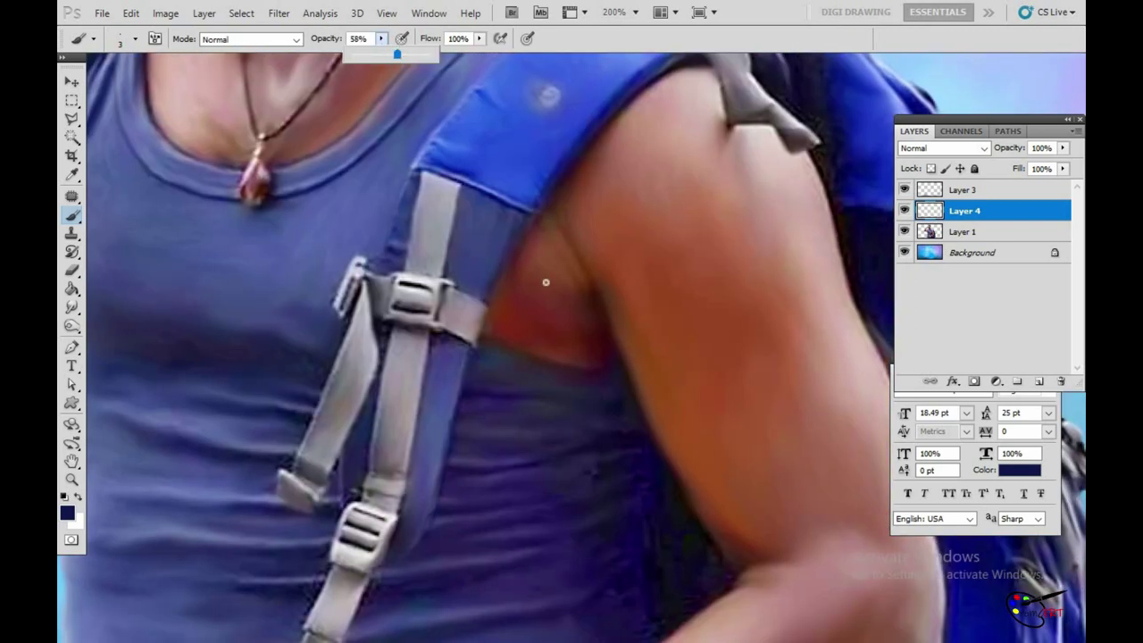
key(5)
key(8)
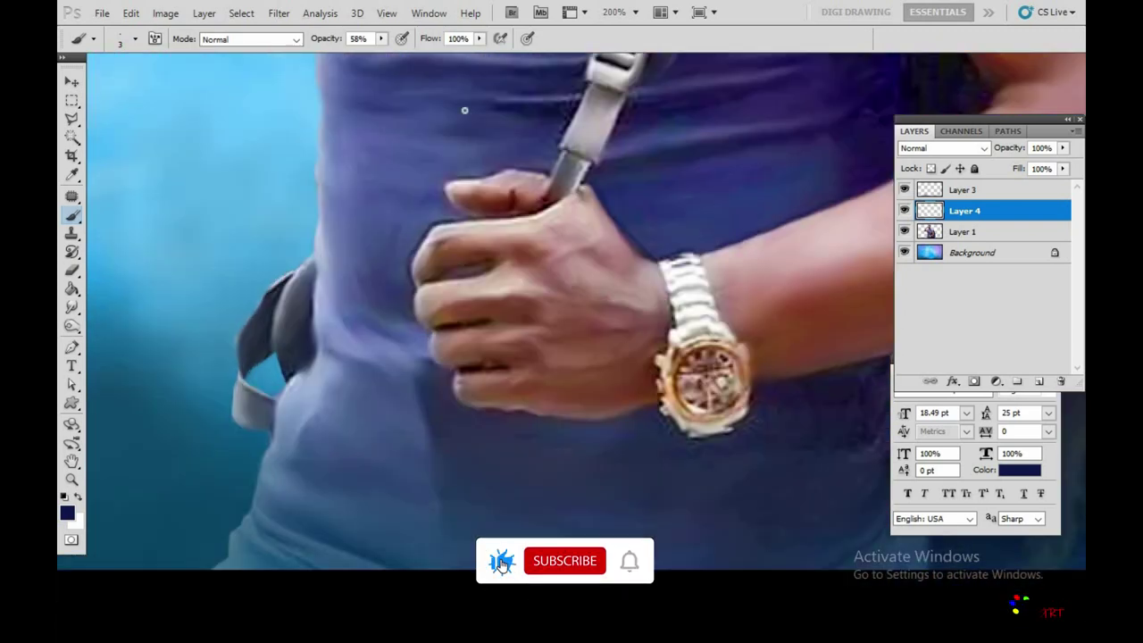
key(4)
key(3)
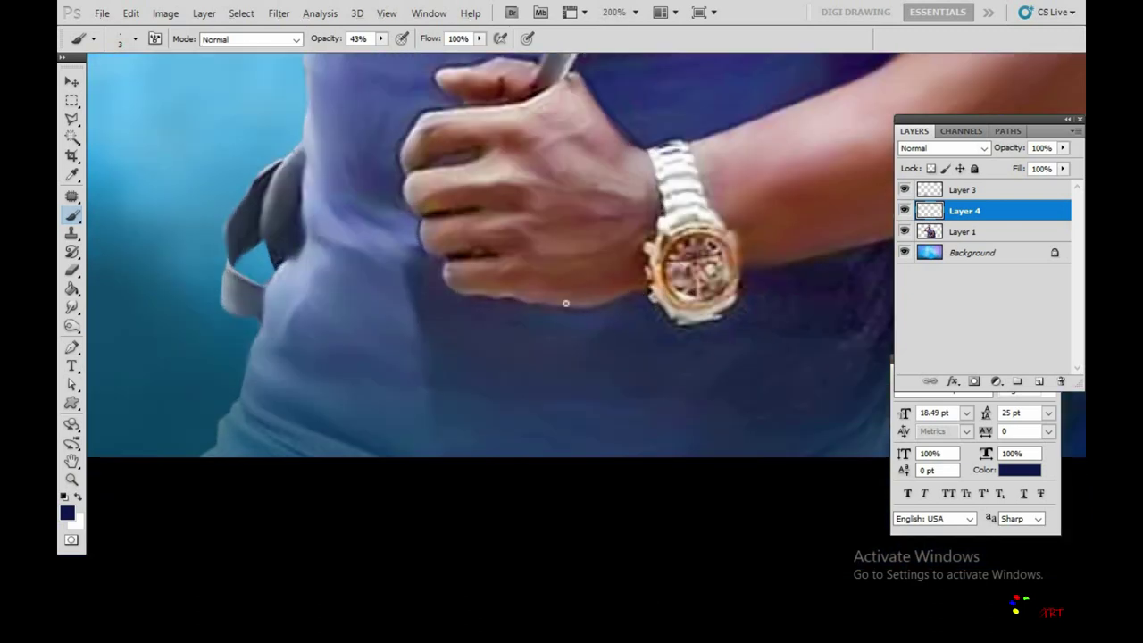
Step: Darken the watch strap edges with navy at 30% opacity, then raise opacity to 38%
drag(629, 232, 579, 224)
drag(572, 183, 603, 152)
drag(575, 225, 574, 251)
drag(382, 45, 369, 57)
mouse_move(580, 228)
mouse_down()
mouse_move(600, 205)
mouse_move(589, 171)
mouse_move(621, 192)
mouse_up()
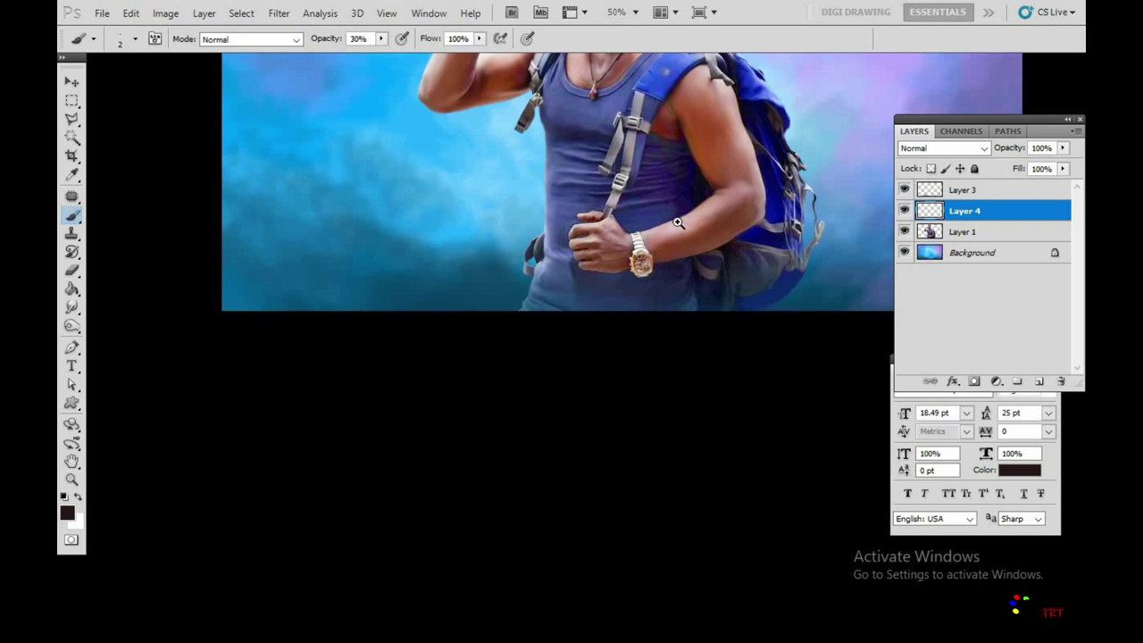
drag(666, 269, 676, 223)
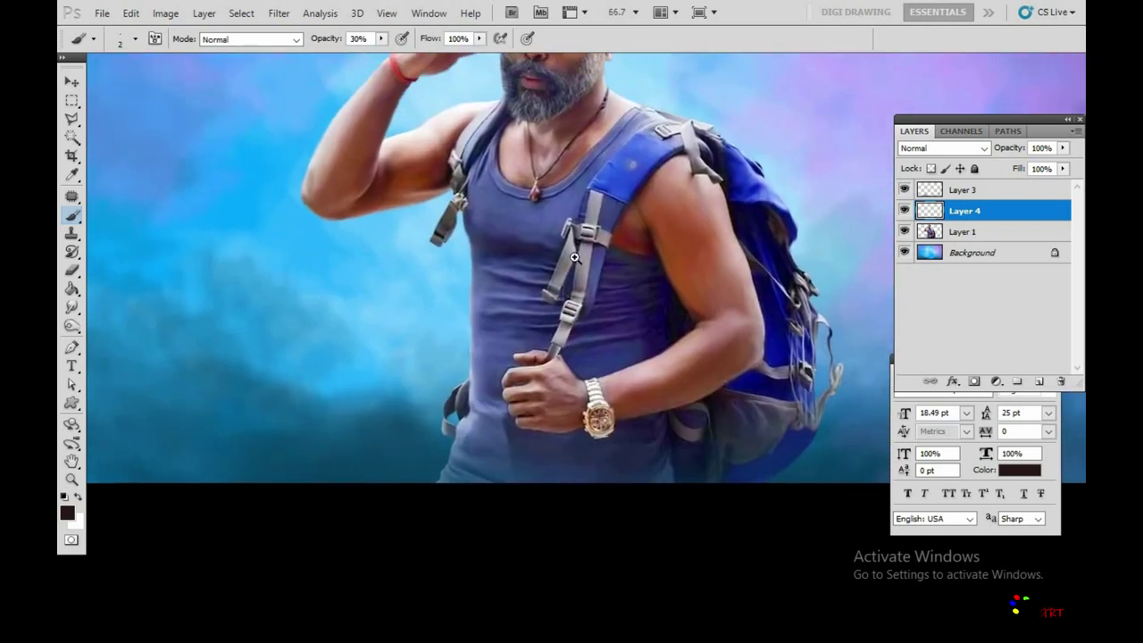
key(3)
key(8)
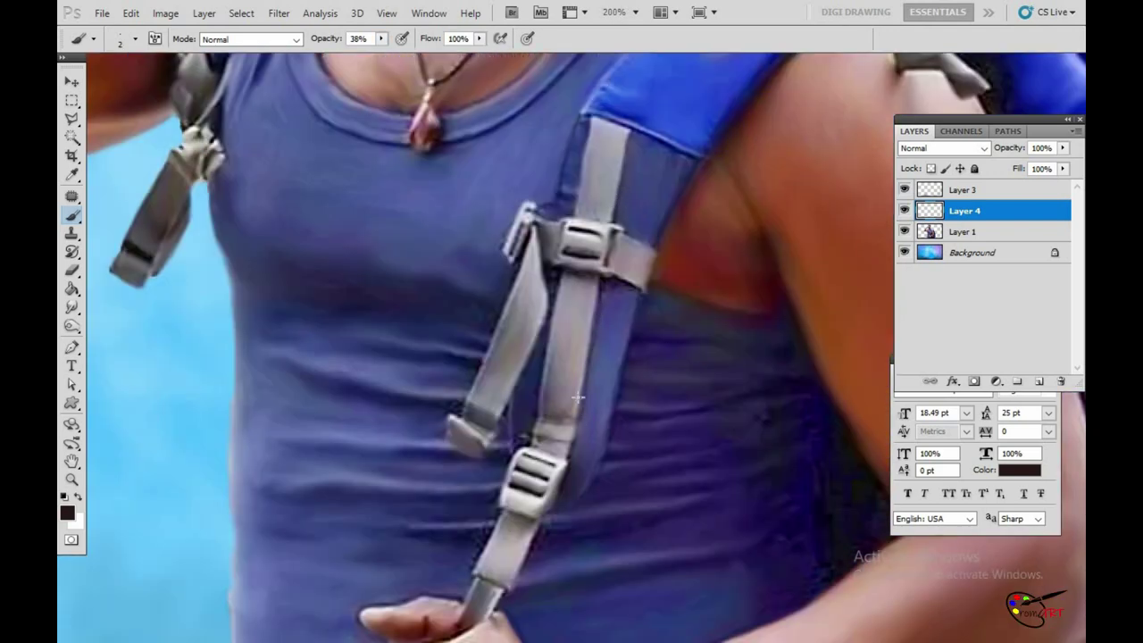
Step: Shade the chest strap at 54% opacity and zoom out to review the torso
scroll(579, 423, down, 3)
drag(489, 317, 514, 228)
drag(381, 38, 397, 54)
drag(517, 216, 507, 268)
scroll(566, 304, down, 2)
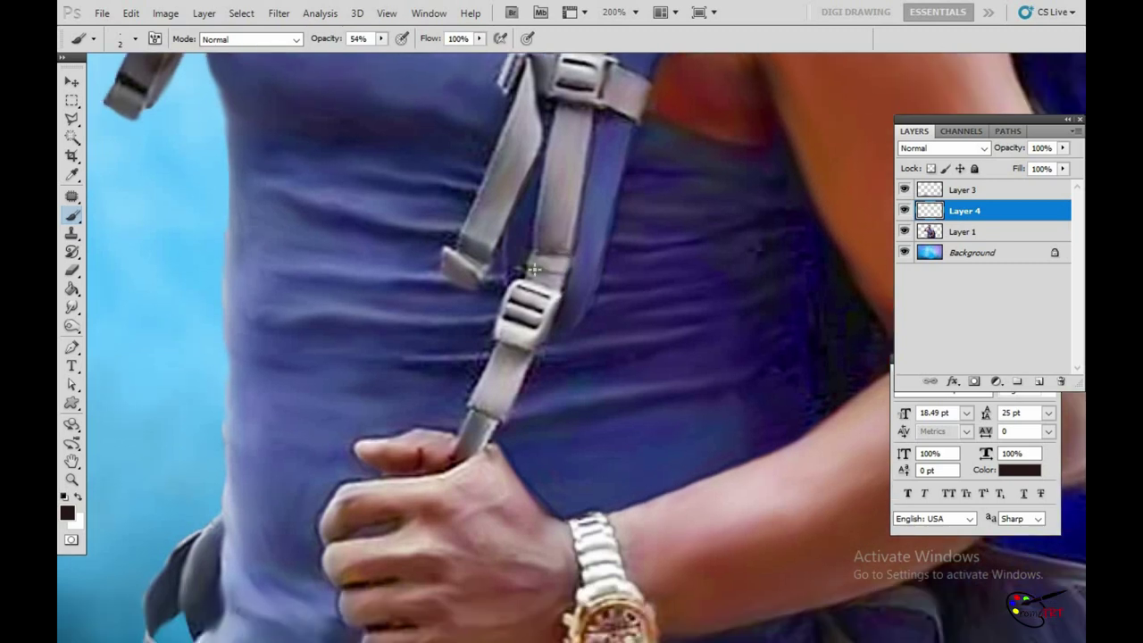
scroll(527, 277, down, 2)
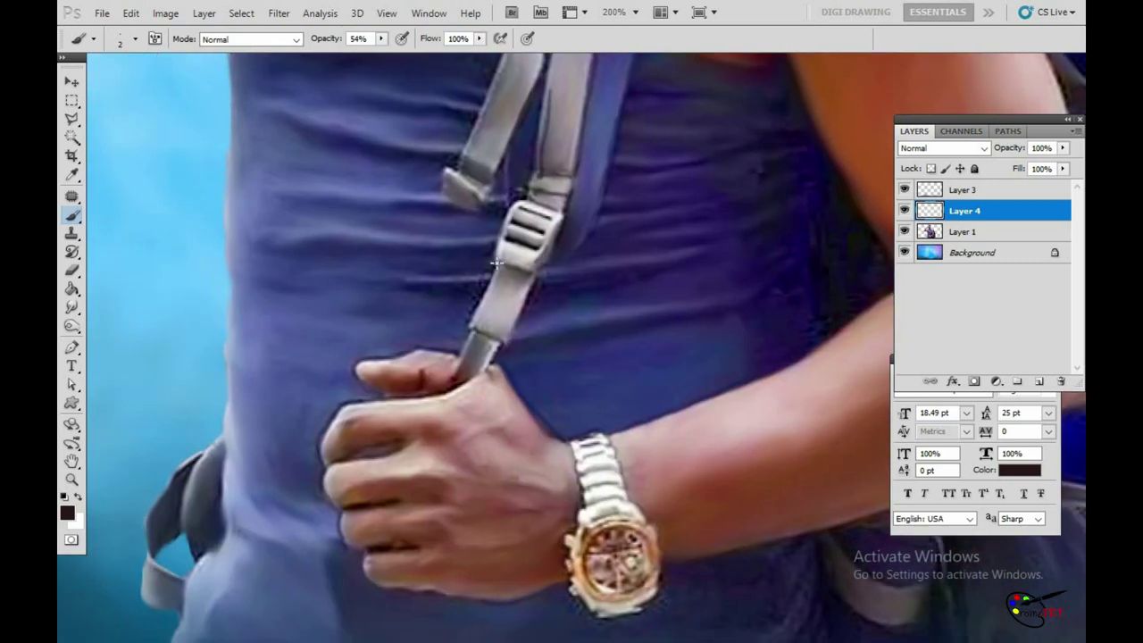
key(ctrl+minus)
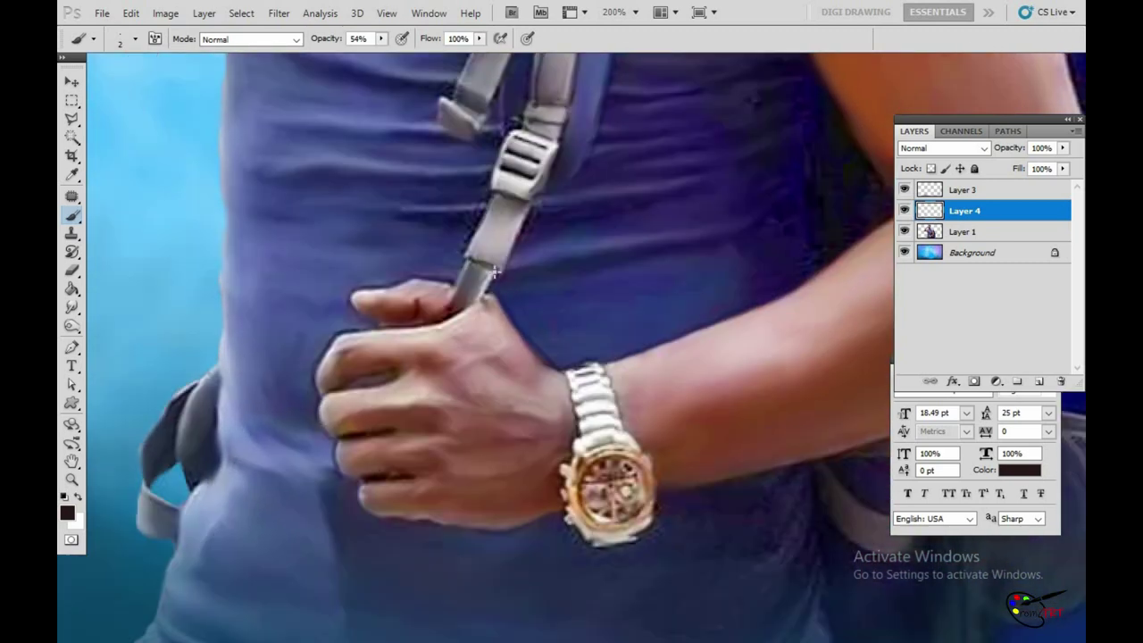
scroll(503, 262, up, 1)
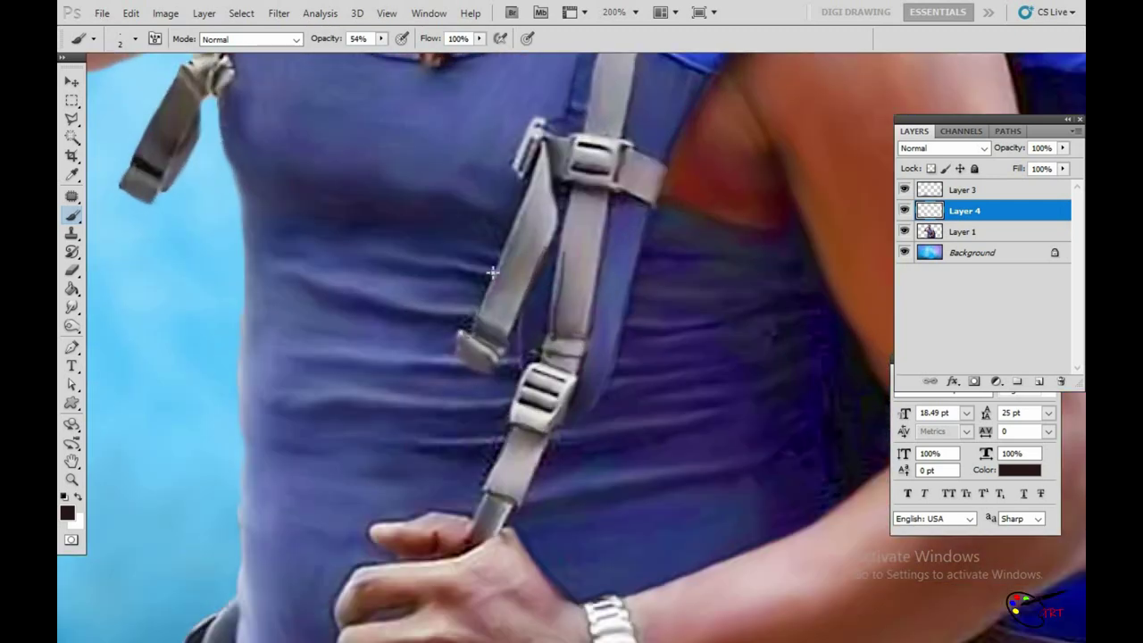
scroll(521, 258, up, 2)
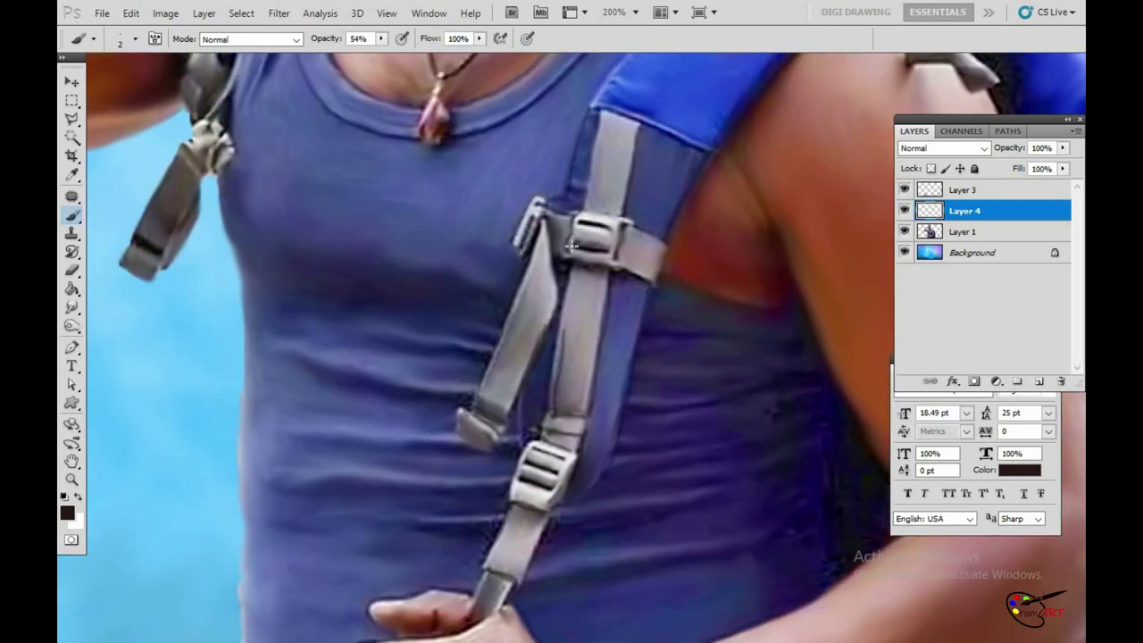
scroll(573, 305, up, 2)
scroll(537, 254, down, 2)
scroll(592, 268, down, 1)
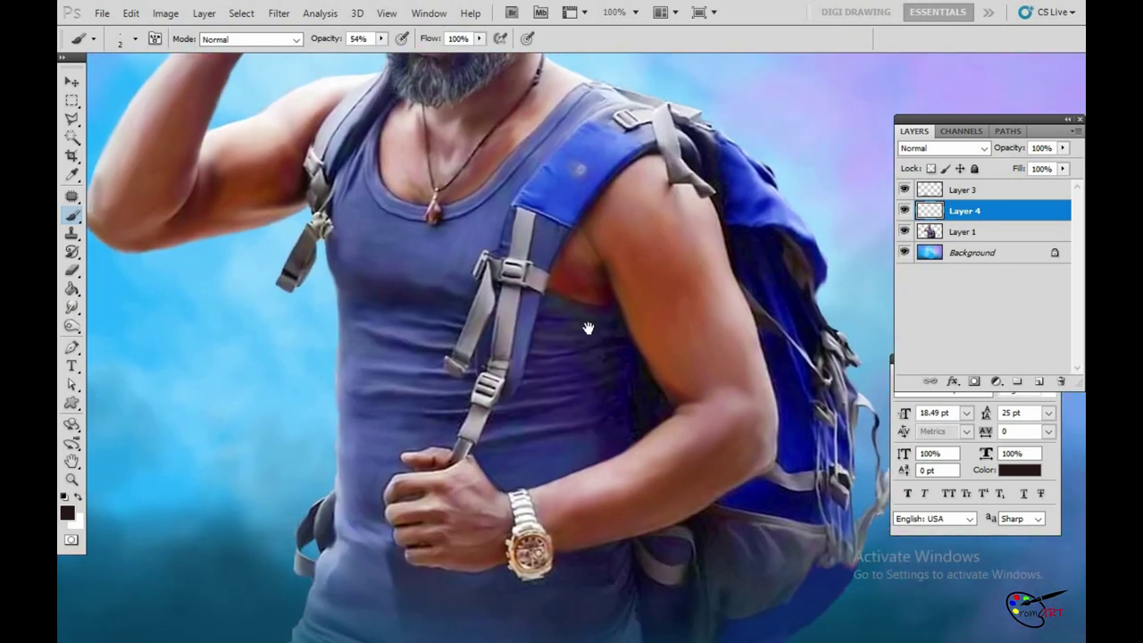
scroll(592, 331, up, 1)
scroll(554, 223, up, 2)
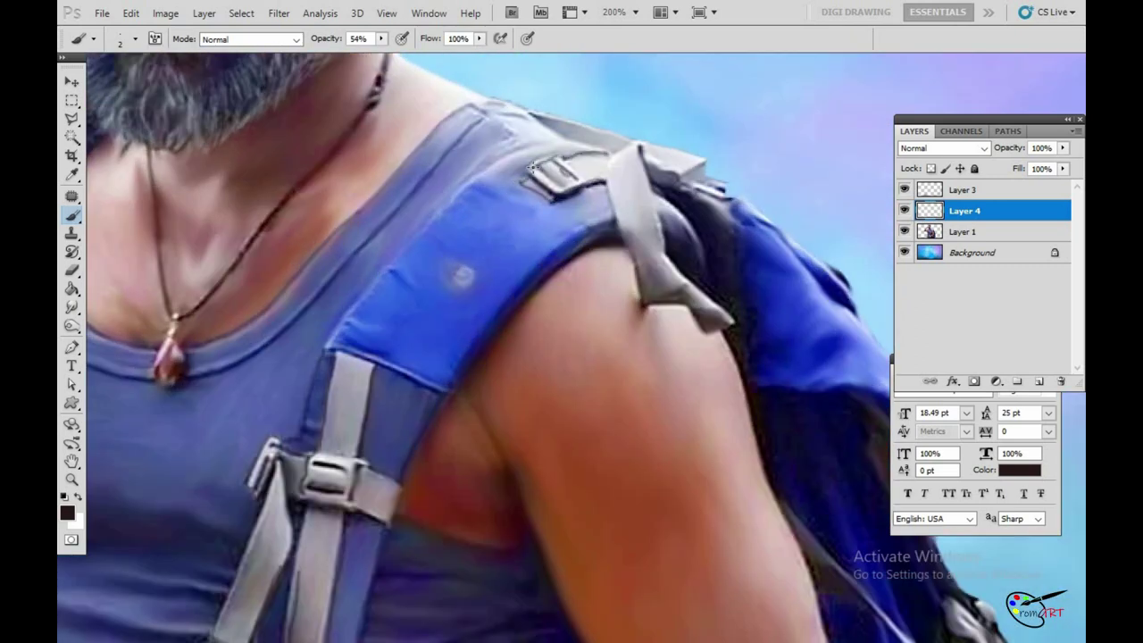
Step: Pan along the shoulder strap and set white as the painting colour
scroll(536, 170, right, 1)
drag(599, 249, 548, 185)
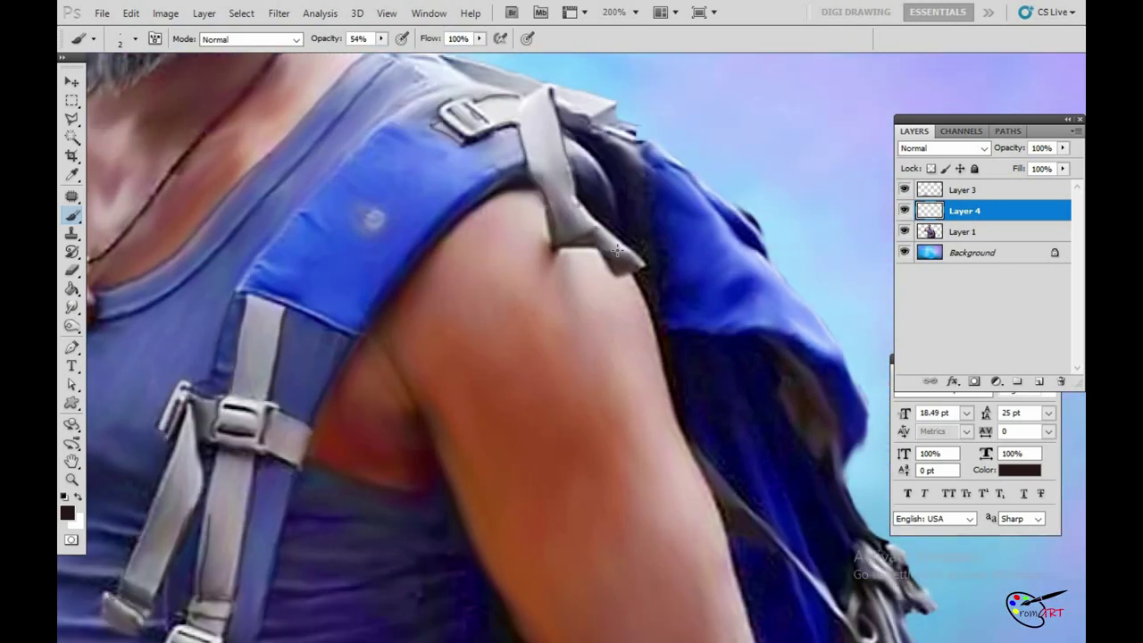
drag(638, 147, 621, 197)
scroll(620, 196, down, 2)
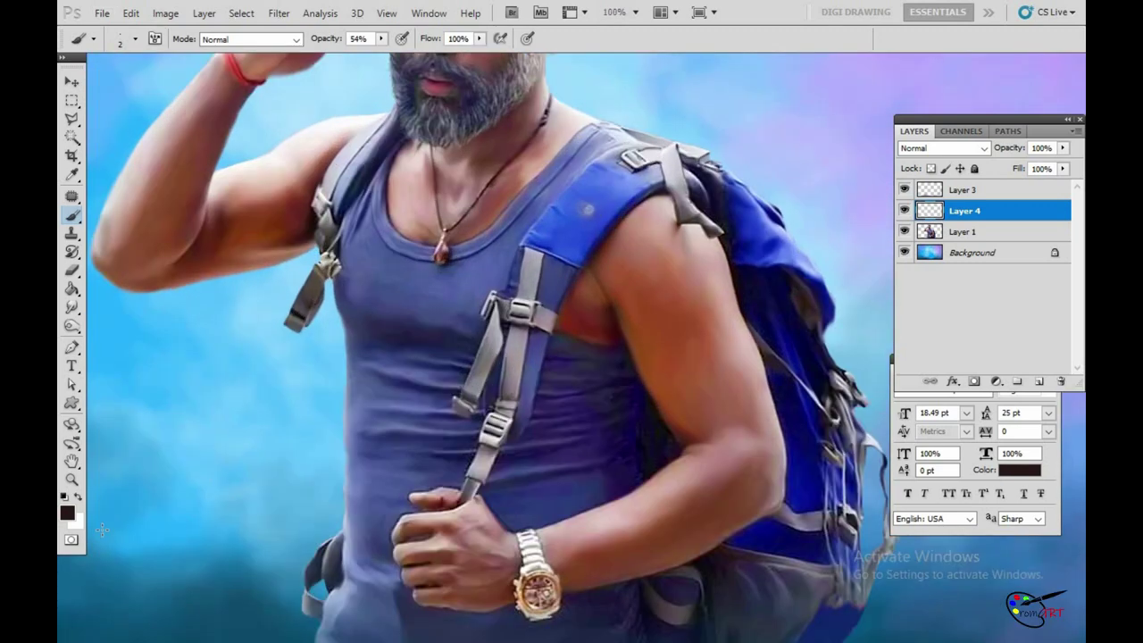
click(76, 520)
click(1031, 311)
click(67, 511)
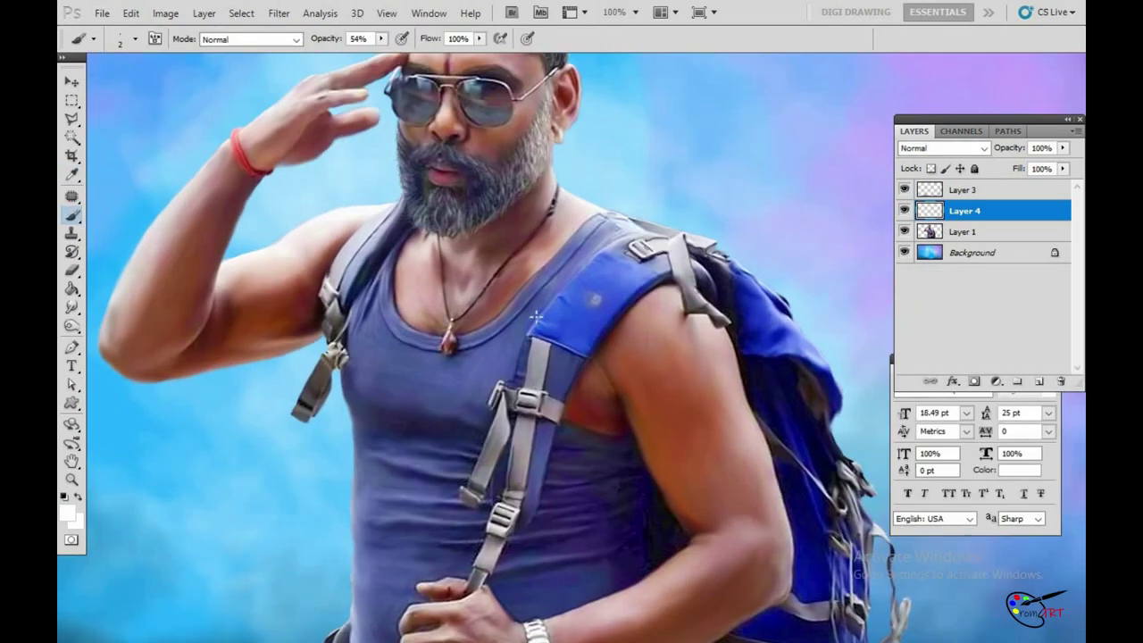
Step: Set brush opacity to 44%, then 27%, while framing the shoulder and head
scroll(605, 239, up, 2)
drag(605, 239, 615, 257)
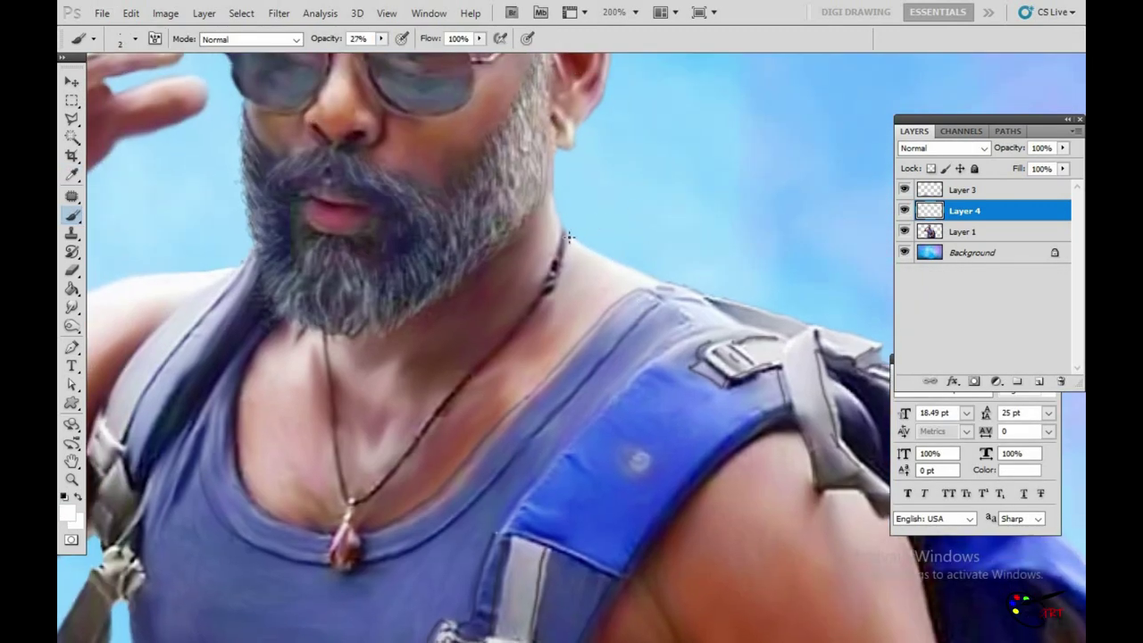
drag(383, 44, 395, 53)
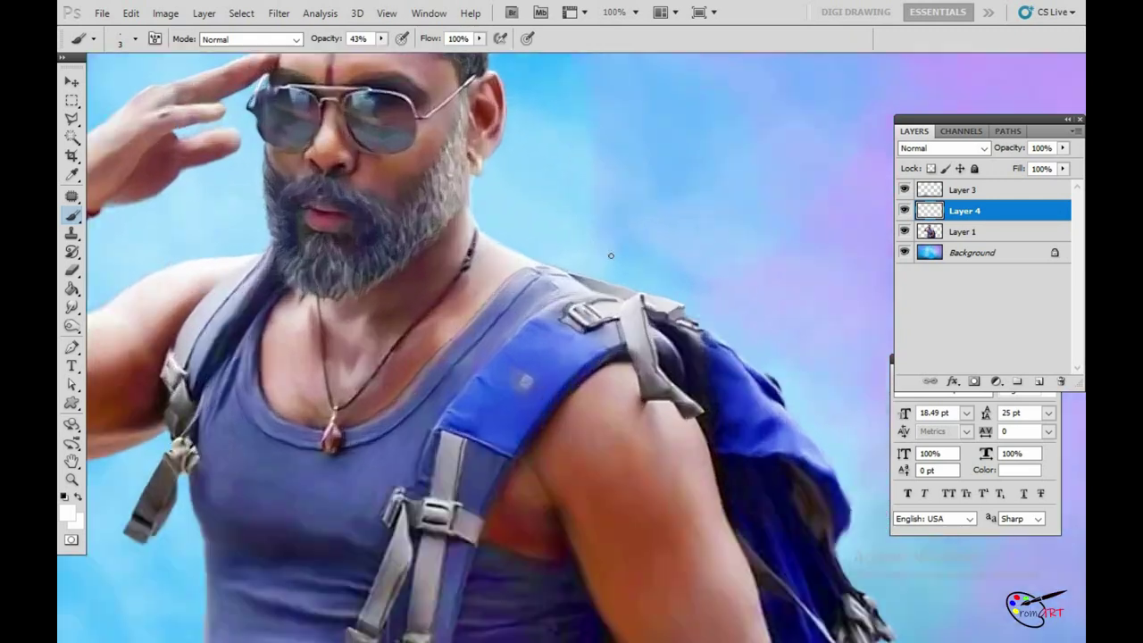
drag(381, 38, 391, 54)
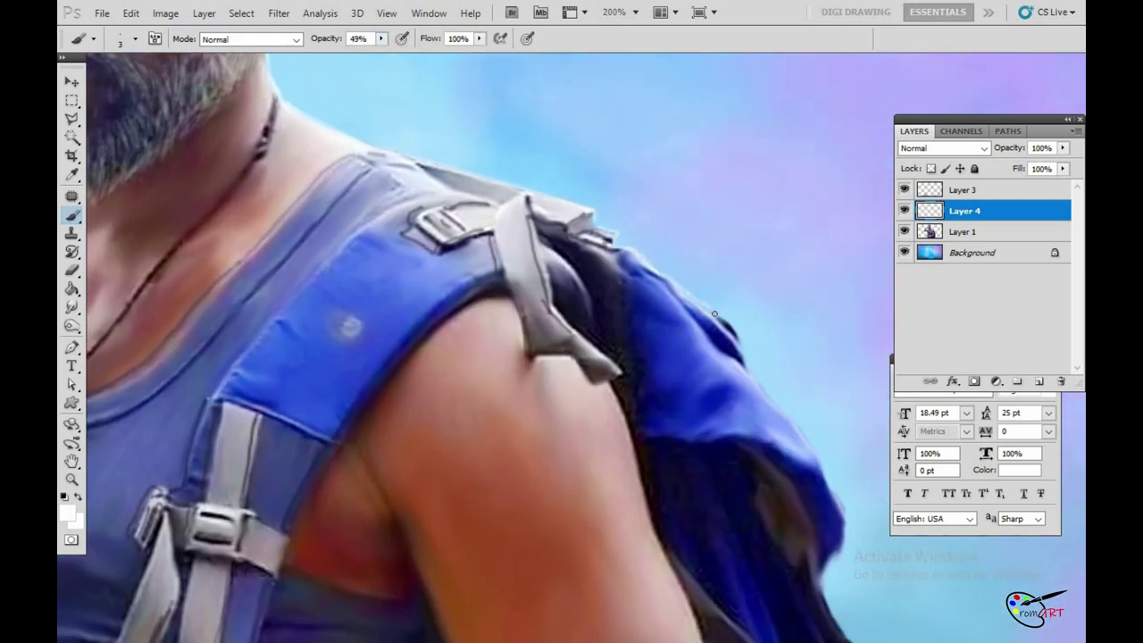
drag(715, 315, 543, 164)
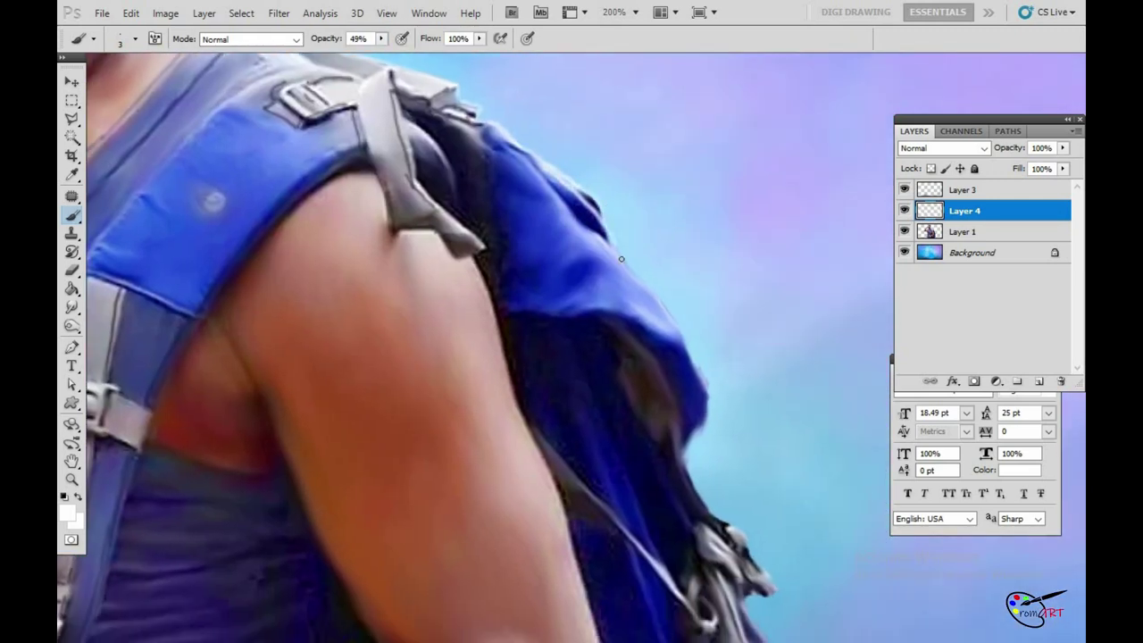
drag(614, 245, 547, 406)
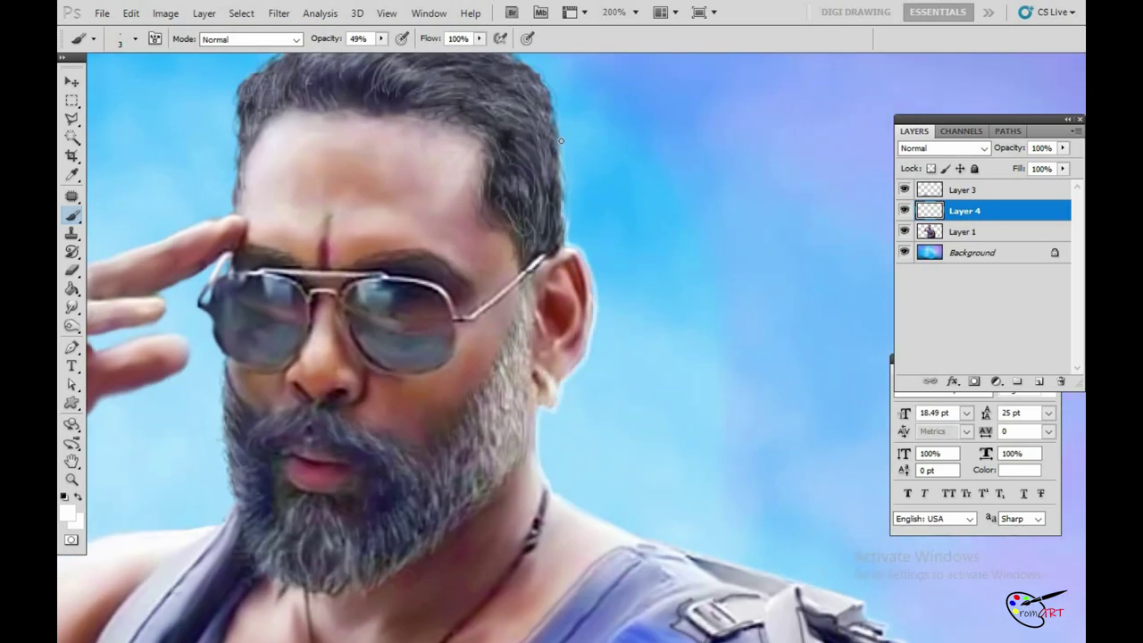
mouse_move(561, 159)
mouse_down()
mouse_move(575, 182)
mouse_move(522, 99)
mouse_move(480, 77)
mouse_move(428, 69)
mouse_move(323, 90)
mouse_up()
key(2)
key(7)
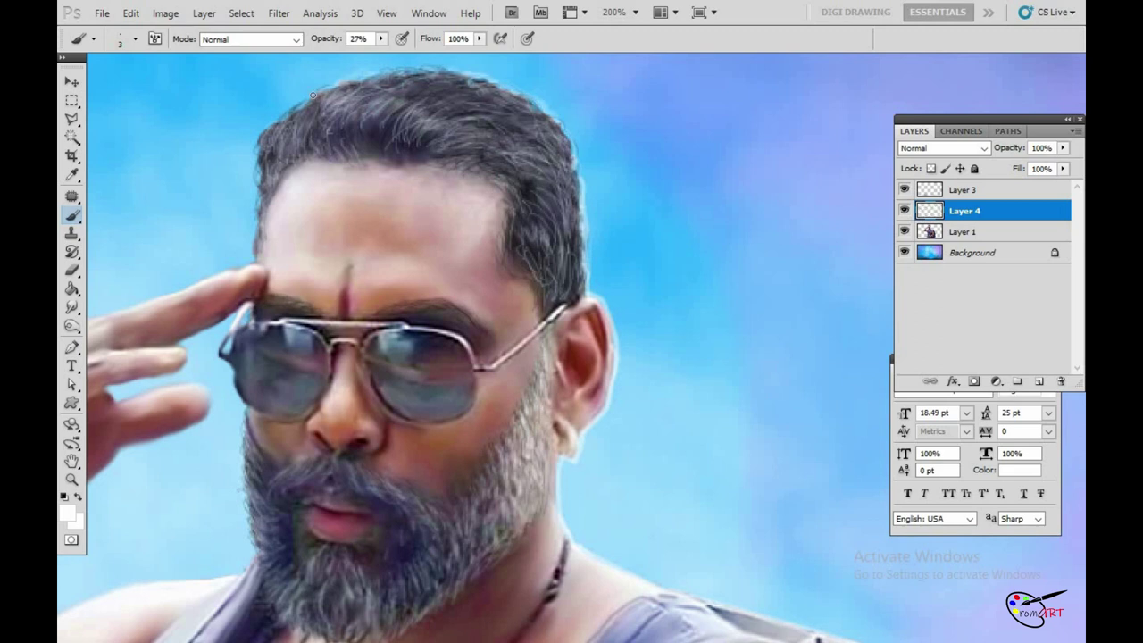
Step: Paint light highlights along the shoulder top and upper-arm contour at 52% opacity
drag(259, 171, 294, 194)
mouse_move(373, 215)
mouse_down()
mouse_move(288, 274)
mouse_move(370, 202)
mouse_up()
key(5)
key(2)
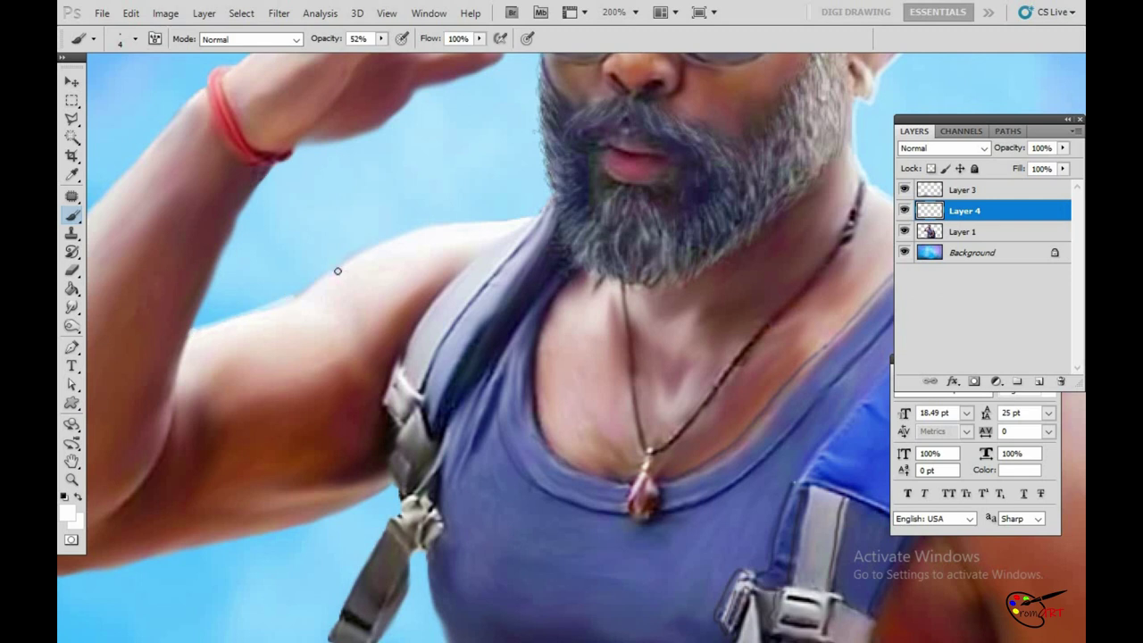
drag(478, 215, 529, 215)
drag(190, 332, 266, 310)
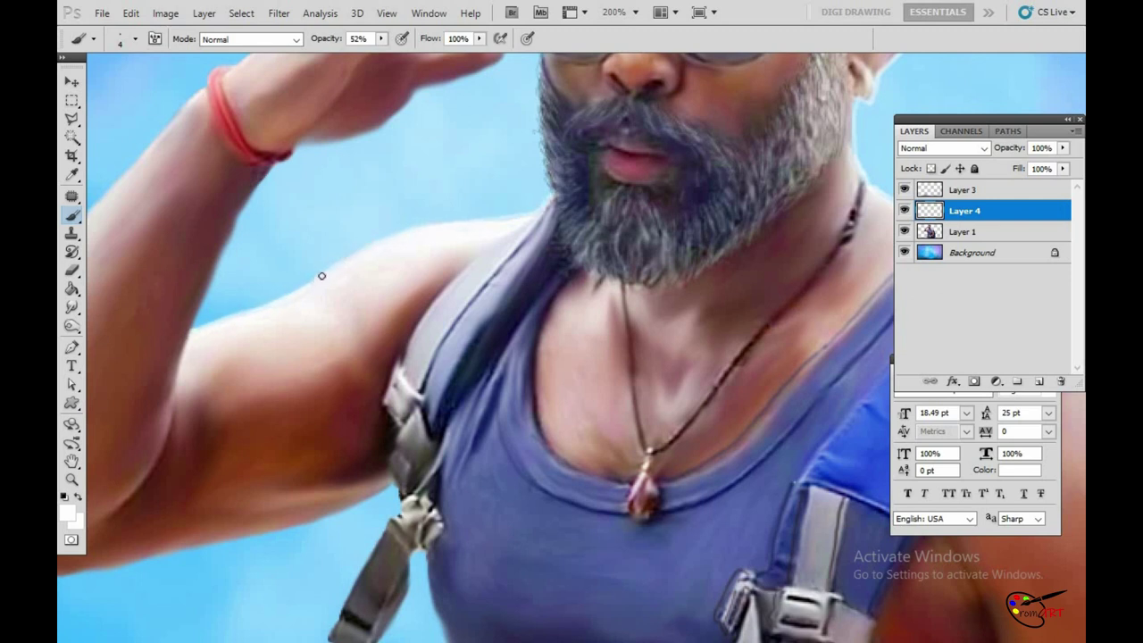
mouse_move(320, 277)
mouse_down()
mouse_move(444, 221)
mouse_move(536, 211)
mouse_up()
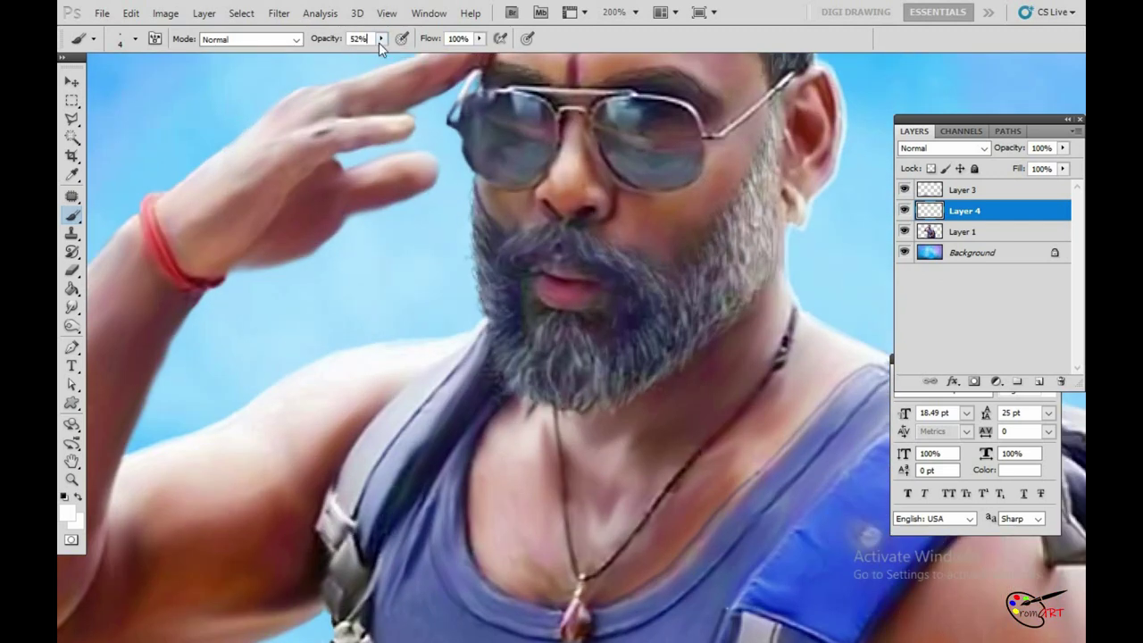
drag(380, 38, 355, 53)
Step: Set brush opacity to 13% and zoom in on the saluting hand
drag(380, 39, 390, 59)
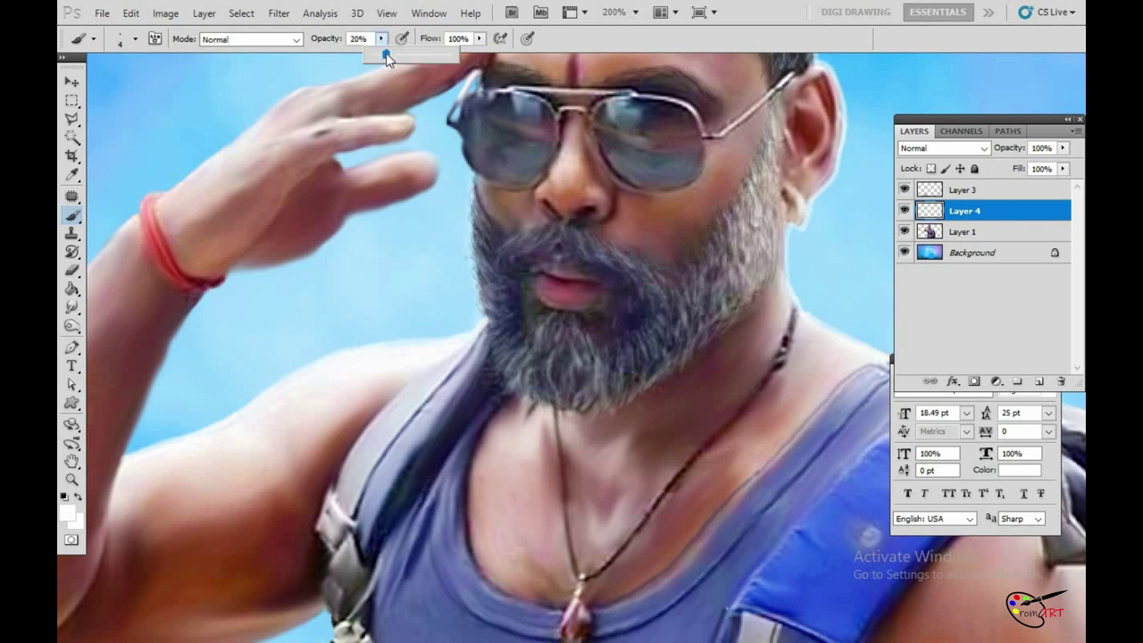
drag(426, 335, 453, 277)
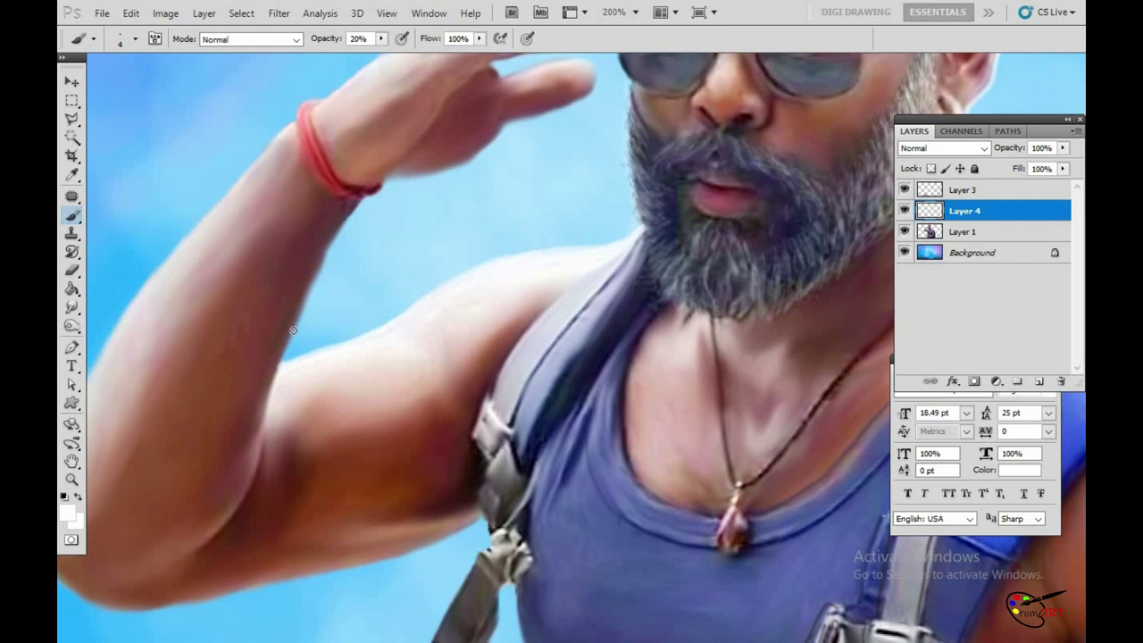
drag(408, 176, 446, 210)
key(1)
key(3)
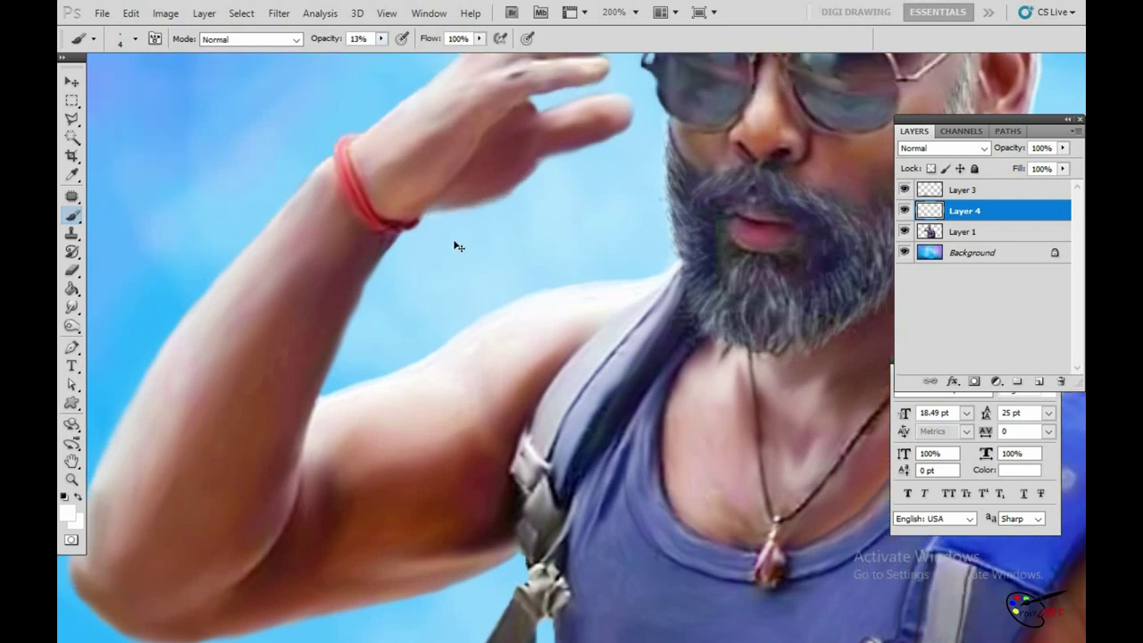
click(381, 38)
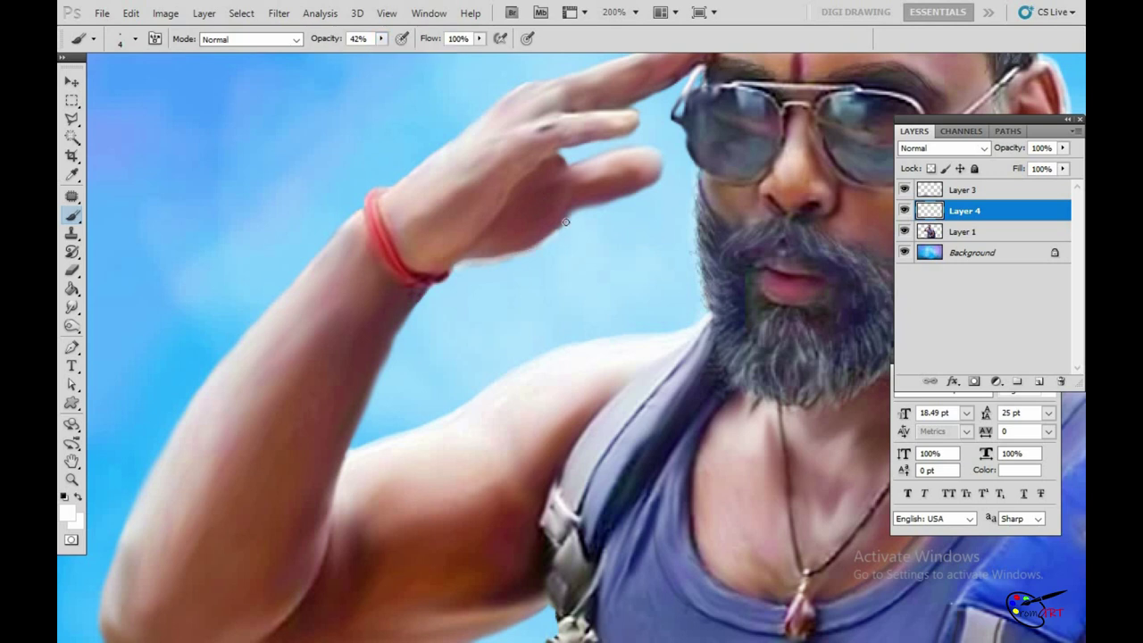
key(ctrl+0)
key(ctrl+1)
click(547, 262)
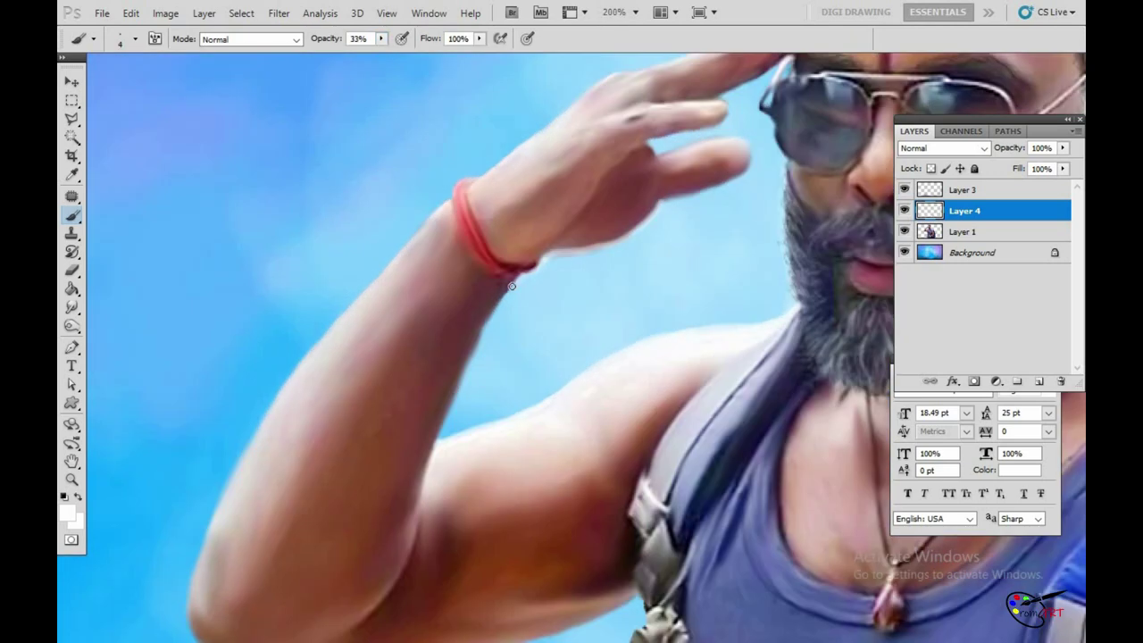
Step: Brighten the edges of the middle and index fingers and the index fingertip
drag(600, 253, 676, 201)
drag(572, 195, 644, 180)
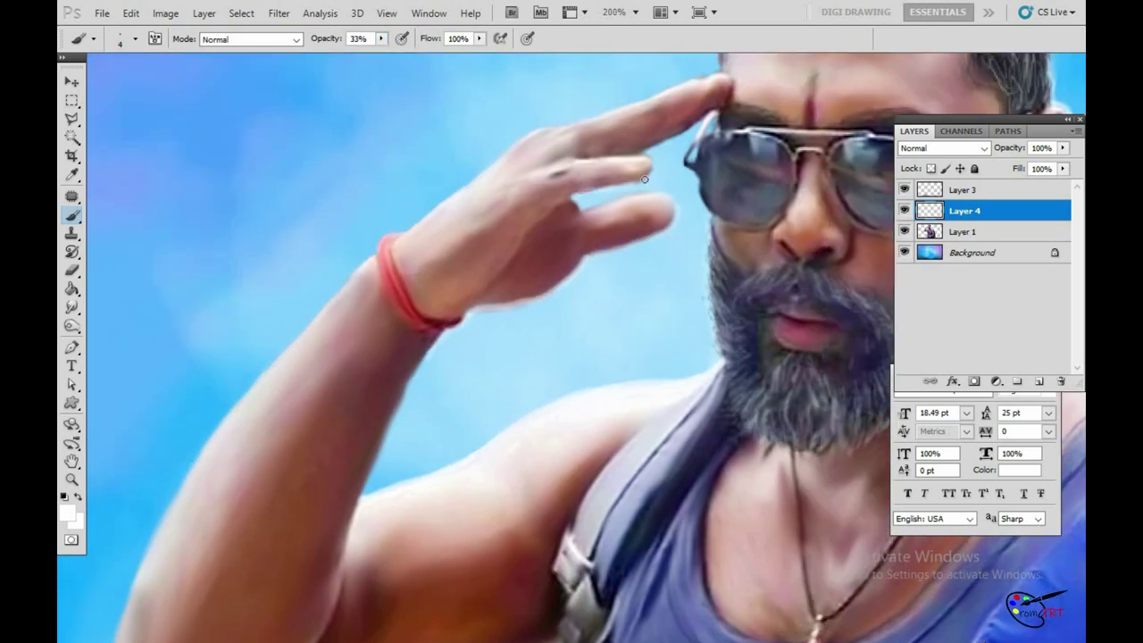
drag(677, 132, 613, 166)
key(ctrl+minus)
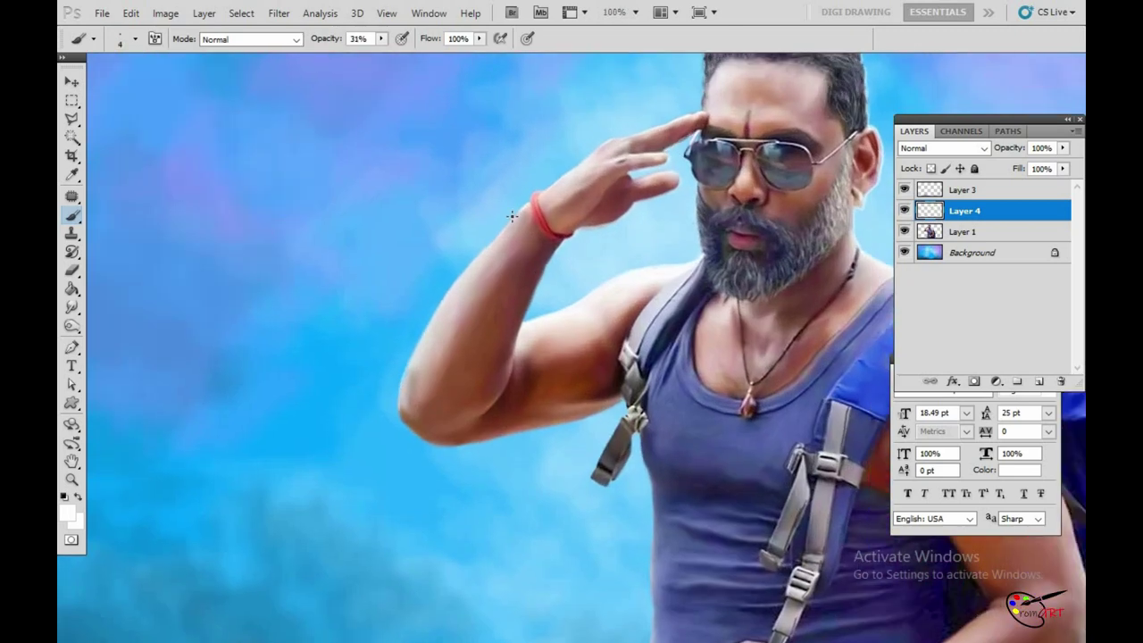
scroll(458, 301, down, 1)
scroll(480, 268, up, 2)
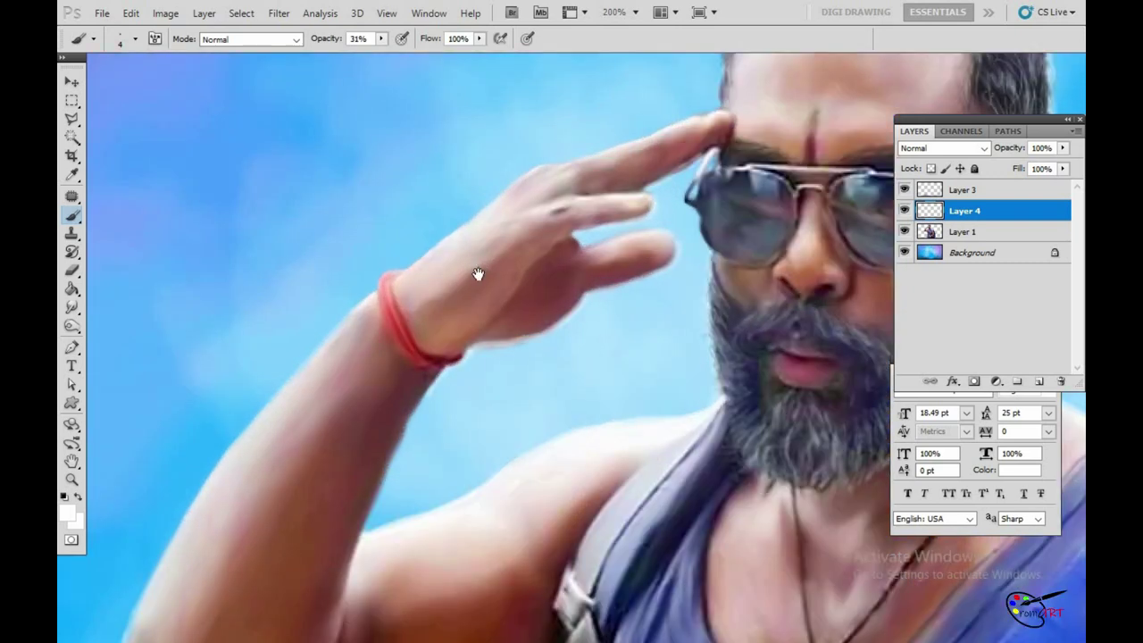
scroll(497, 296, down, 2)
scroll(494, 288, up, 1)
scroll(409, 318, up, 1)
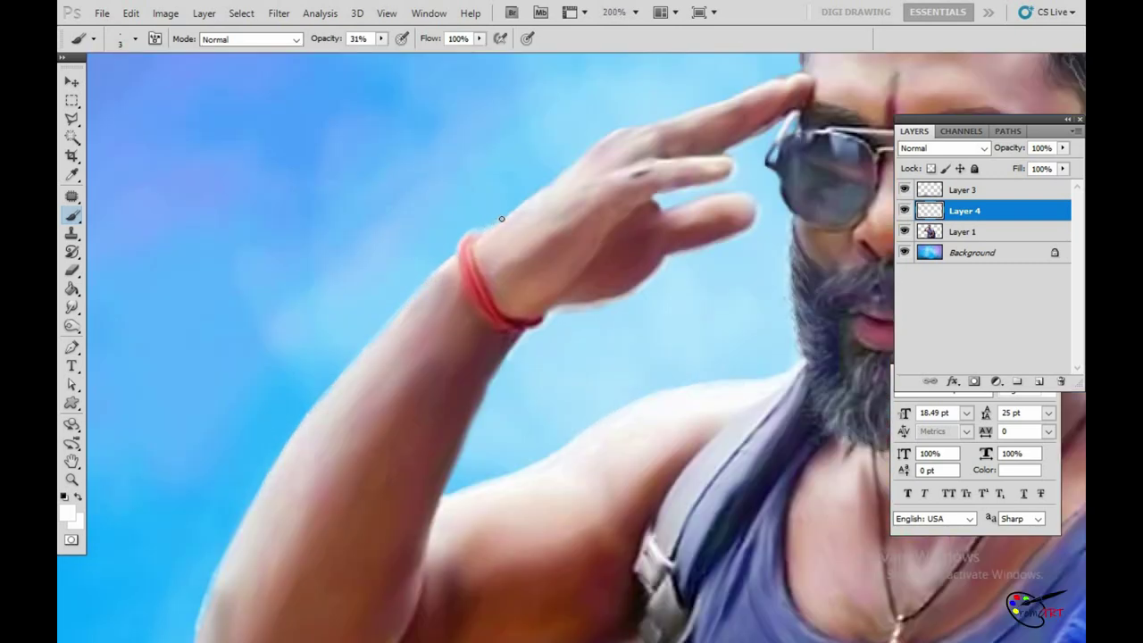
Step: Set brush opacity to 31% and pan over the upper arm, hand and wristband
key(3)
key(1)
drag(408, 289, 507, 69)
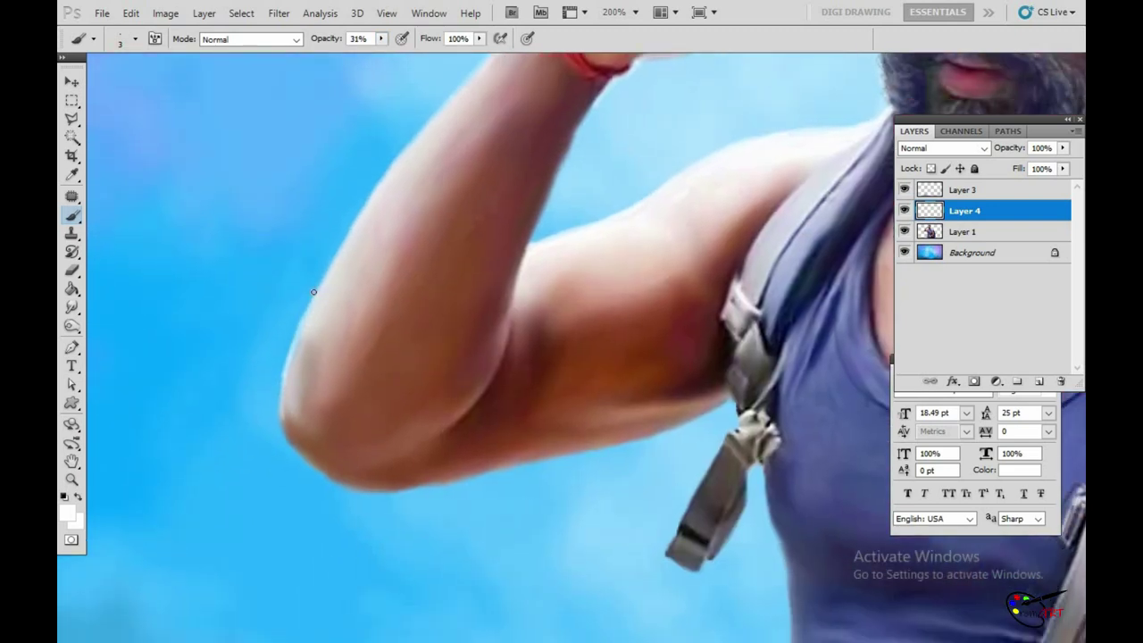
drag(437, 114, 366, 215)
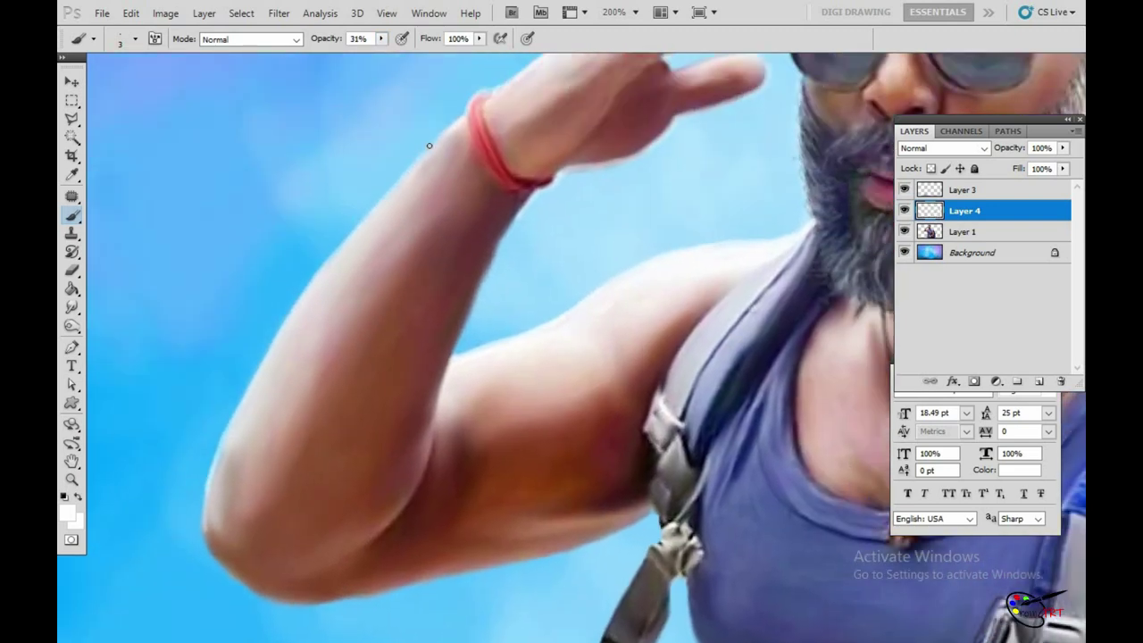
key(ctrl+0)
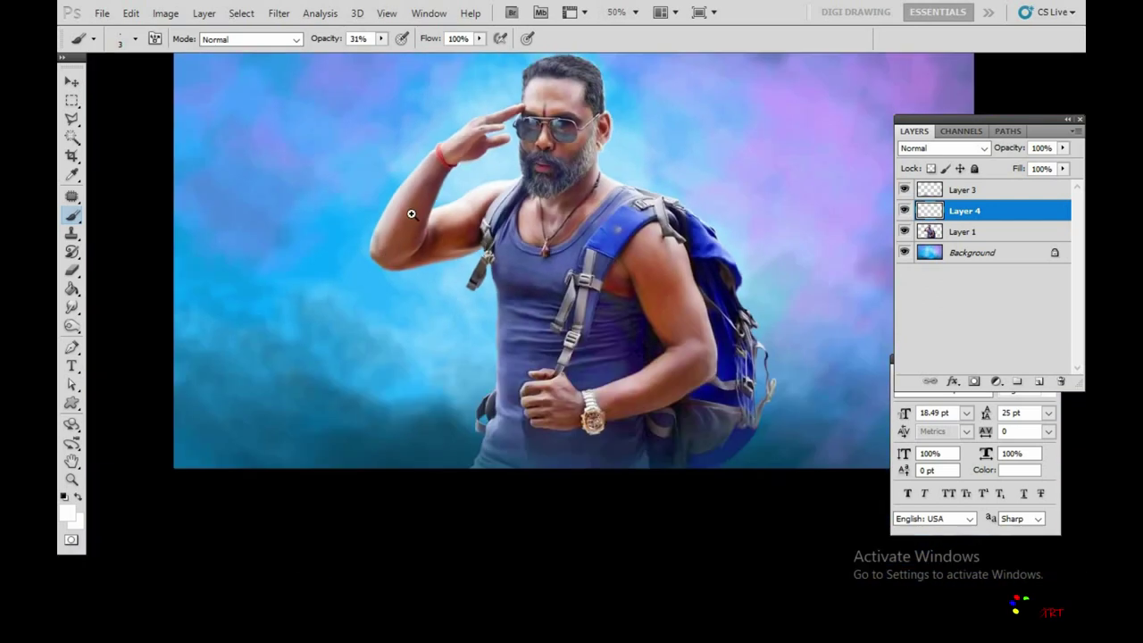
Step: Set the brush to 47% opacity and enlarge it to size 3
scroll(486, 181, up, 6)
key(4)
key(7)
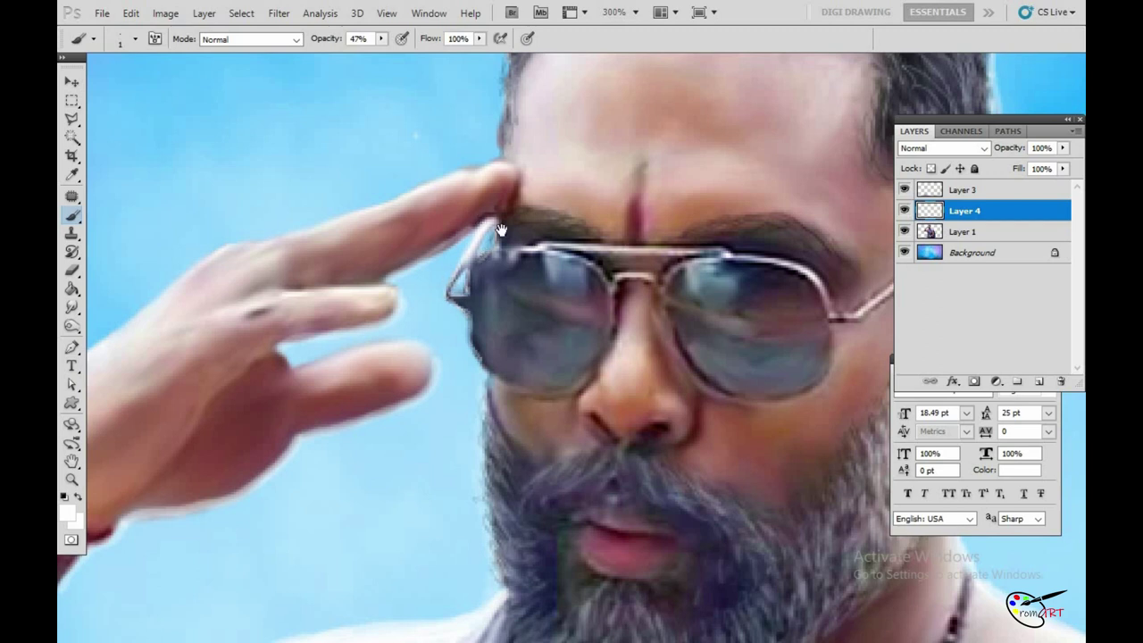
scroll(501, 230, down, 1)
key(bracketright)
key(bracketright)
scroll(504, 201, down, 2)
scroll(512, 198, up, 2)
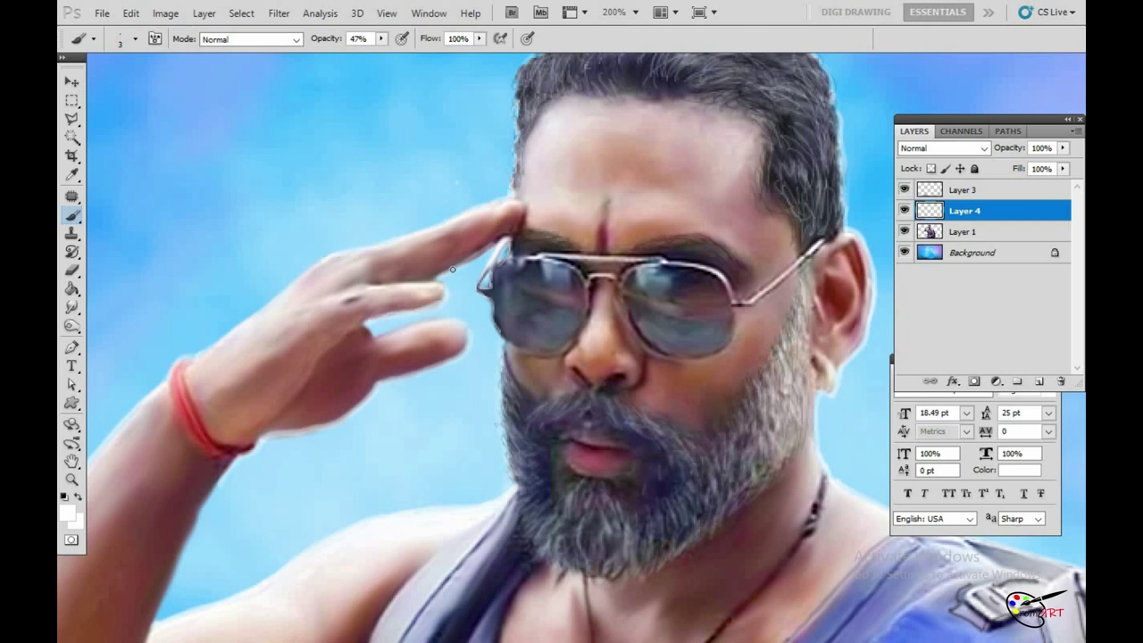
scroll(555, 224, down, 3)
scroll(613, 217, up, 2)
scroll(505, 253, up, 1)
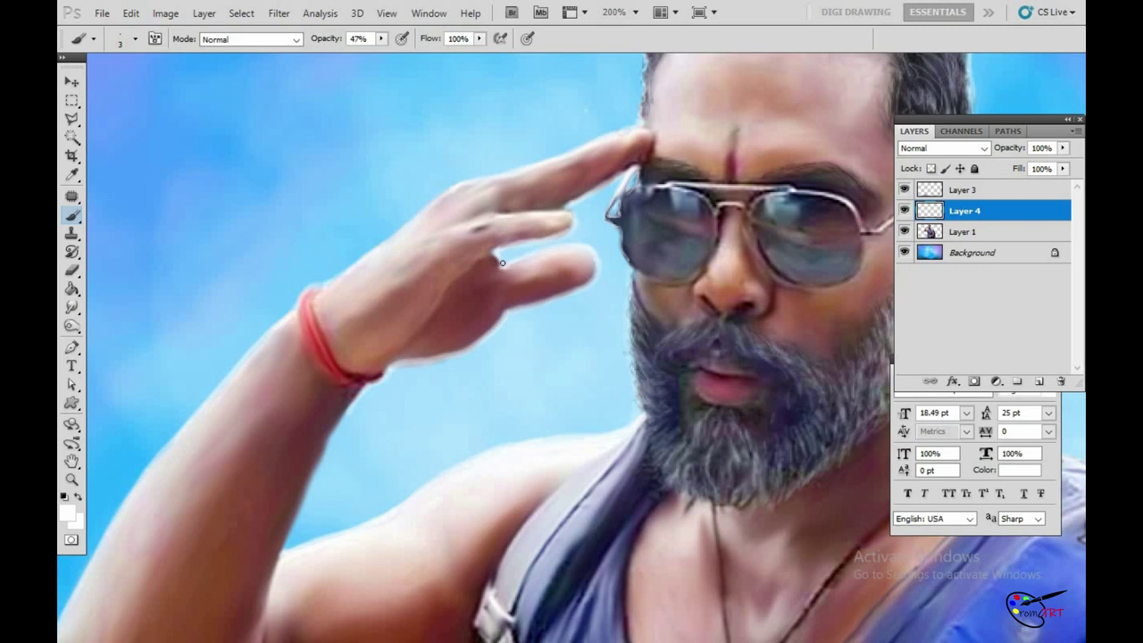
scroll(499, 258, down, 3)
scroll(688, 242, up, 3)
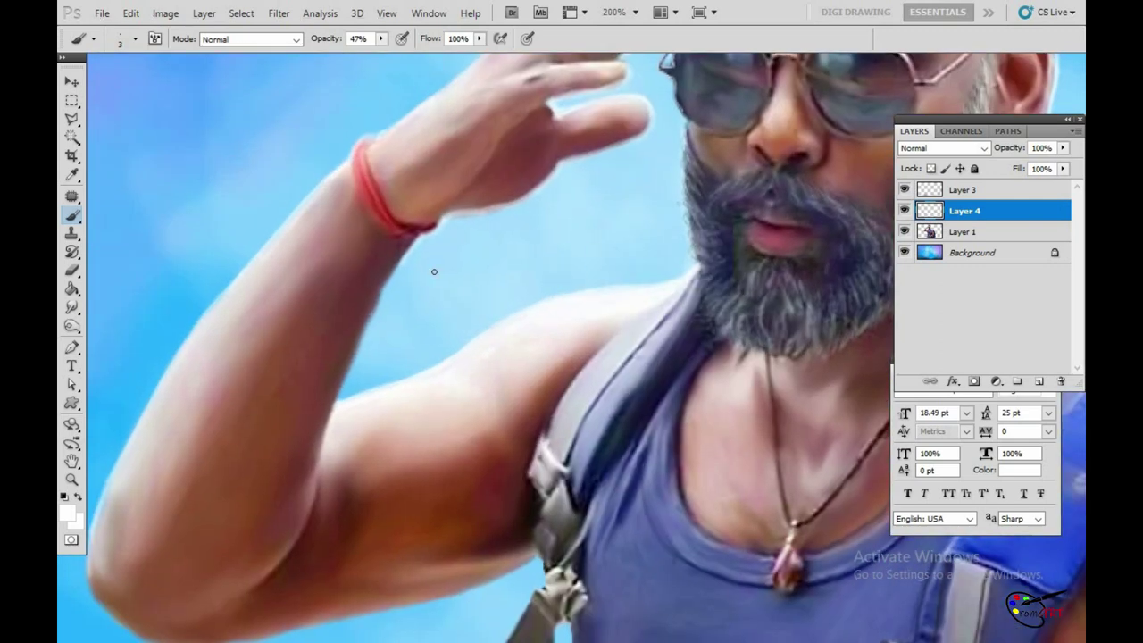
scroll(579, 252, down, 2)
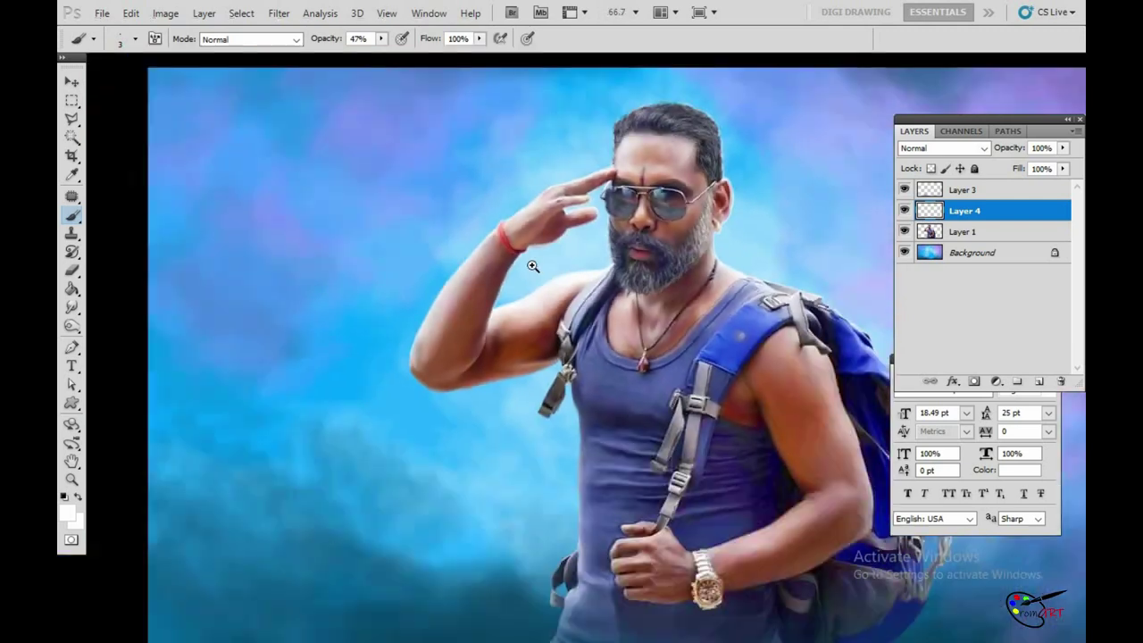
scroll(524, 263, up, 1)
Step: Paint a white rim highlight along the backpack edge and exit full-screen view
key(r)
scroll(531, 265, up, 1)
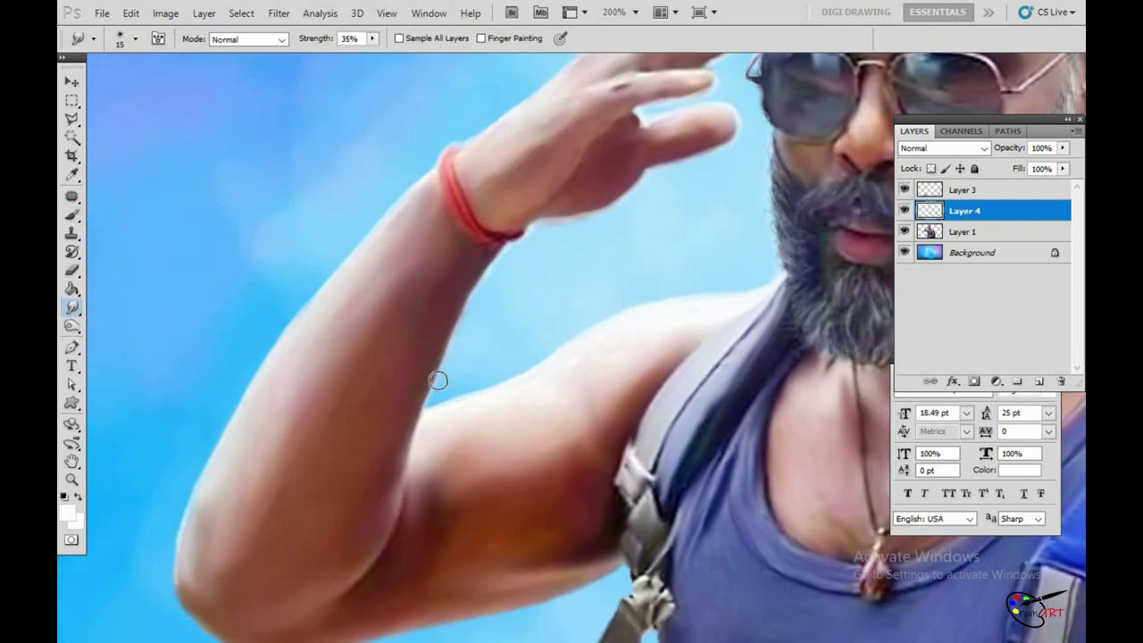
scroll(584, 286, down, 3)
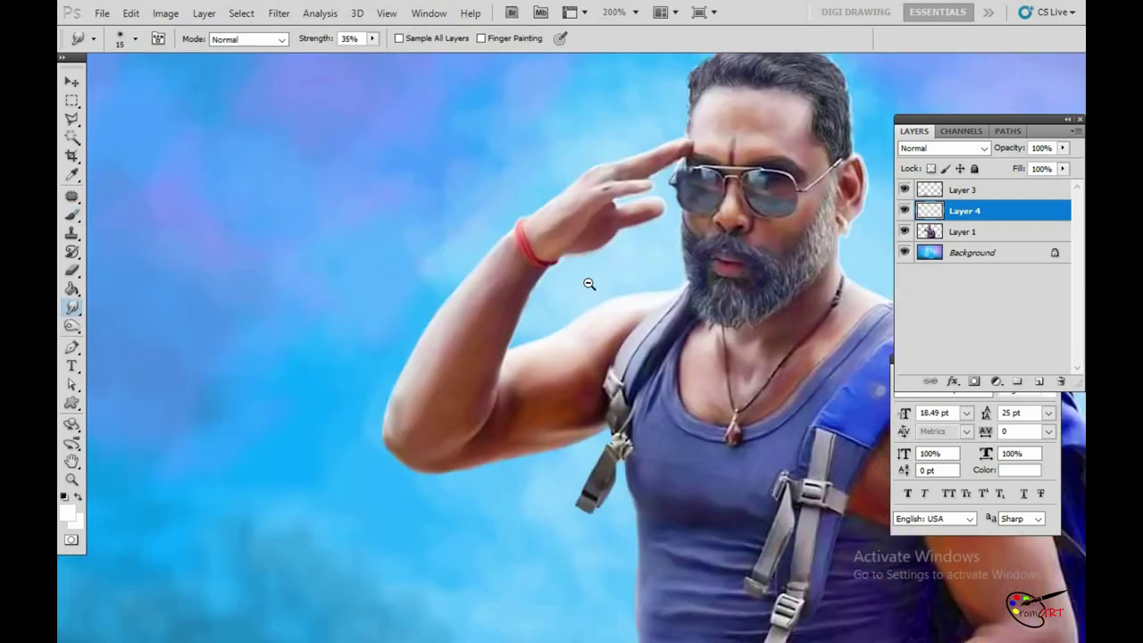
scroll(678, 228, up, 1)
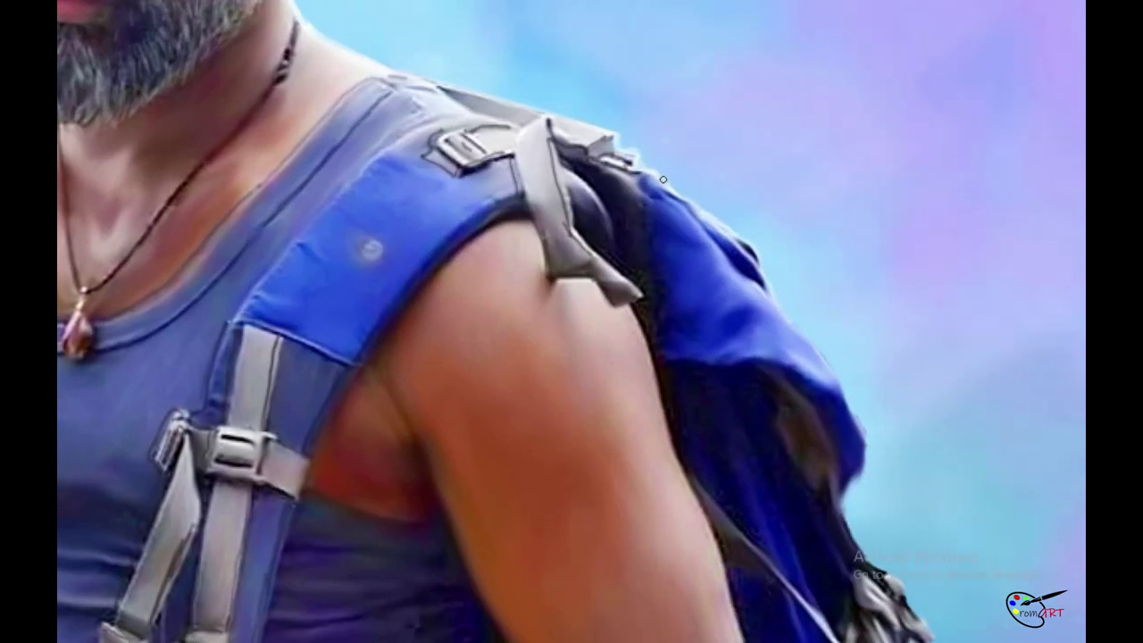
drag(697, 206, 778, 302)
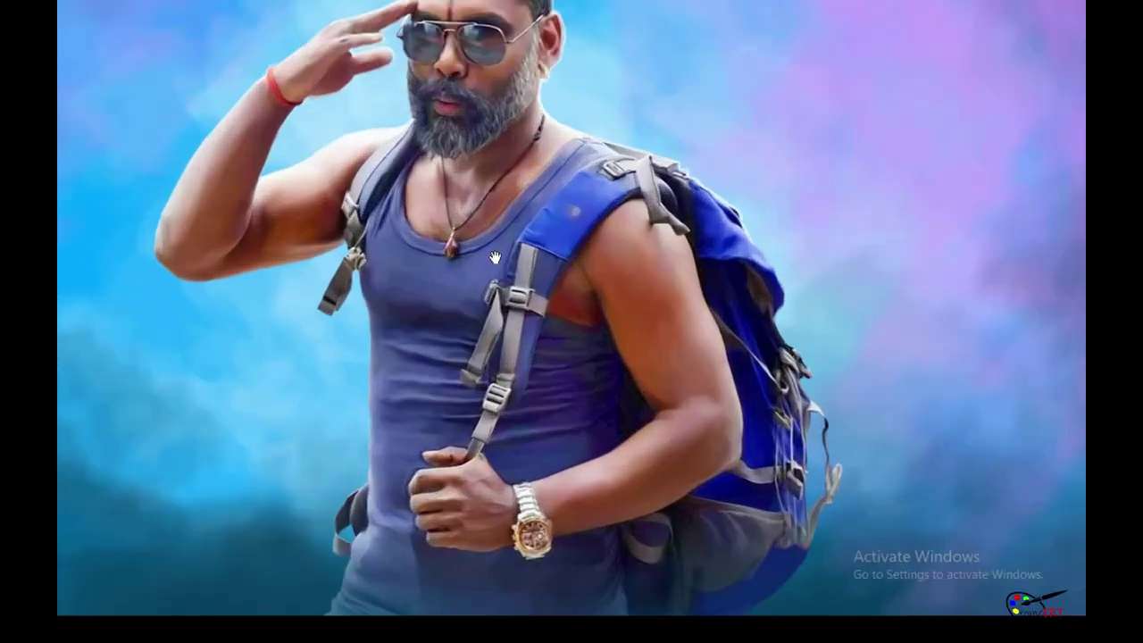
scroll(317, 330, up, 3)
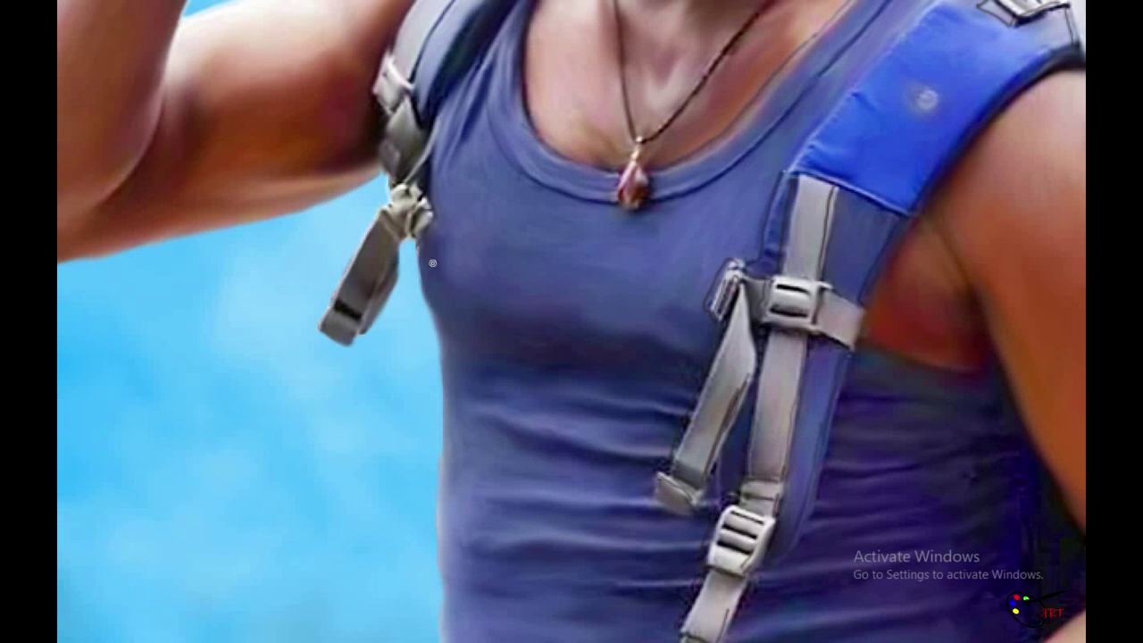
drag(461, 279, 434, 230)
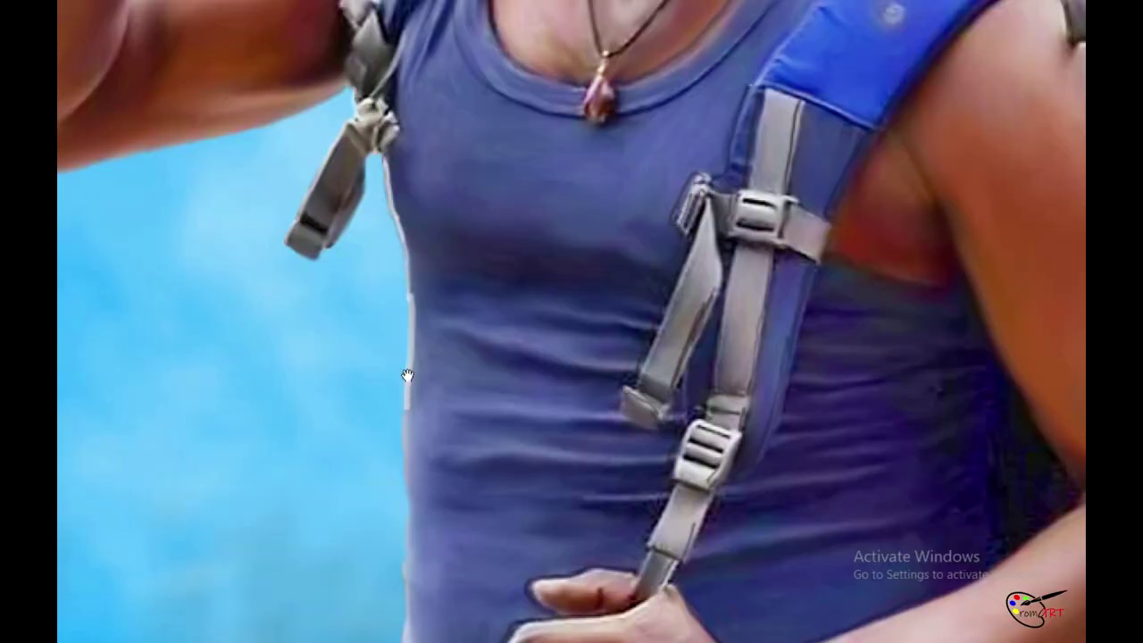
drag(403, 377, 381, 190)
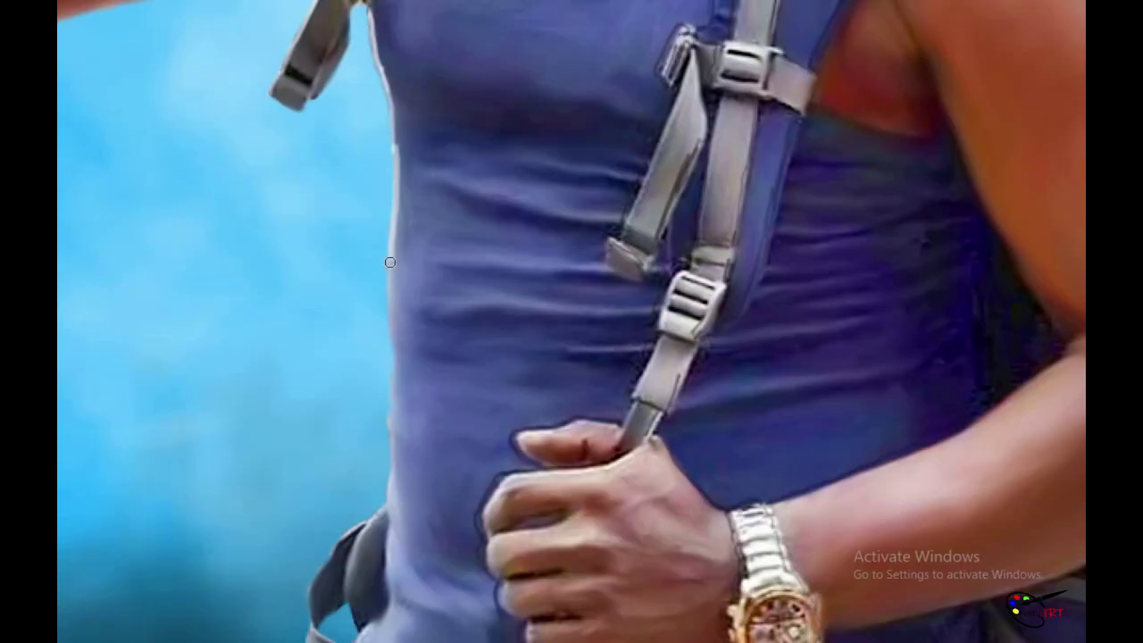
key(f)
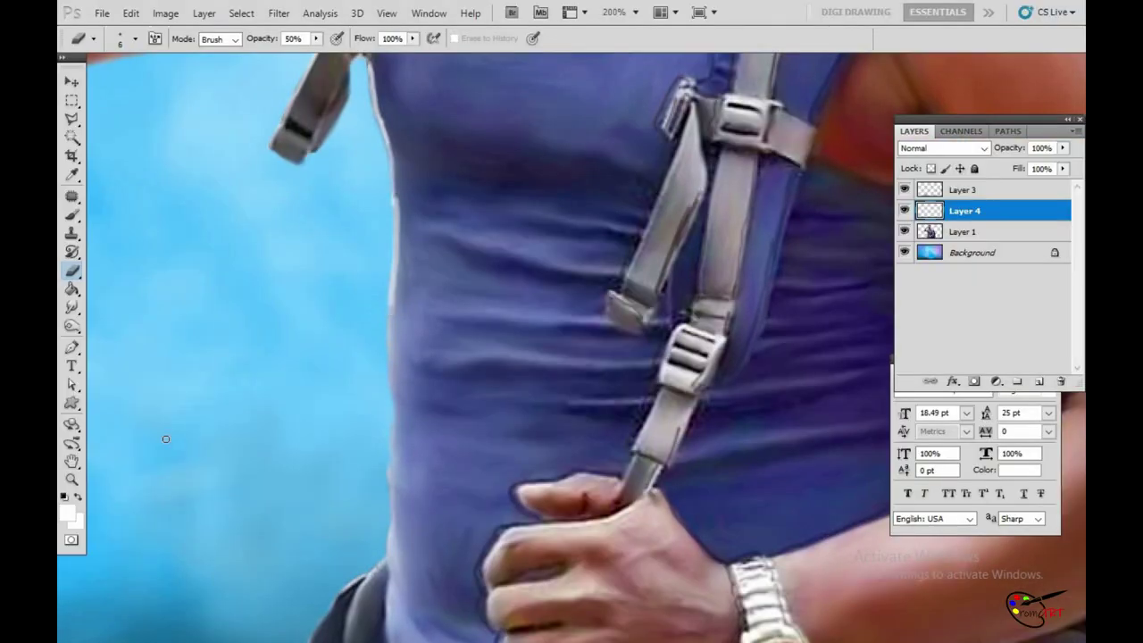
Step: Smudge the tank-top edges, then touch them up with a size-2 brush at 56% opacity
key(r)
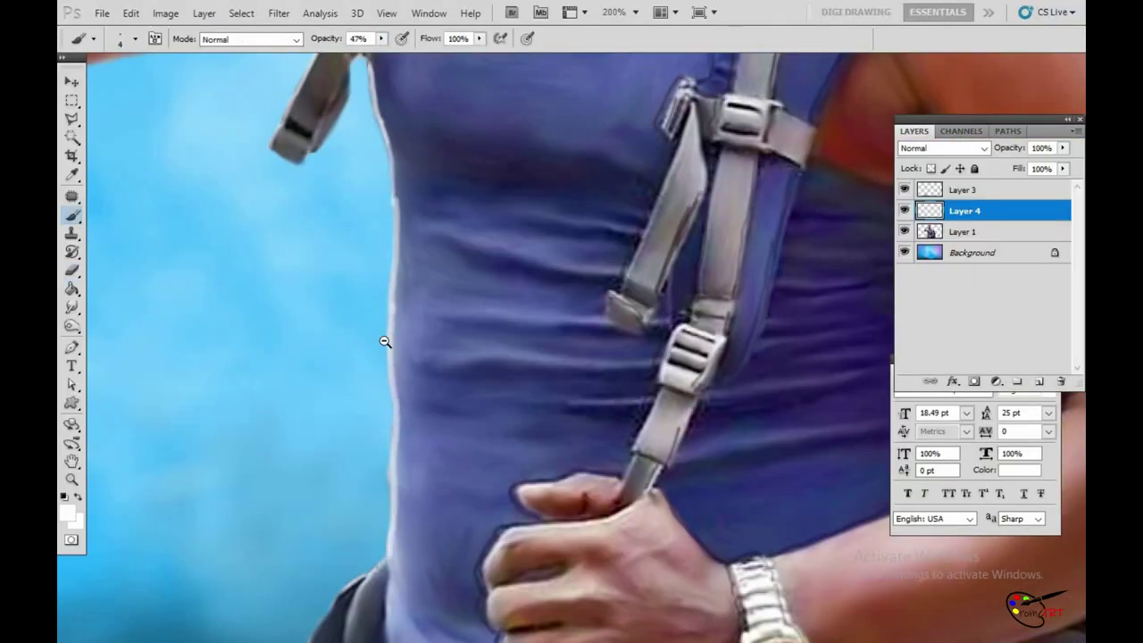
scroll(384, 342, down, 1)
scroll(402, 225, up, 1)
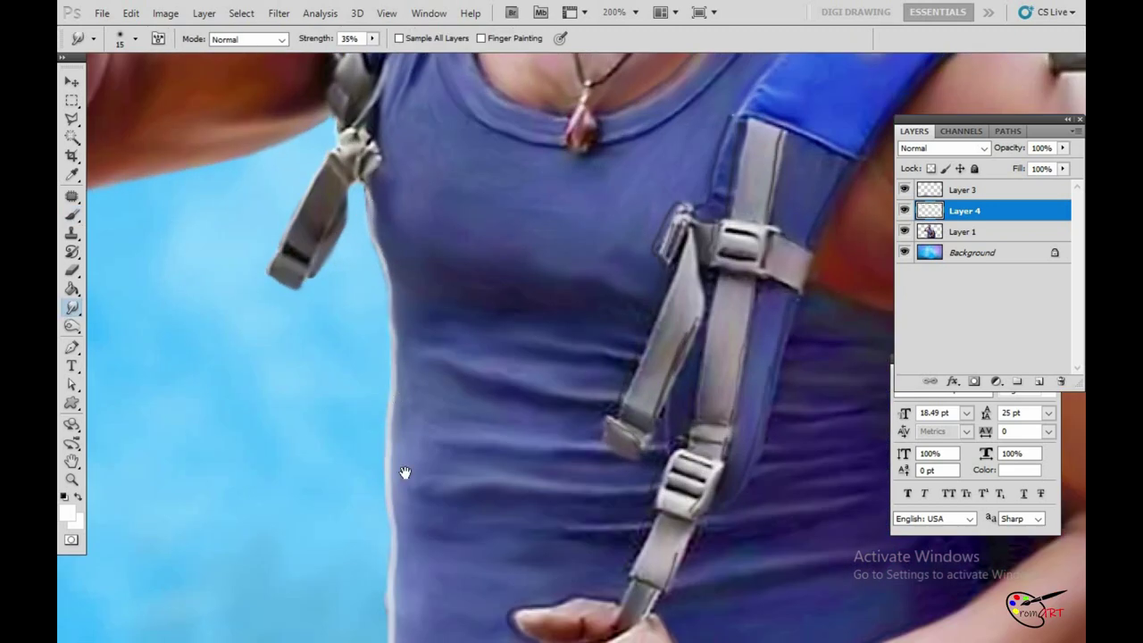
scroll(384, 496, down, 2)
scroll(408, 276, down, 1)
scroll(454, 247, up, 1)
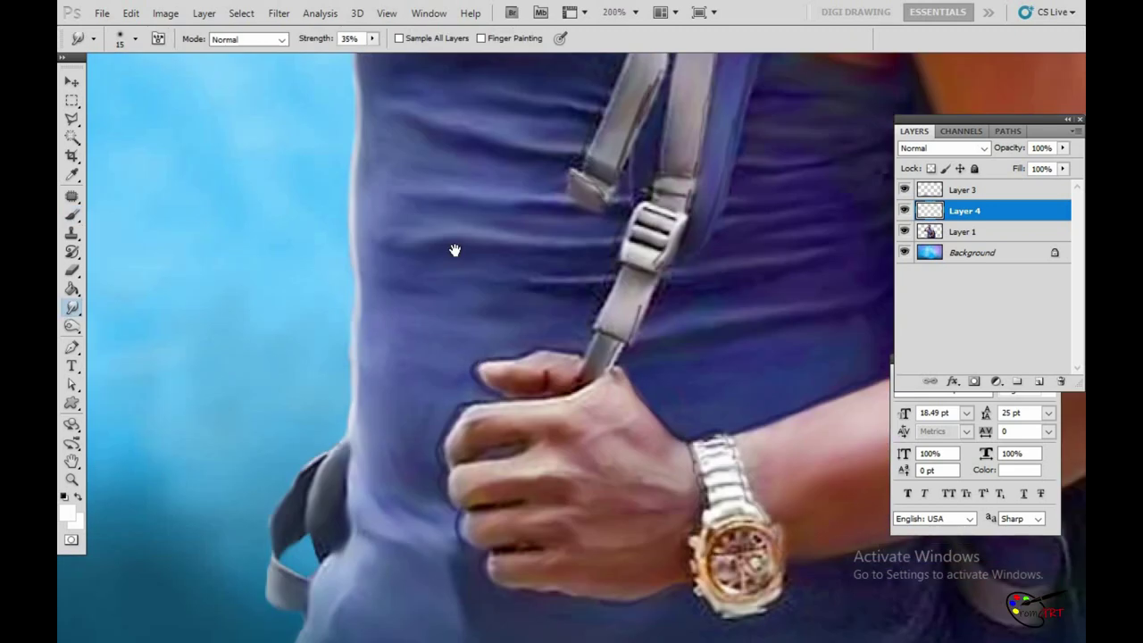
scroll(455, 247, down, 2)
key(b)
key(bracketleft)
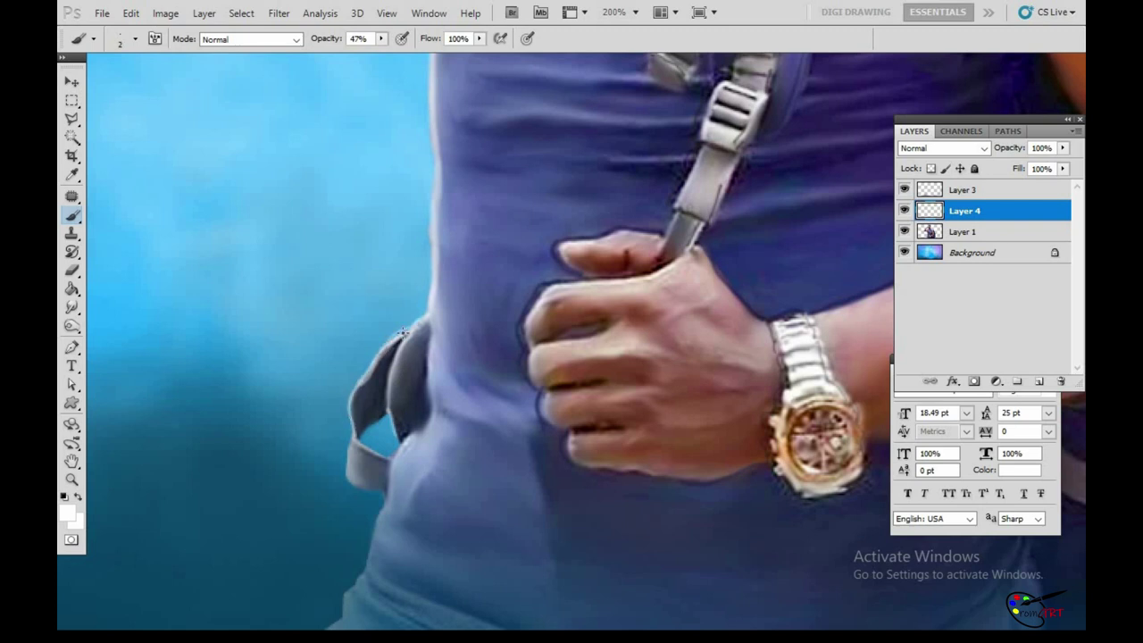
key(5)
key(6)
Step: Erase stray paint with a size-8 eraser at 17%, then merge Layer 4 into Layer 1
scroll(378, 409, down, 1)
scroll(446, 324, down, 1)
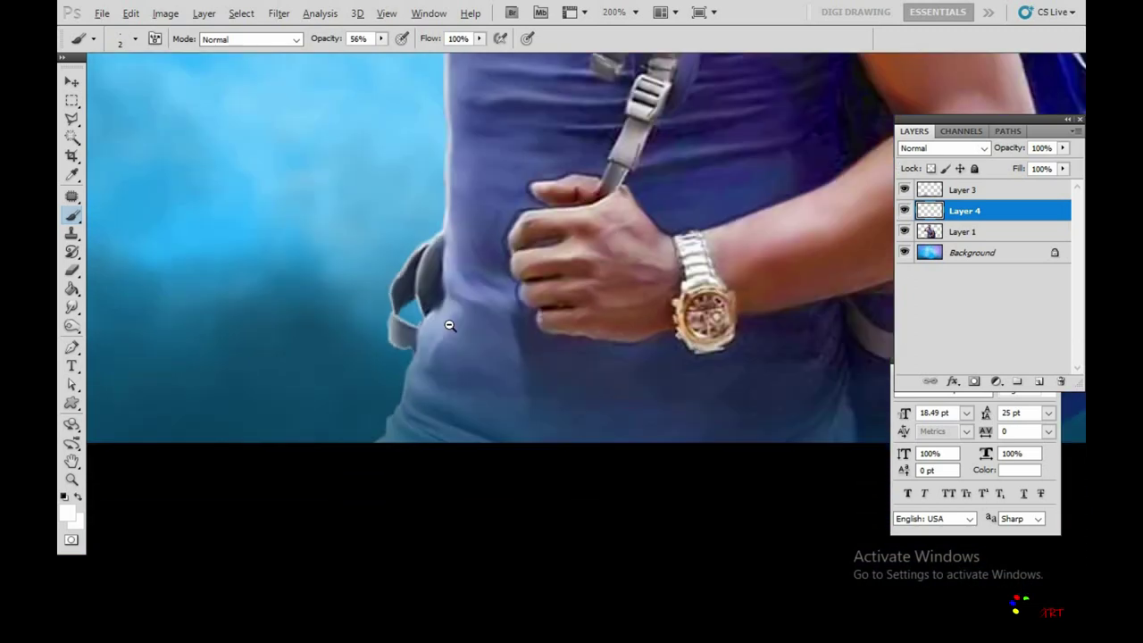
scroll(648, 293, down, 1)
scroll(648, 293, up, 1)
key(e)
drag(290, 58, 292, 58)
key(bracketright)
key(bracketright)
scroll(479, 324, down, 1)
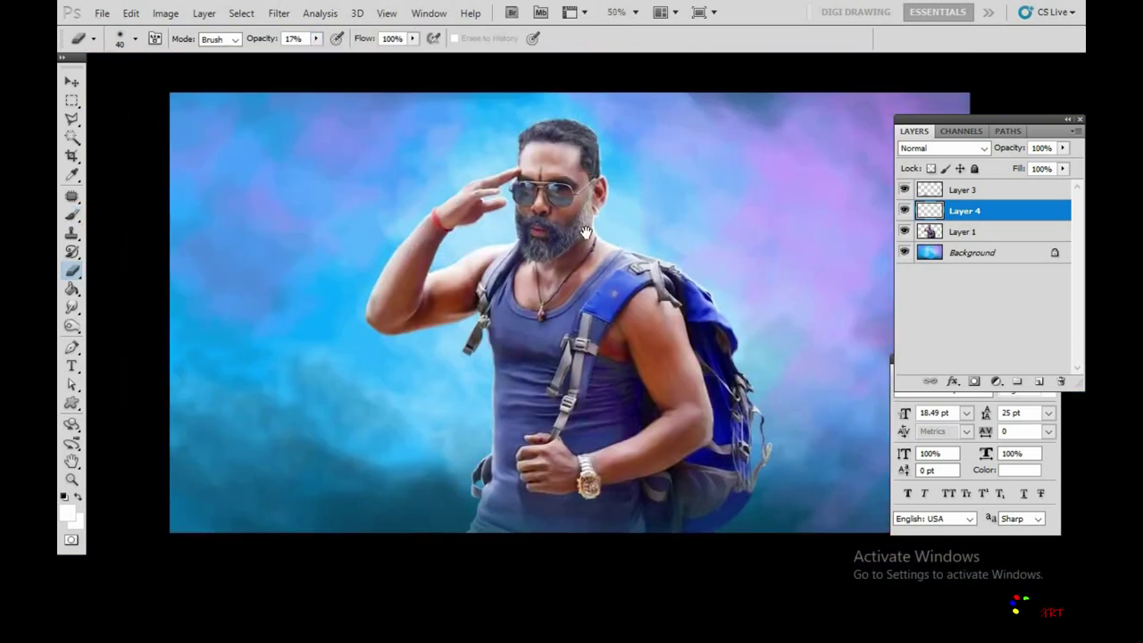
key(ctrl+e)
click(904, 211)
Step: Add a new layer and paint the right lens bright blue with an Overlay brush
click(904, 211)
click(250, 278)
key(bracketleft)
key(bracketleft)
key(bracketleft)
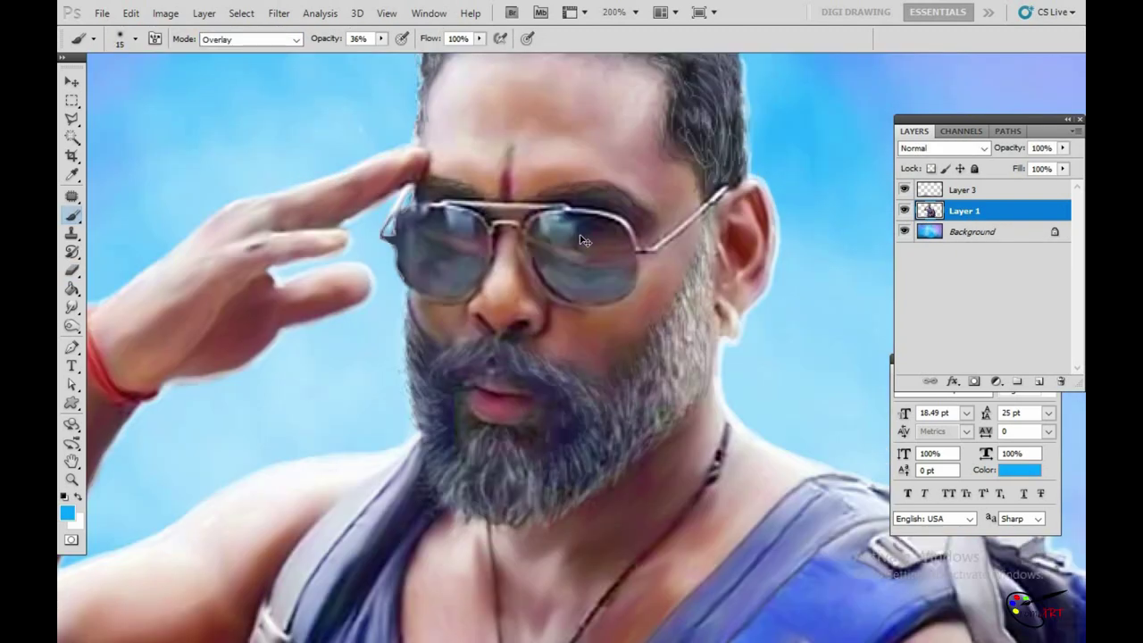
key(ctrl+shift+n)
key(Return)
mouse_move(567, 241)
mouse_down()
mouse_move(589, 222)
mouse_move(562, 258)
mouse_move(619, 251)
mouse_up()
key(bracketleft)
key(bracketleft)
mouse_move(557, 280)
mouse_down()
mouse_move(546, 266)
mouse_move(582, 242)
mouse_move(571, 228)
mouse_up()
Step: Change the lens layer's blend mode and bring the left lens into view
click(944, 148)
click(937, 357)
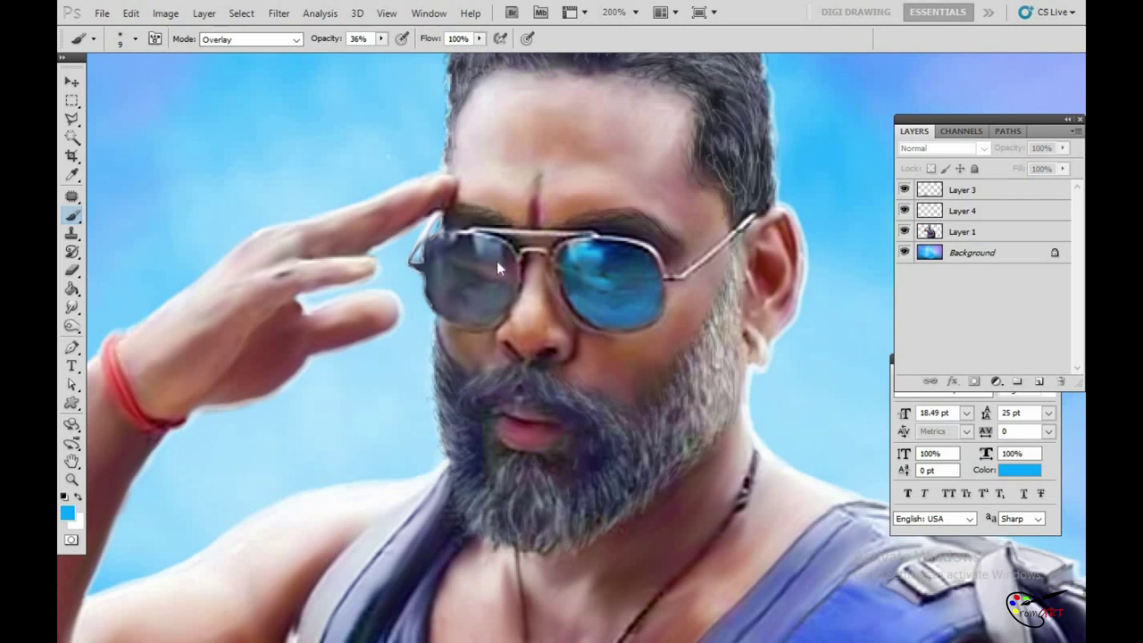
ctrl+click(497, 261)
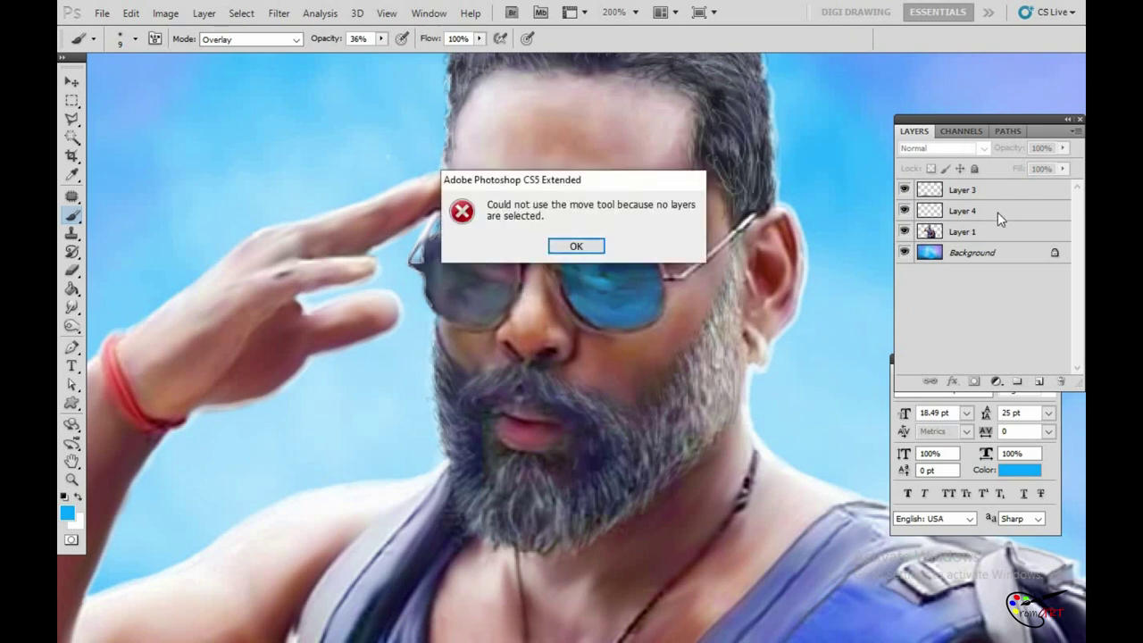
key(Return)
click(964, 212)
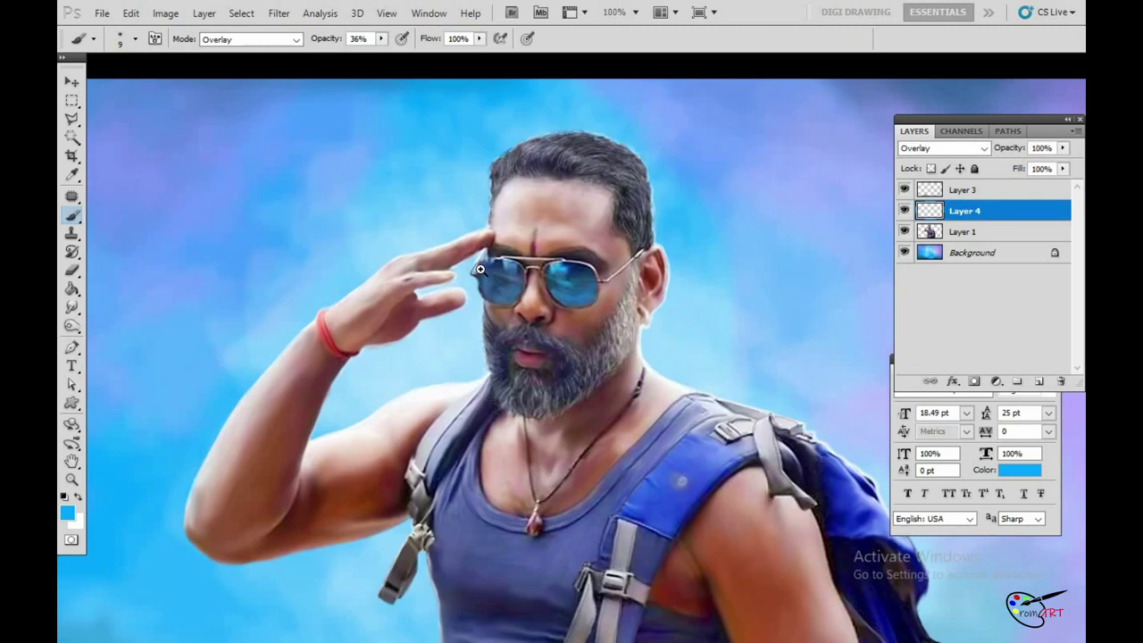
drag(476, 258, 550, 262)
Step: Paint white highlights across the right lens with a size-5 brush at 61% opacity
click(77, 522)
key(Return)
key(bracketleft)
key(bracketleft)
key(bracketleft)
drag(625, 273, 652, 262)
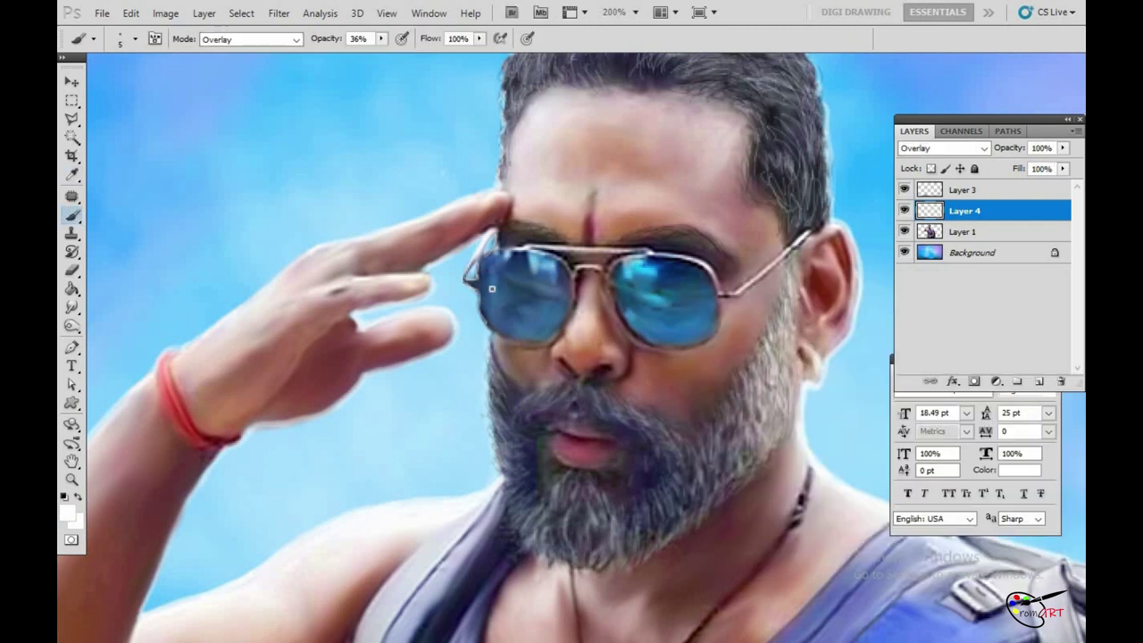
drag(388, 51, 405, 52)
drag(698, 277, 671, 289)
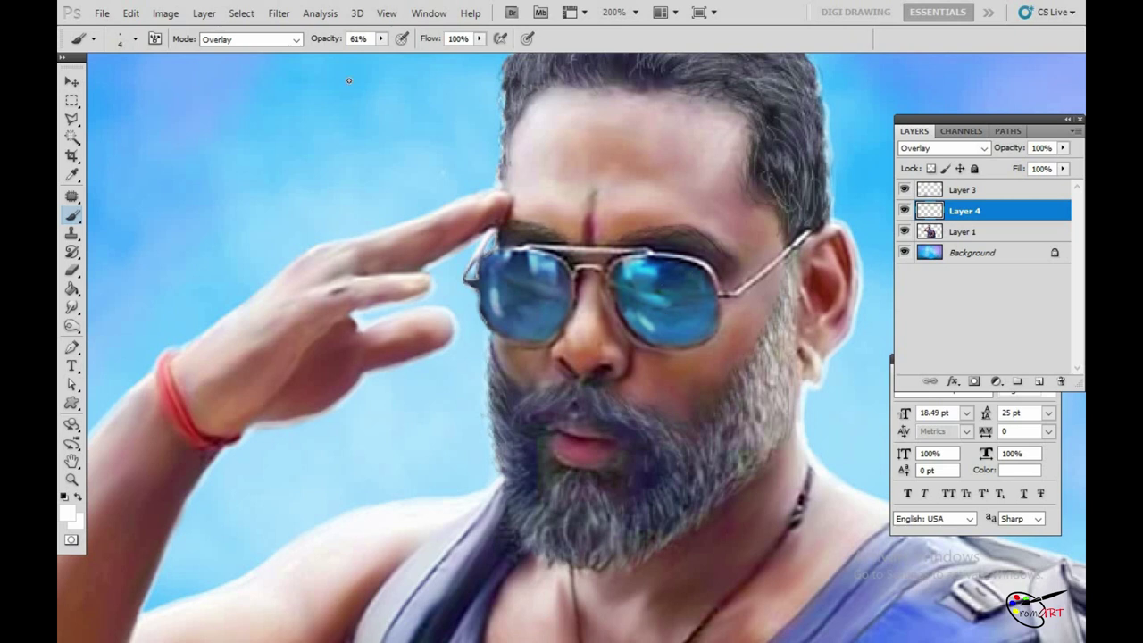
Step: Smudge the lens highlights and set Layer 5 to Overlay blend mode
click(71, 307)
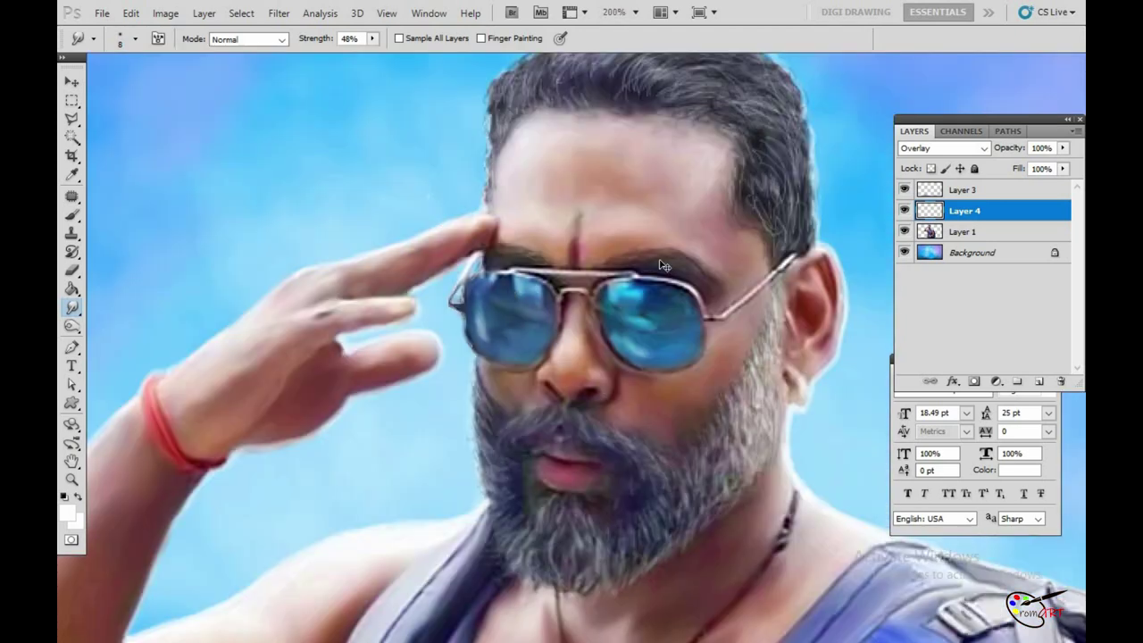
key(b)
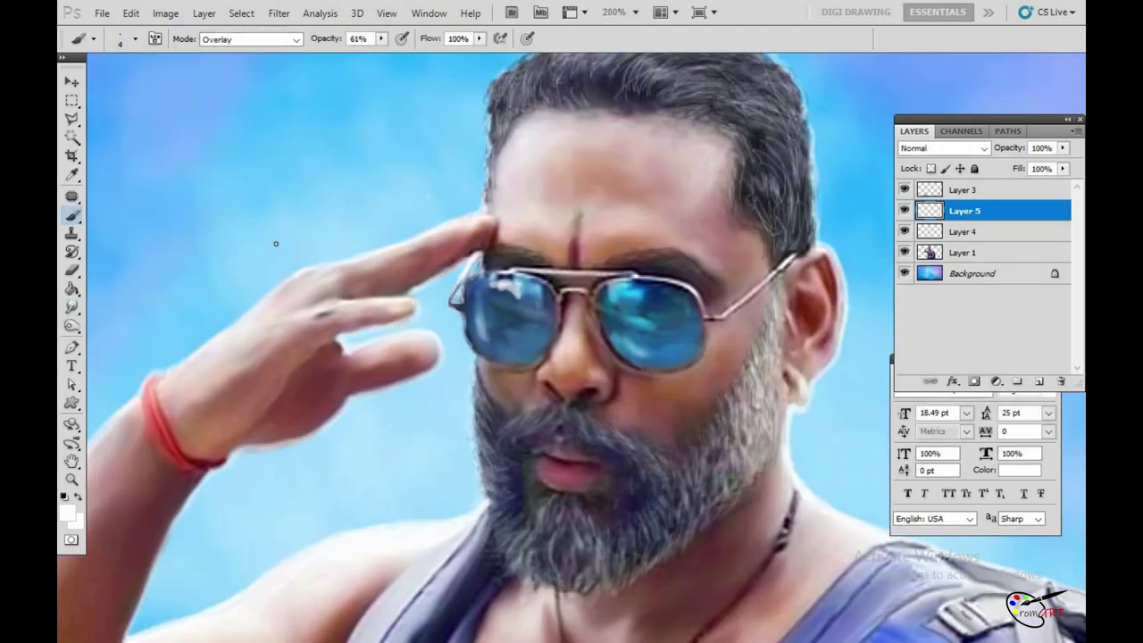
key(r)
click(944, 148)
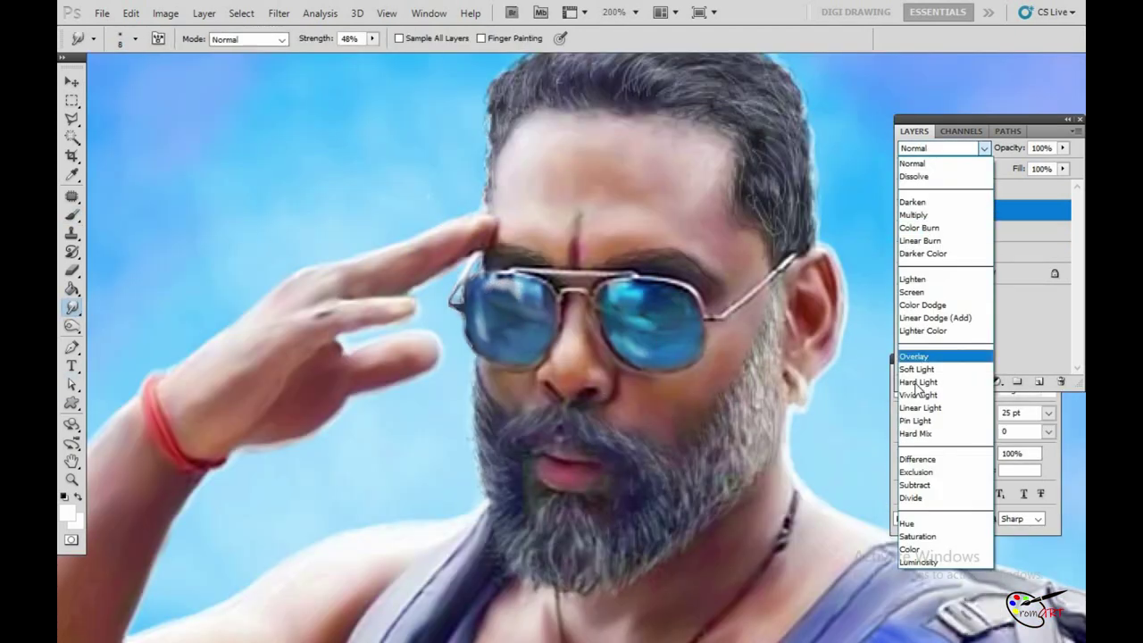
click(931, 354)
key(ctrl+minus)
key(ctrl+minus)
ctrl+click(972, 232)
ctrl+click(973, 233)
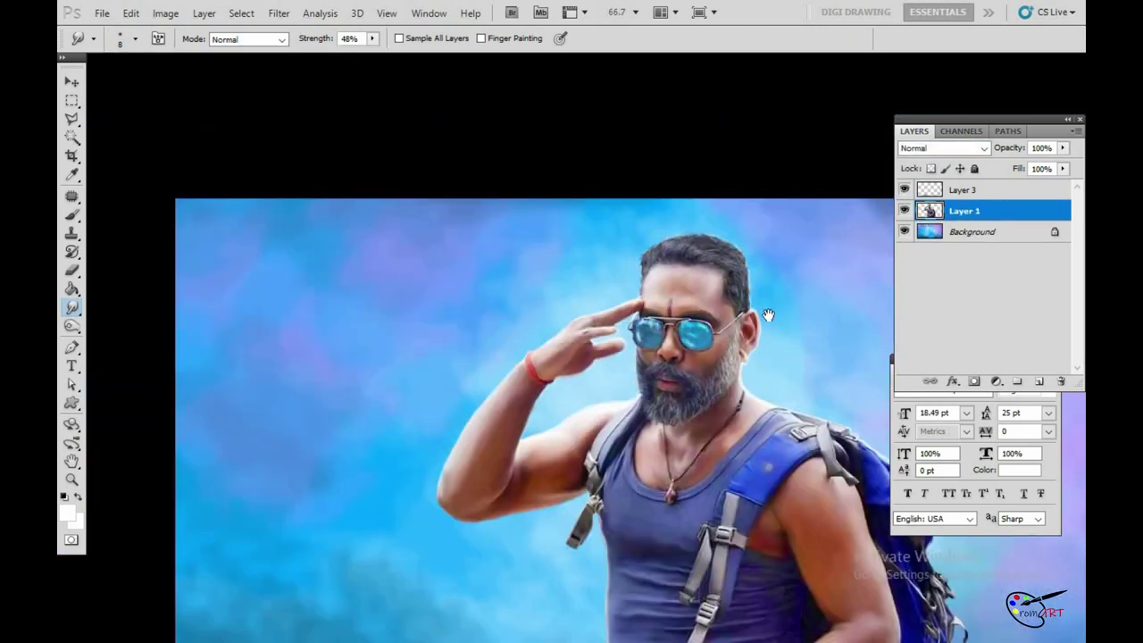
Step: Merge the lens layers down into Layer 1 and recentre on the figure
key(ctrl+plus)
key(ctrl+e)
key(ctrl+e)
key(ctrl+minus)
drag(739, 311, 711, 290)
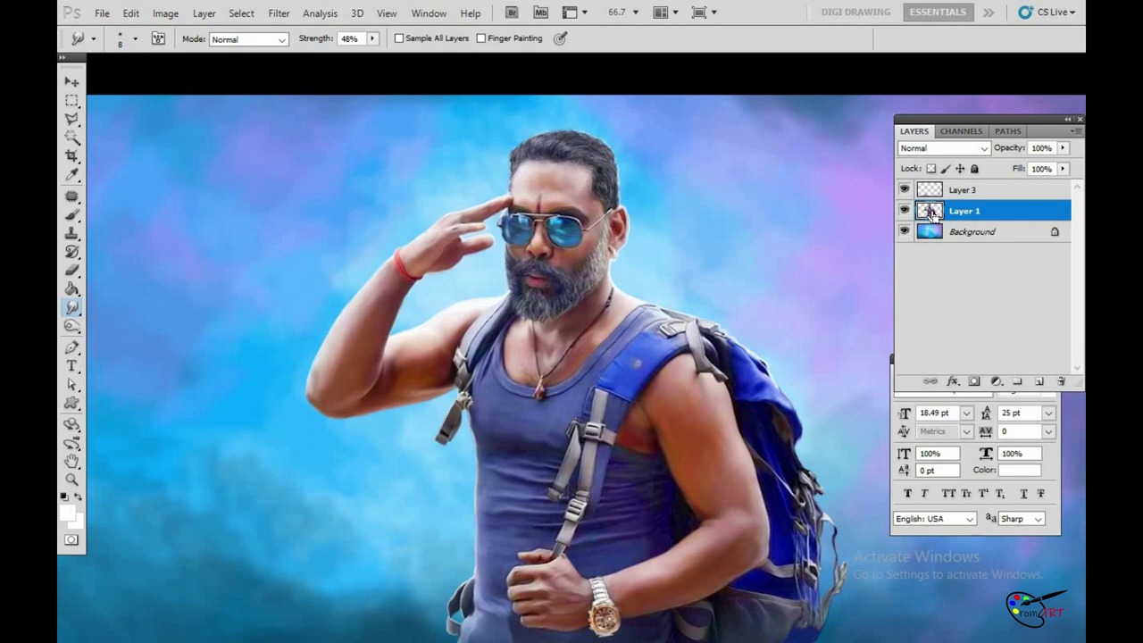
Step: Load a selection around the man and add a new Overlay layer
ctrl+click(932, 214)
key(ctrl+shift+n)
click(756, 363)
click(719, 207)
click(956, 301)
Step: Paint light blue over the man with a size-70 brush at 25%, then 13% opacity
key(b)
click(66, 511)
click(486, 166)
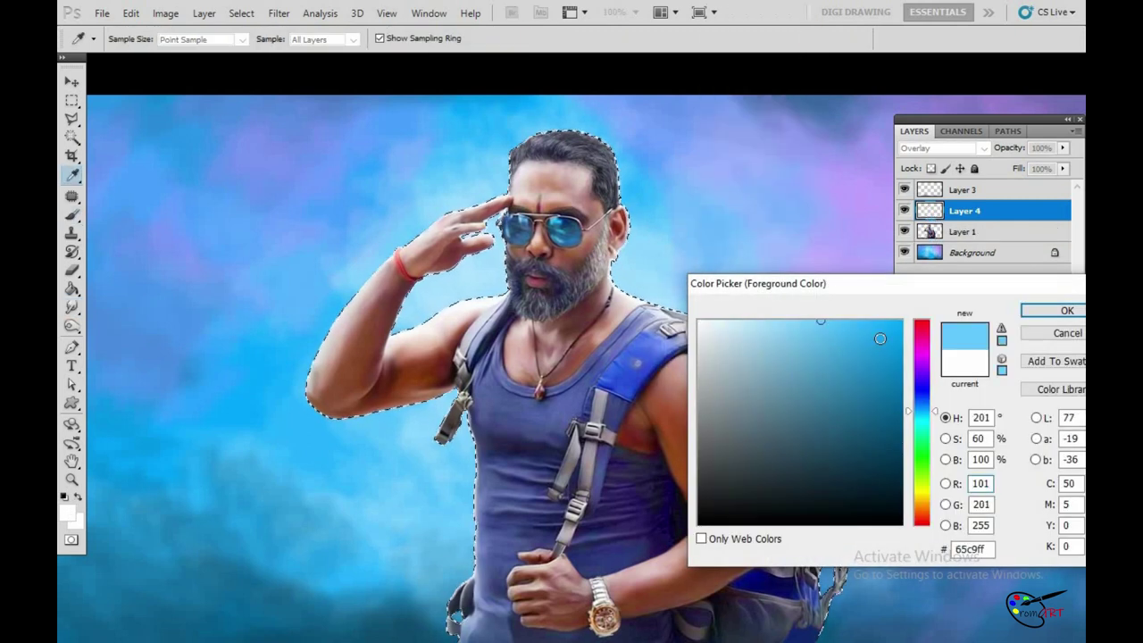
key(Return)
drag(380, 39, 349, 58)
key(bracketright)
key(bracketright)
key(bracketright)
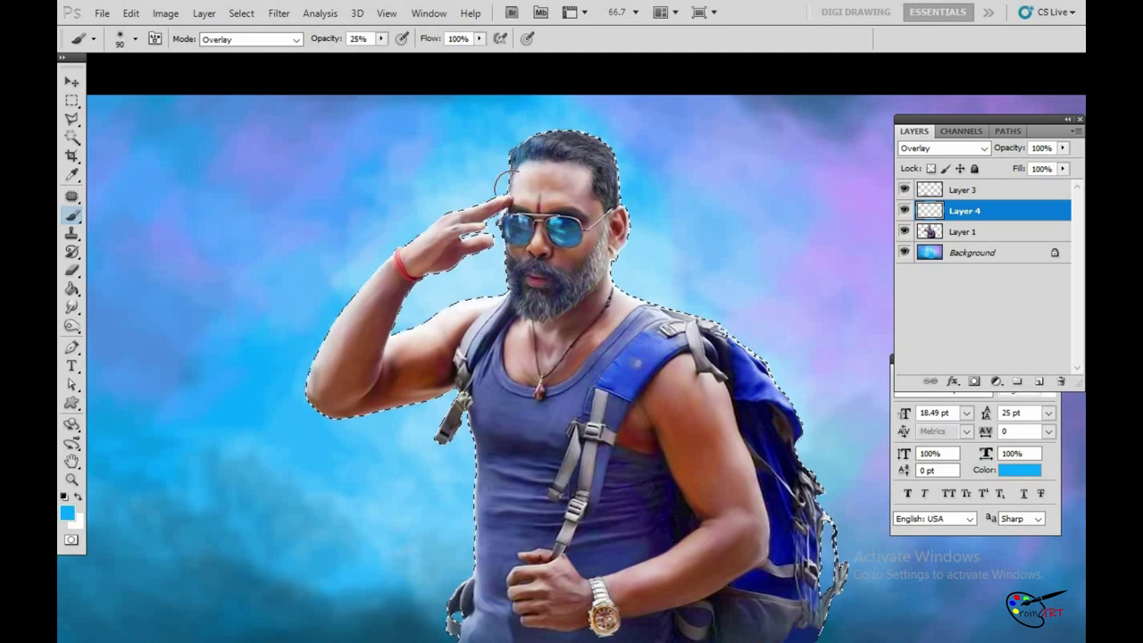
key(bracketleft)
key(bracketleft)
key(bracketleft)
key(bracketright)
drag(380, 39, 366, 55)
Step: Erase excess tint, then paint red accents with a brush sized 25 to 60
key(ctrl+minus)
key(e)
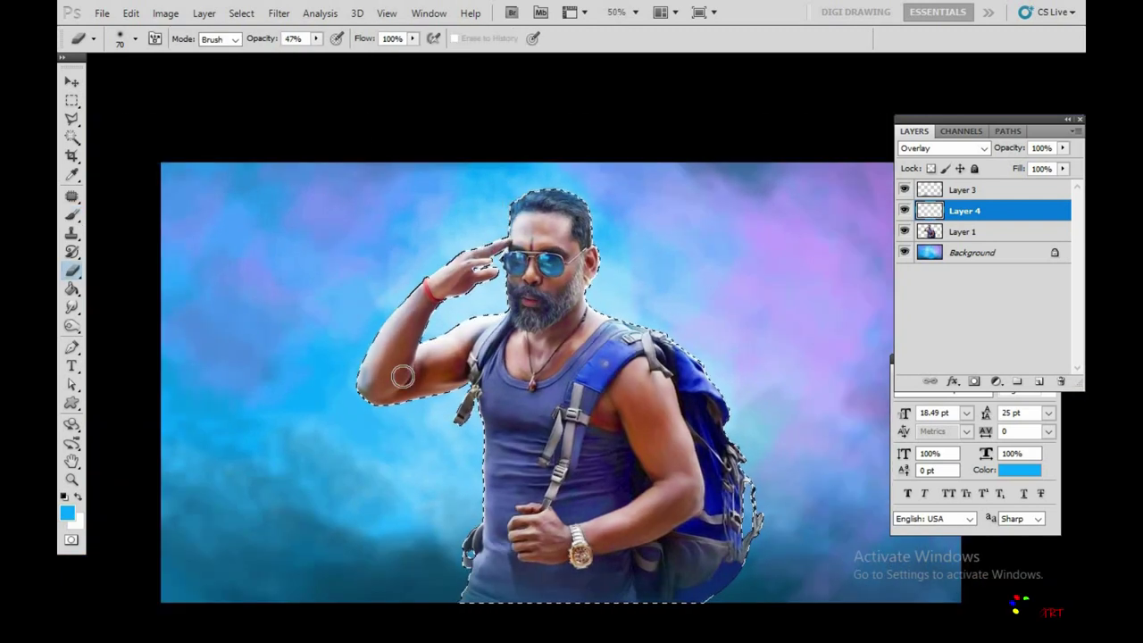
key(ctrl+plus)
click(67, 512)
drag(927, 352, 998, 317)
click(1067, 310)
key(b)
click(381, 38)
click(599, 287)
key(bracketleft)
key(bracketleft)
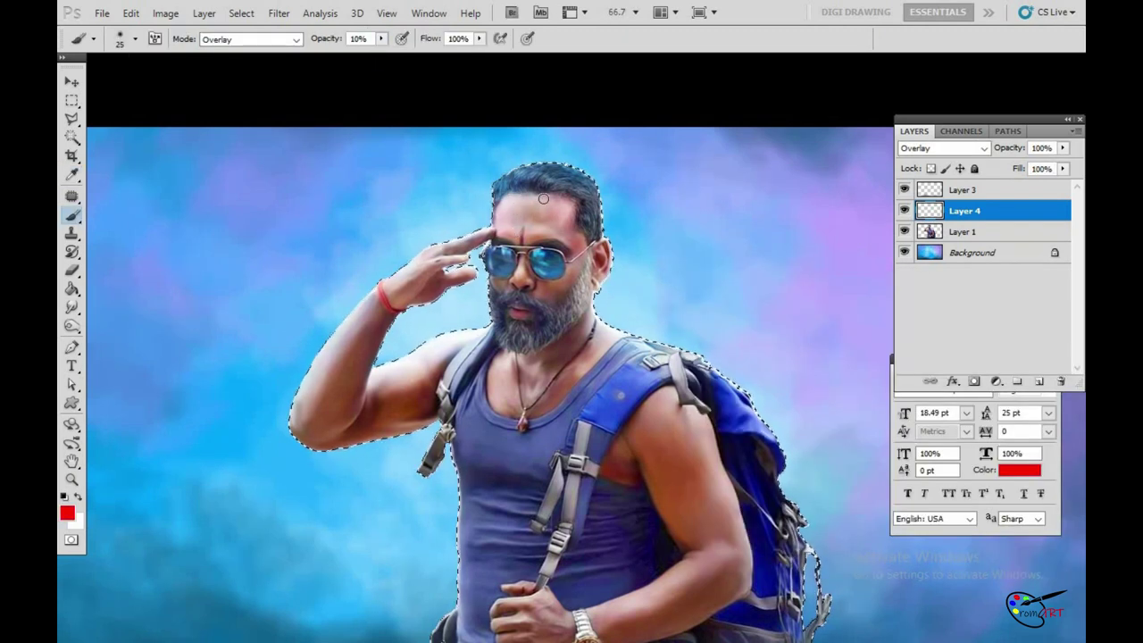
key(bracketright)
key(bracketright)
key(bracketright)
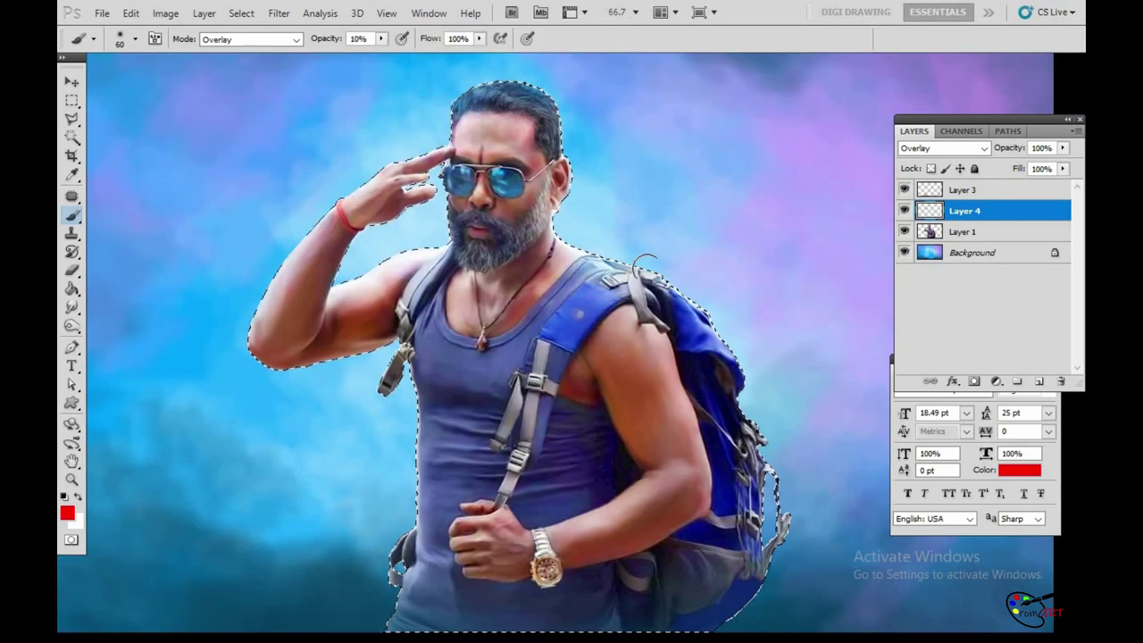
Step: Paint yellow with a size-175 brush, deselect, and merge the overlay layer into Layer 1
click(67, 512)
click(923, 490)
click(1054, 309)
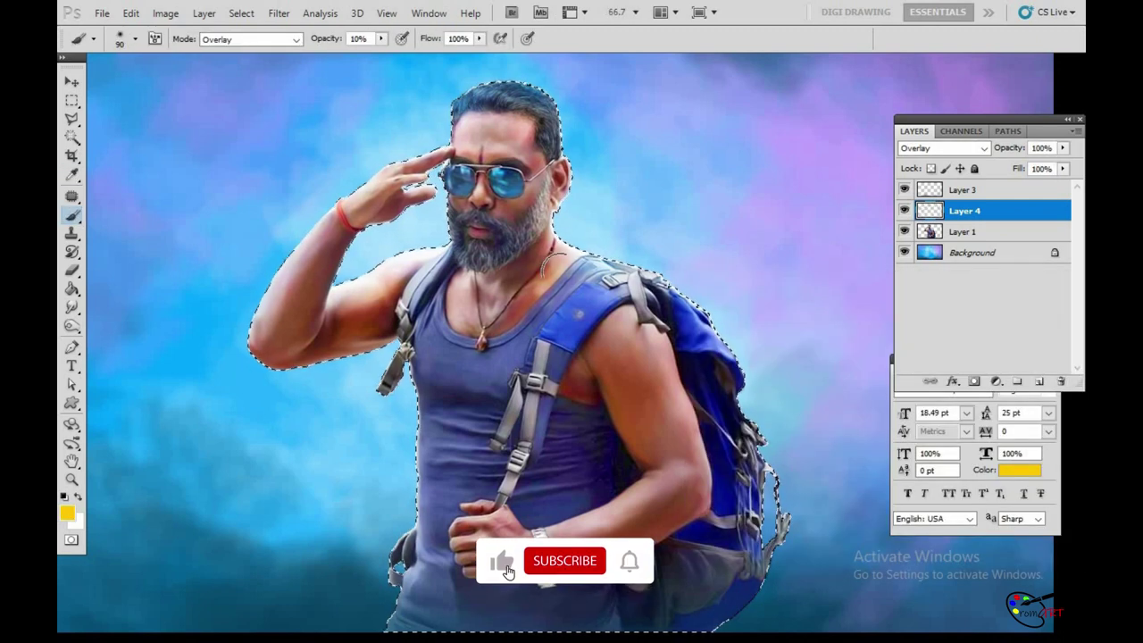
key(ctrl+minus)
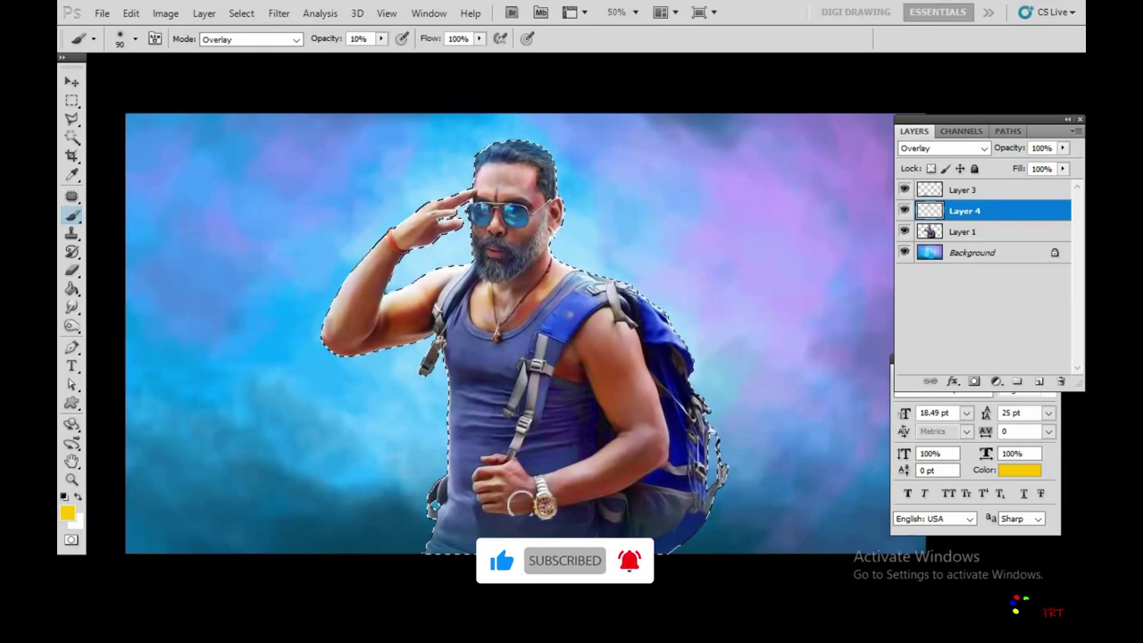
key(bracketright)
key(bracketright)
key(bracketright)
key(ctrl+d)
key(ctrl+minus)
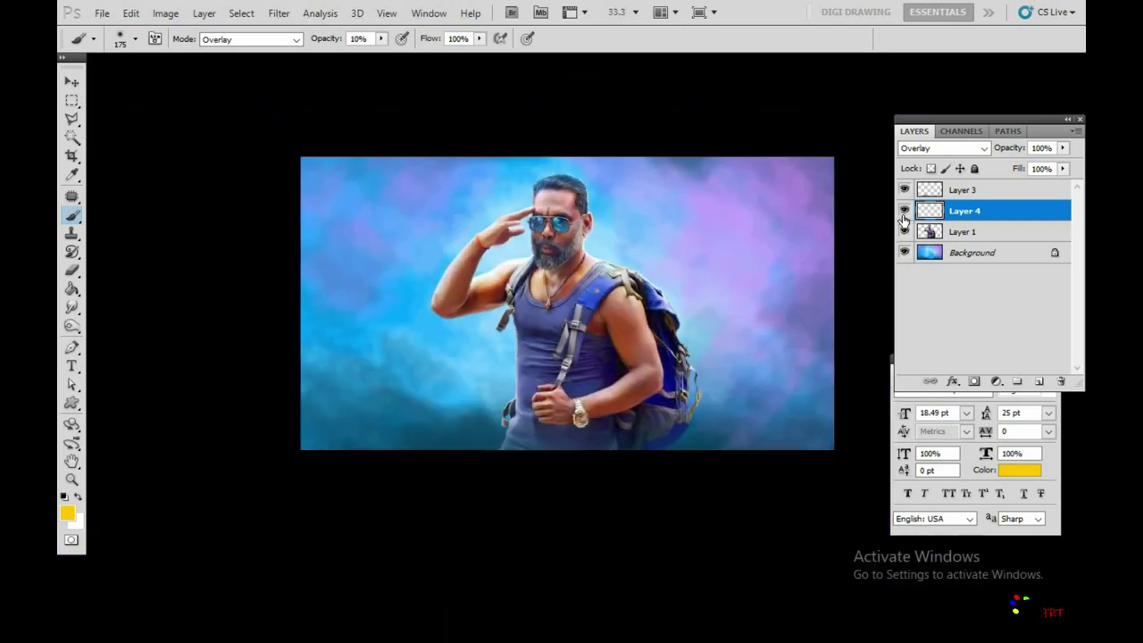
key(ctrl+e)
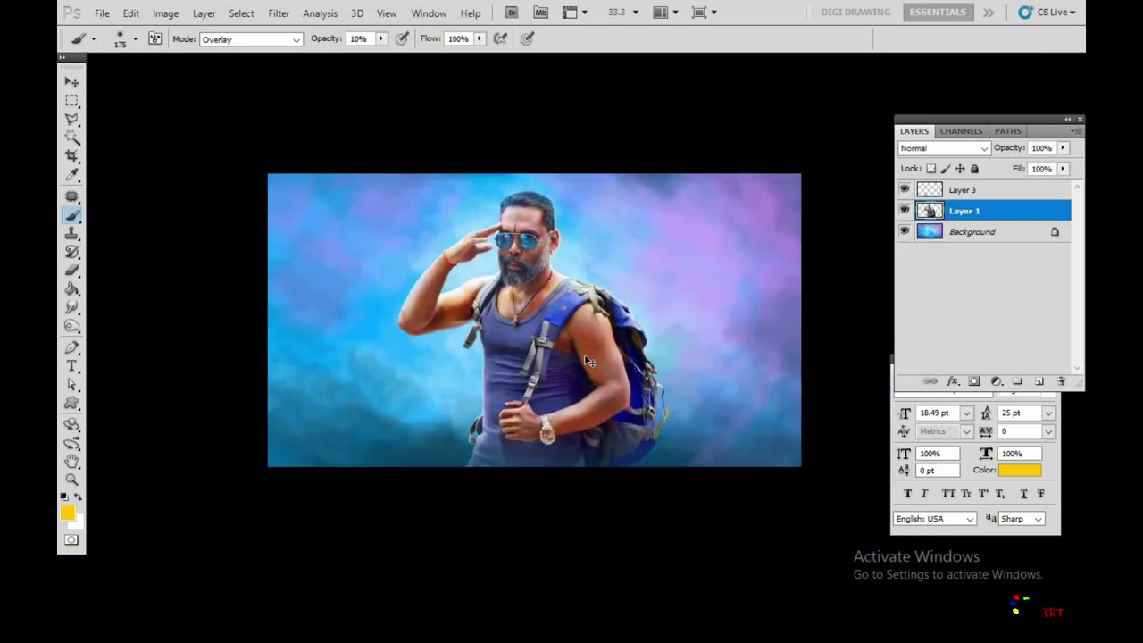
Step: Nudge the man's layer slightly to the right
key(v)
drag(604, 380, 613, 380)
key(ctrl+plus)
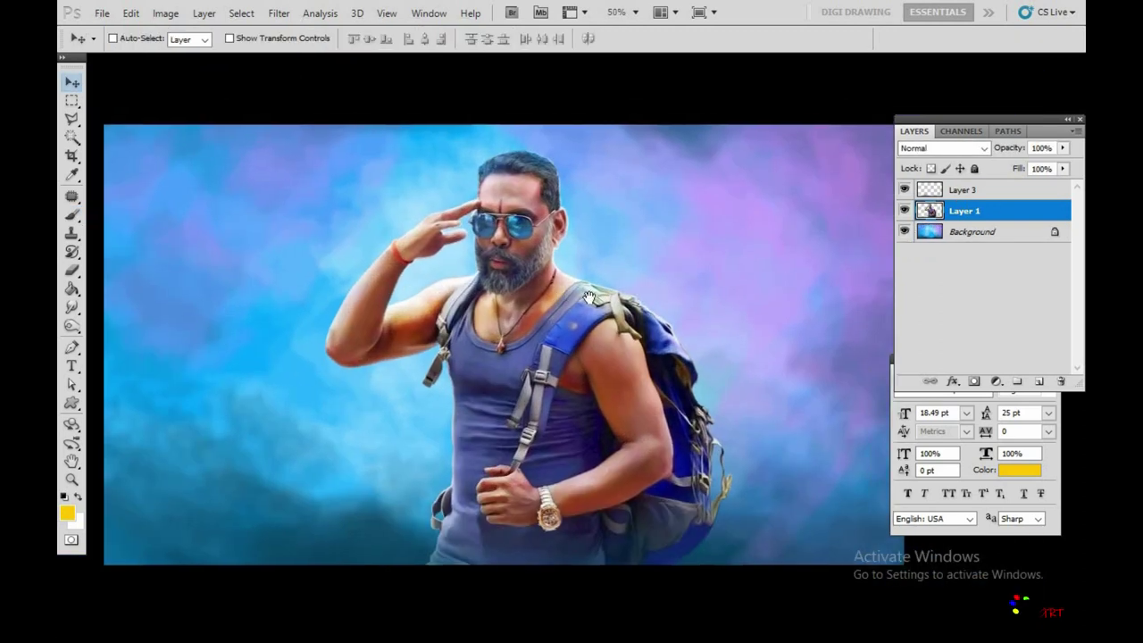
Step: Add a layer above Background and set a near-white brush in Normal mode
click(992, 231)
key(ctrl+shift+n)
key(Return)
click(67, 512)
click(701, 321)
click(1067, 310)
key(b)
click(250, 40)
click(250, 40)
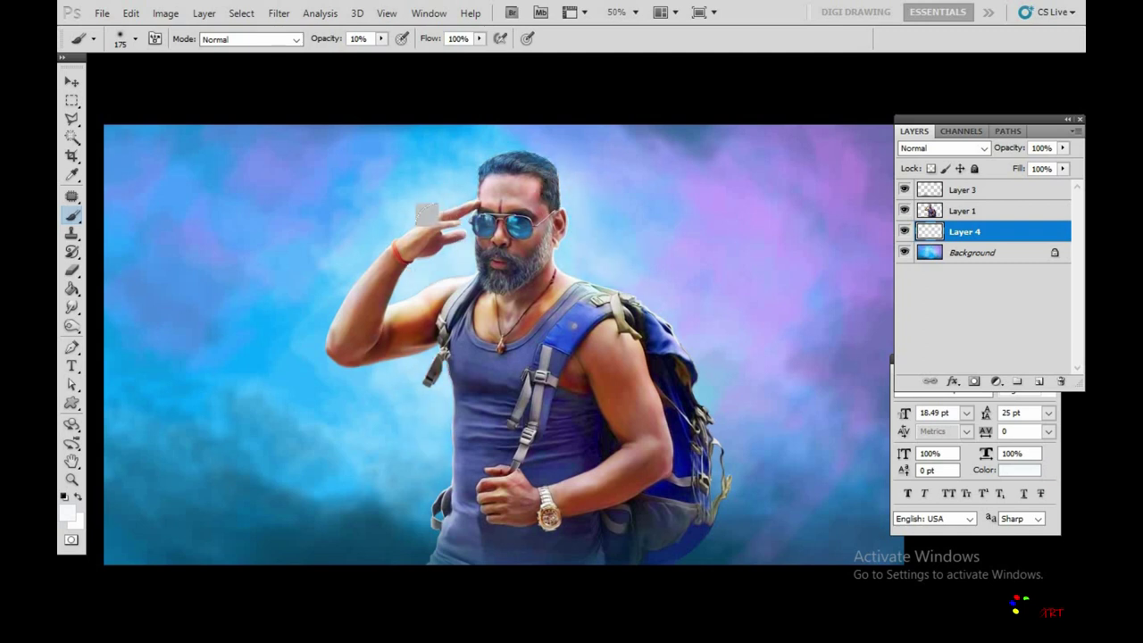
Step: Clone-stamp on Layer 1 around the chest strap, then switch to a black brush
key(ctrl+minus)
key(s)
key(ctrl+plus)
key(ctrl+plus)
key(ctrl+plus)
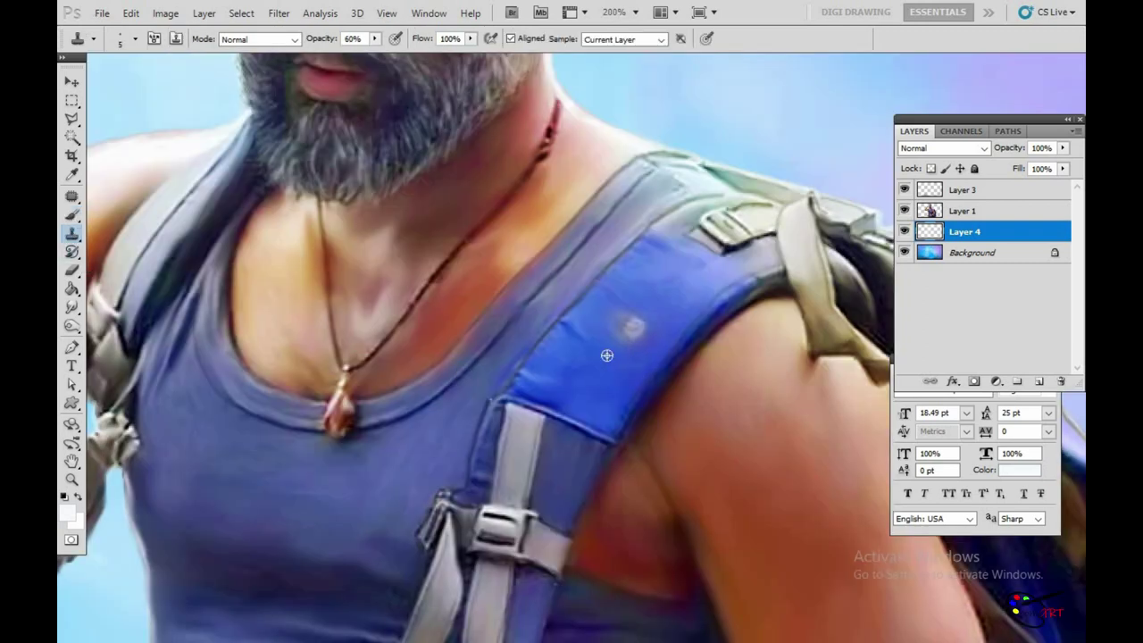
key(alt+bracketright)
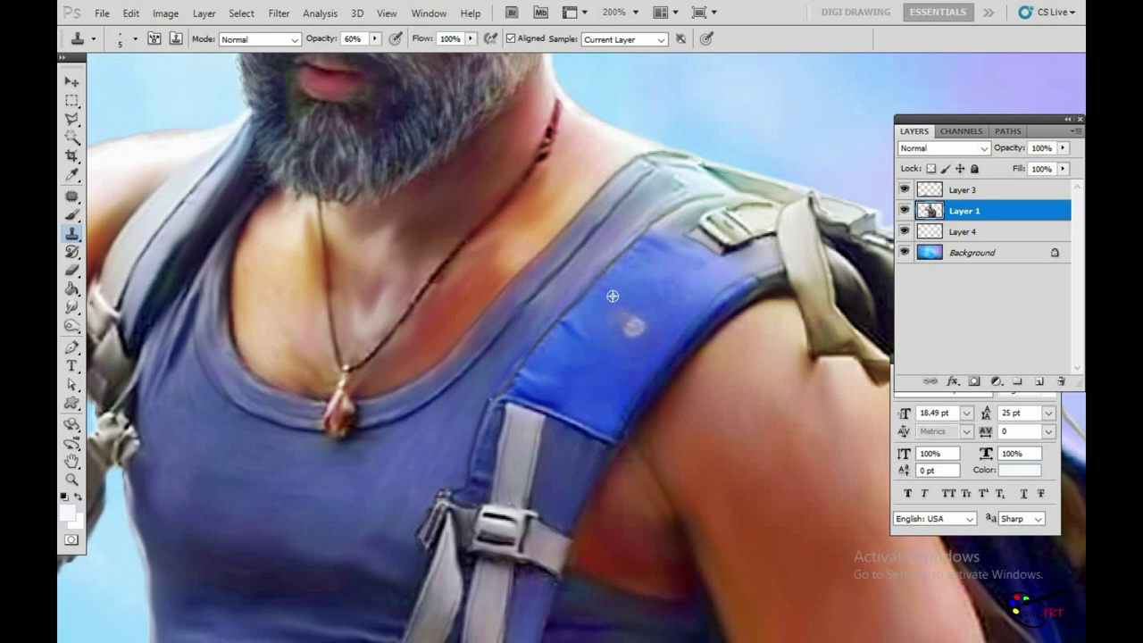
key(b)
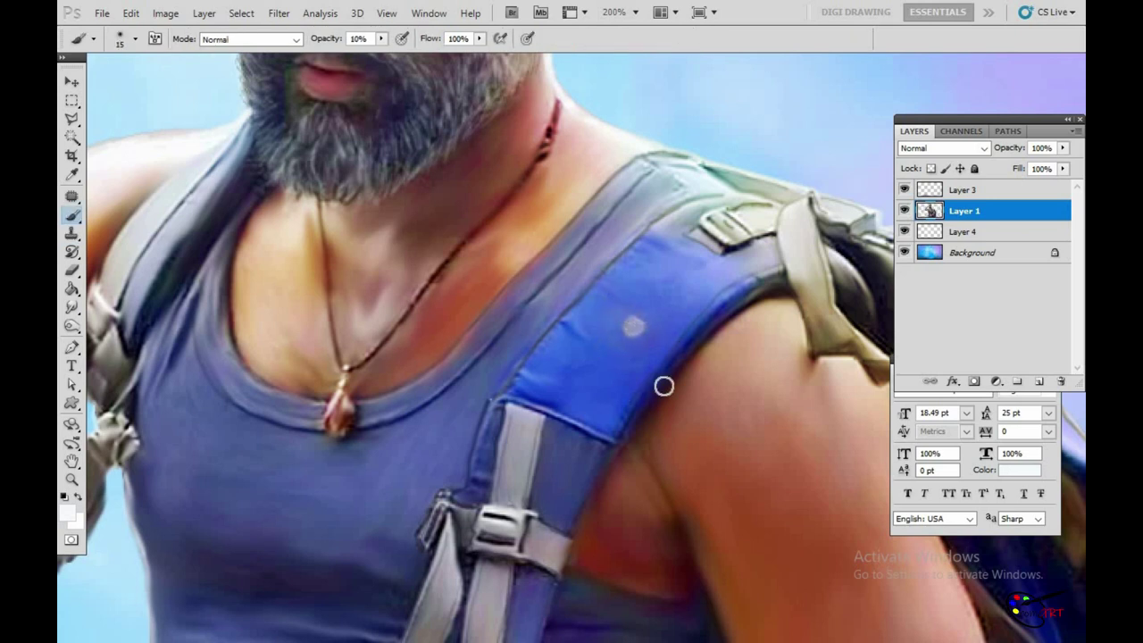
key(d)
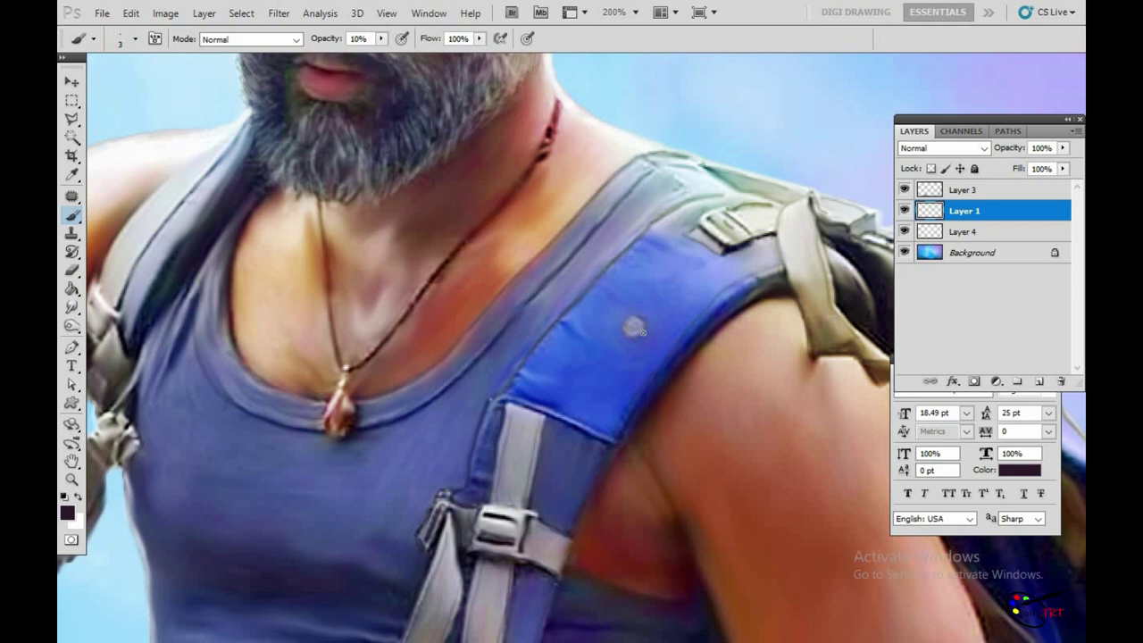
Step: Paint the shoulder-strap rivet with the black brush at 19% opacity
key(ctrl+0)
key(ctrl+alt+0)
click(381, 38)
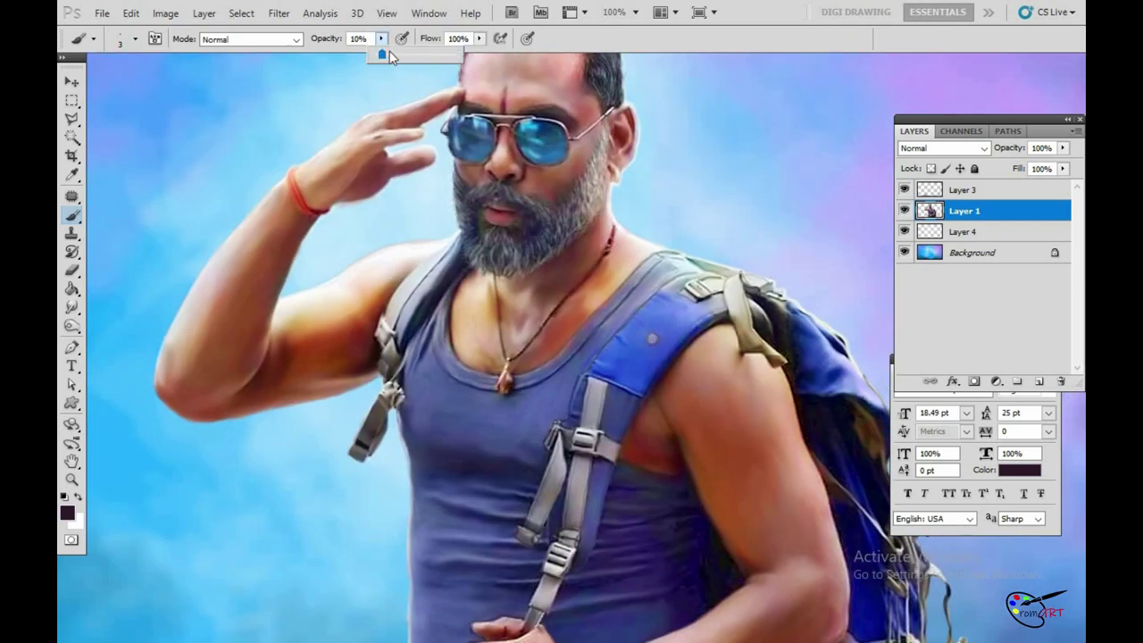
drag(386, 50, 390, 50)
scroll(650, 336, up, 2)
key(bracketleft)
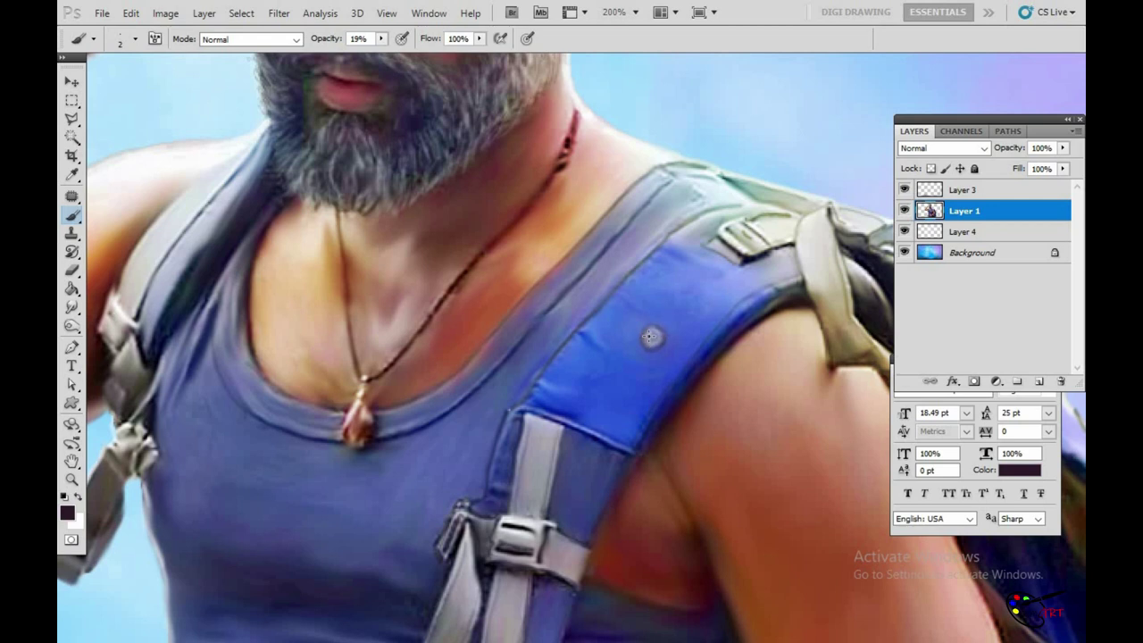
key(ctrl+0)
key(ctrl+alt+0)
scroll(529, 321, up, 2)
Step: Sample a red-brown colour and tint the pendant with the brush at 47% opacity
alt+click(268, 286)
click(67, 512)
key(Return)
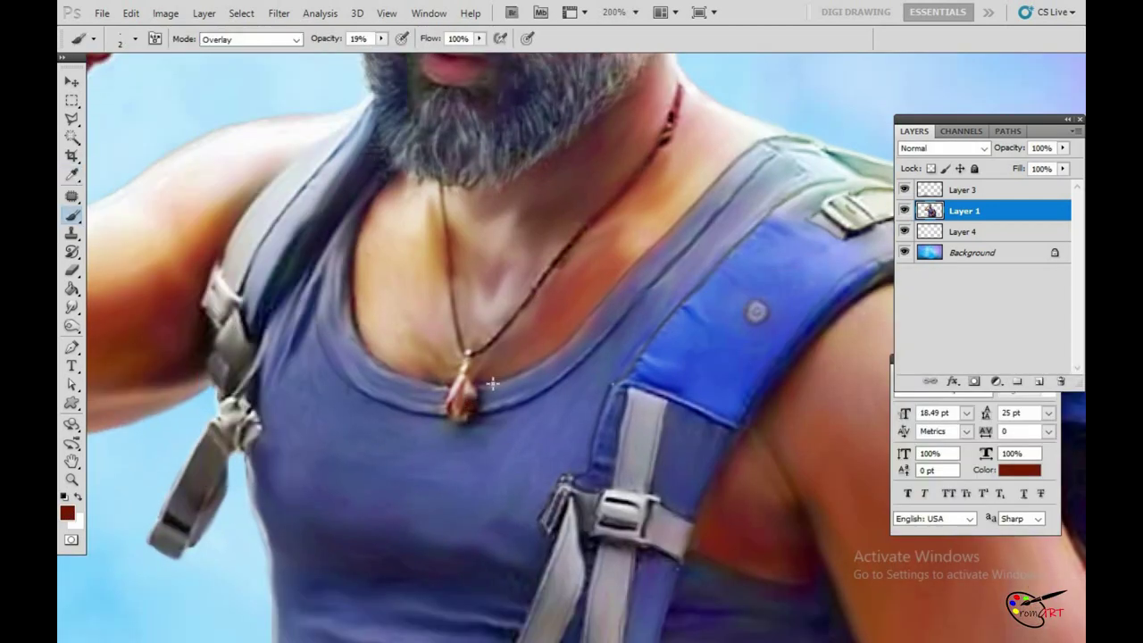
key(4)
key(7)
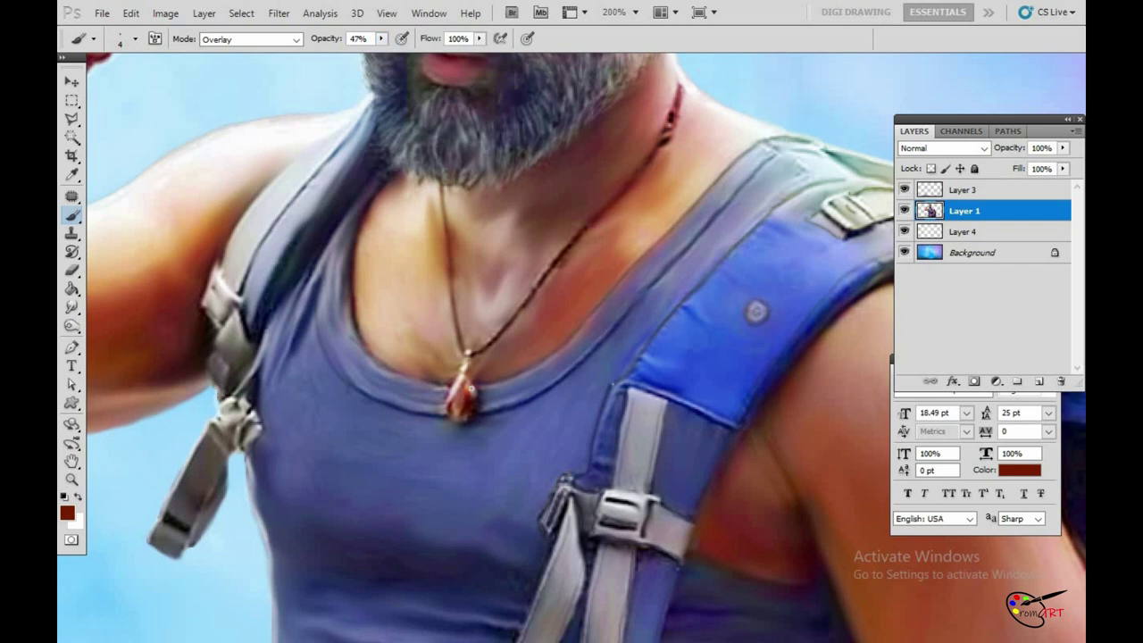
click(382, 38)
key(ctrl+shift+n)
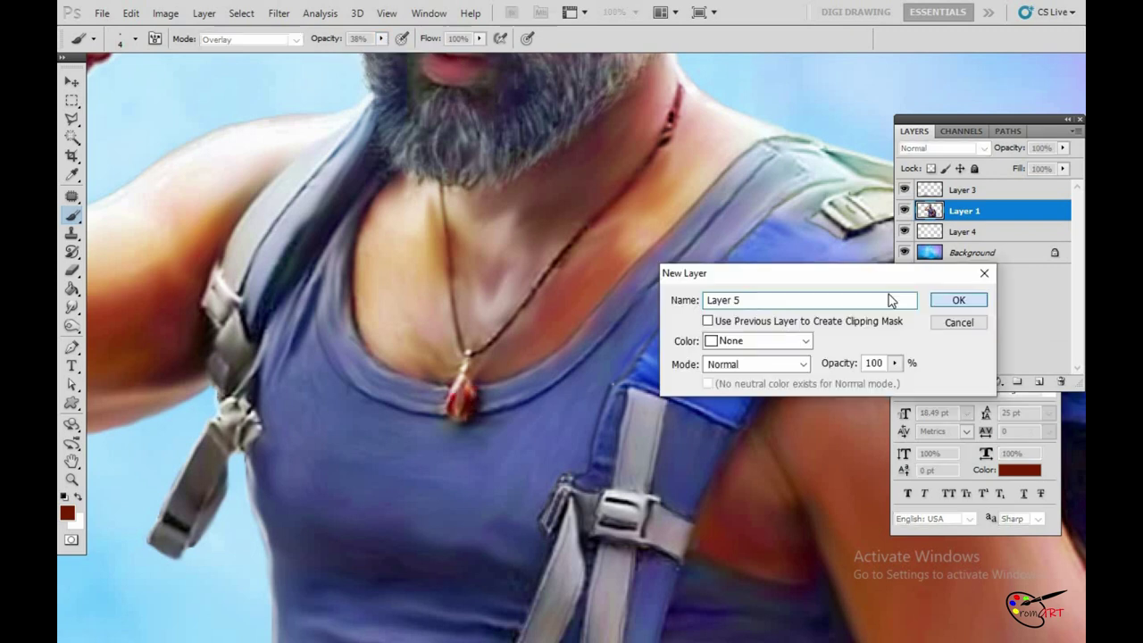
Step: Create Layer 5 and paint cord and pendant detail with a size-2 brush at 40%
key(Return)
click(66, 511)
click(699, 321)
click(1054, 311)
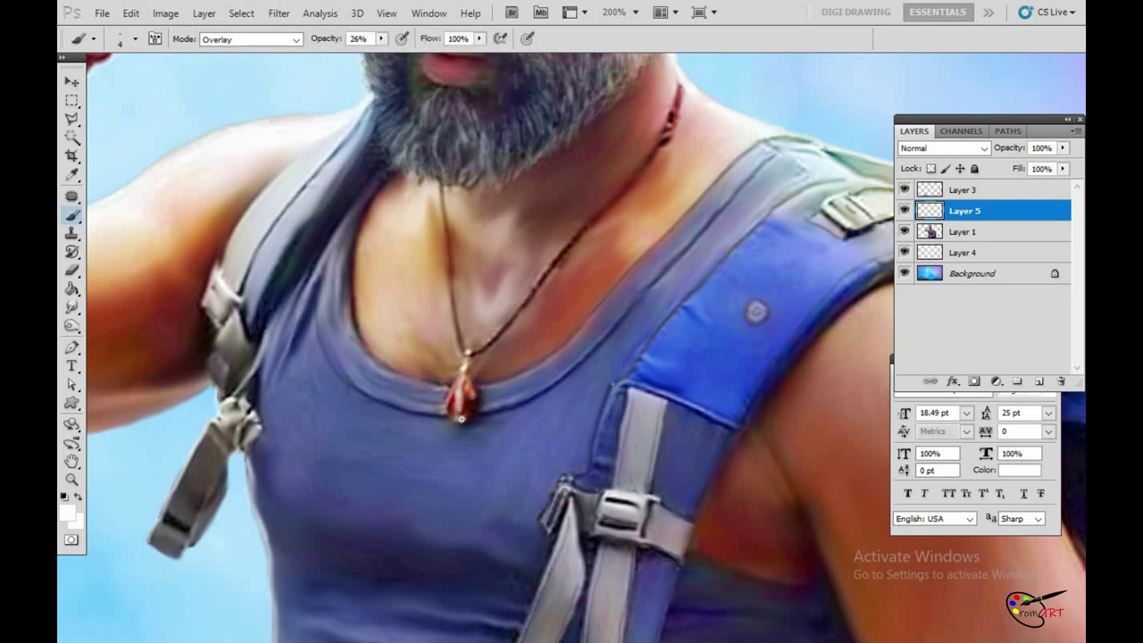
key(d)
key(4)
key(bracketleft)
key(bracketleft)
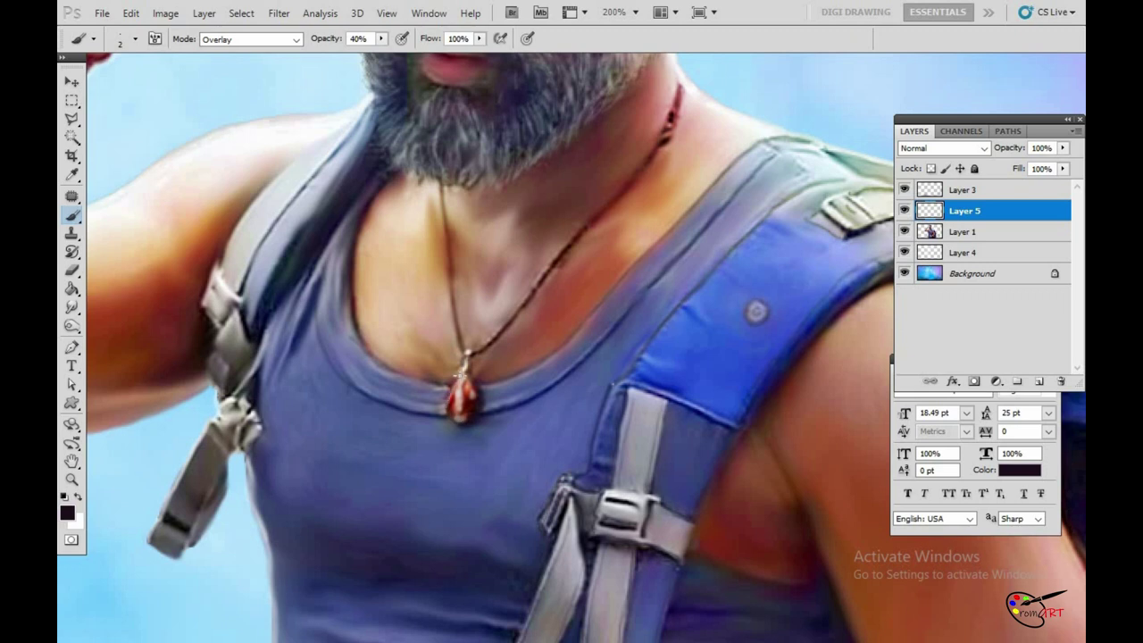
ctrl+alt+click(516, 337)
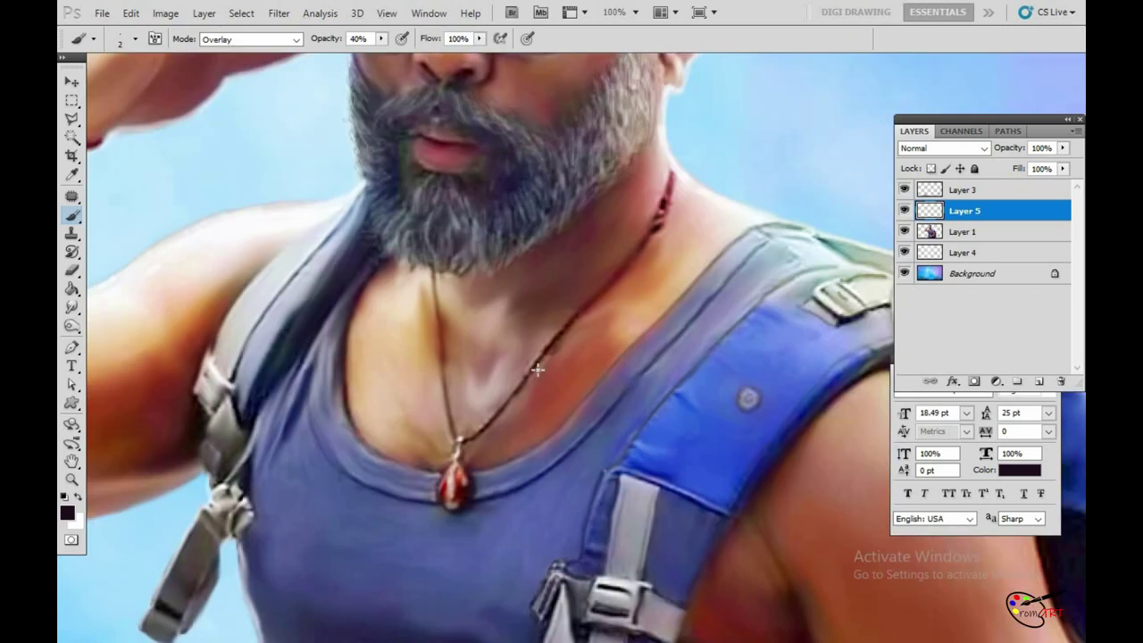
Step: Smudge the new detail, then target Layer 1 and brush at slightly lower opacity
click(73, 306)
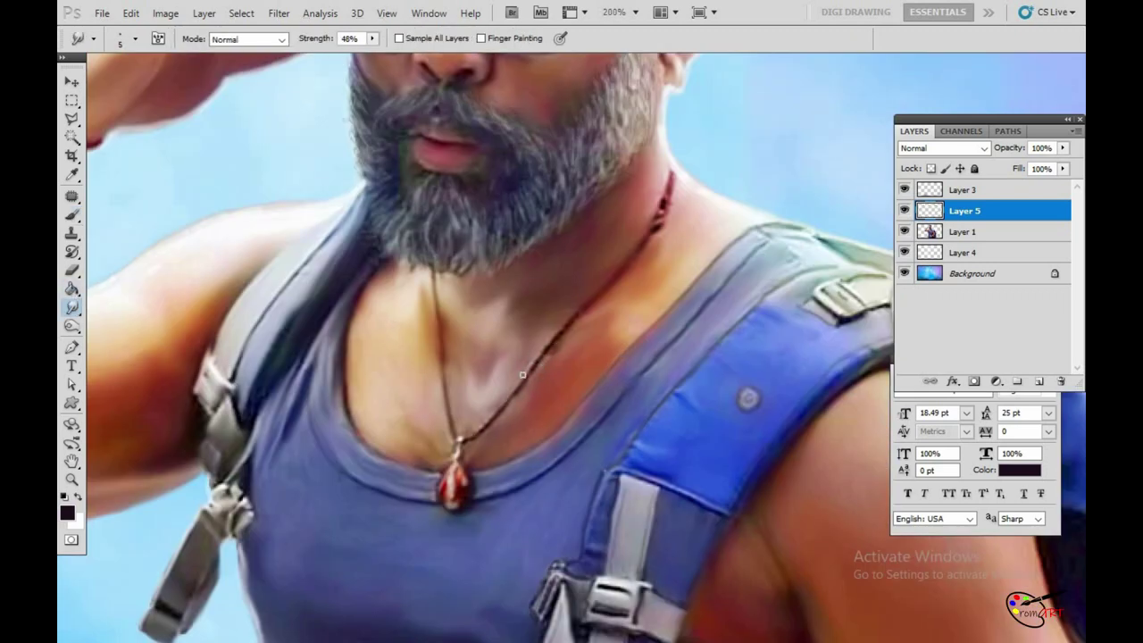
key(alt+bracketleft)
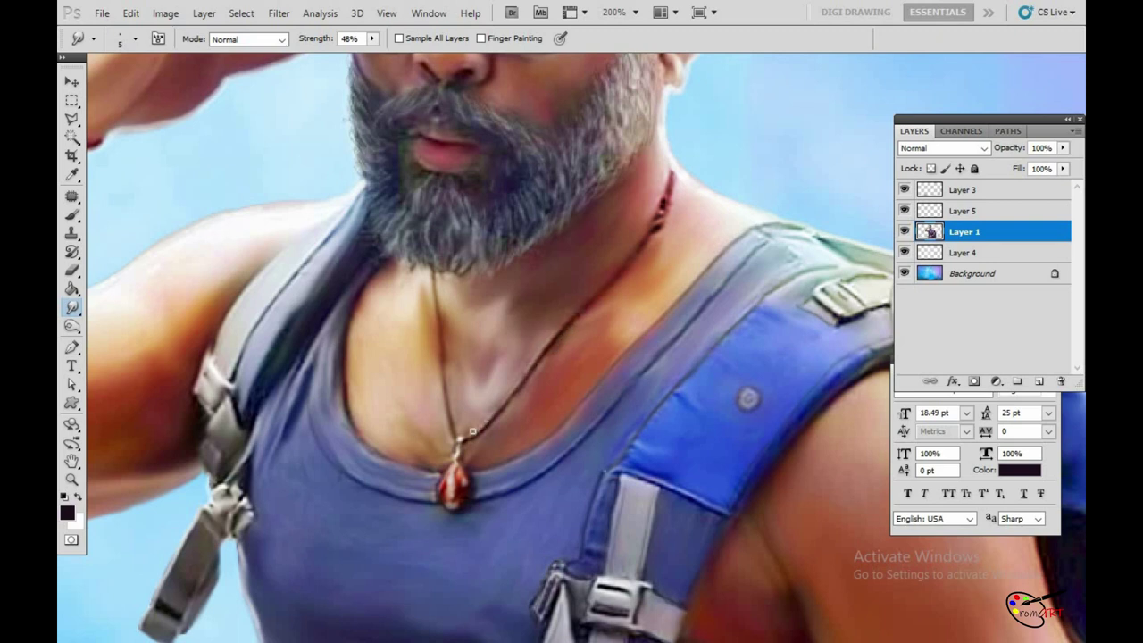
key(b)
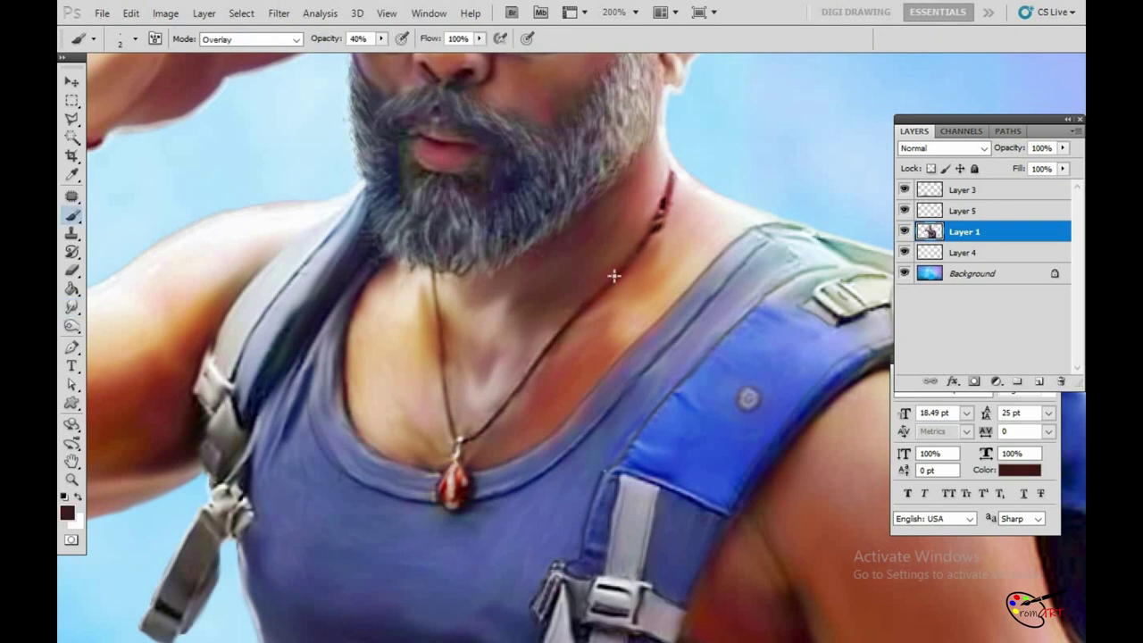
drag(376, 60, 373, 60)
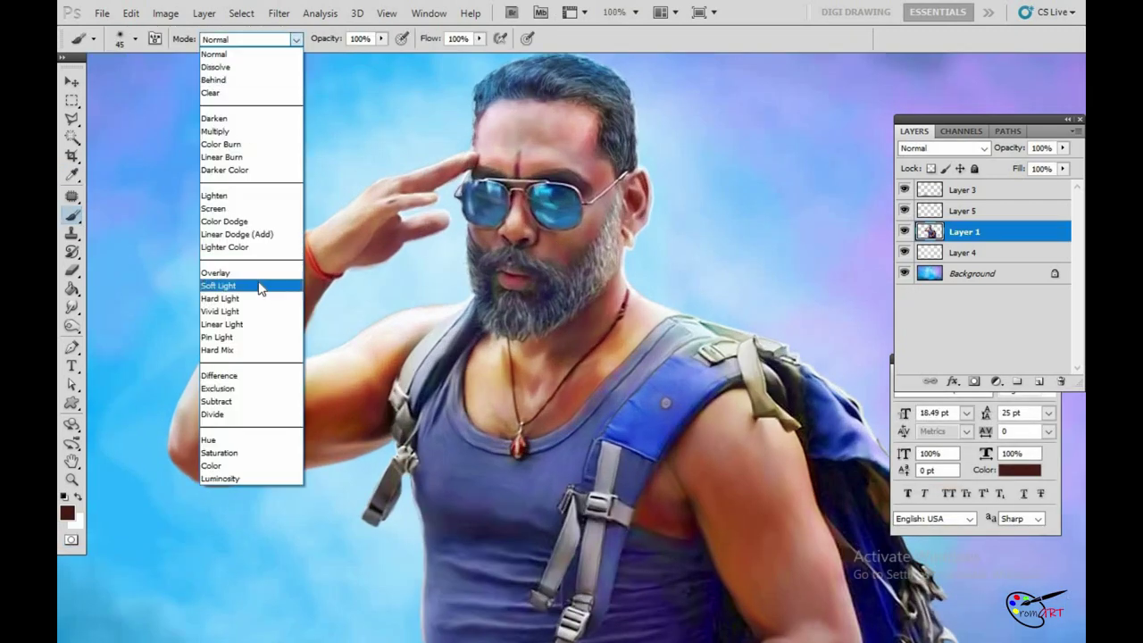
Step: Set the brush to Overlay blending with red to tint the lips
click(216, 272)
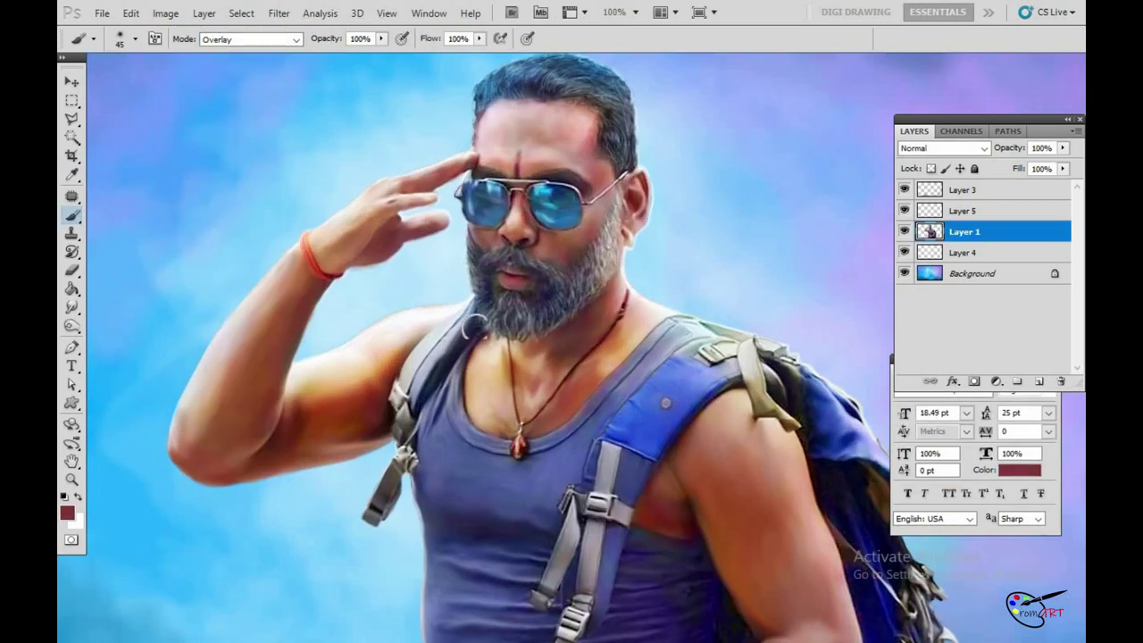
click(67, 512)
click(902, 323)
click(1045, 312)
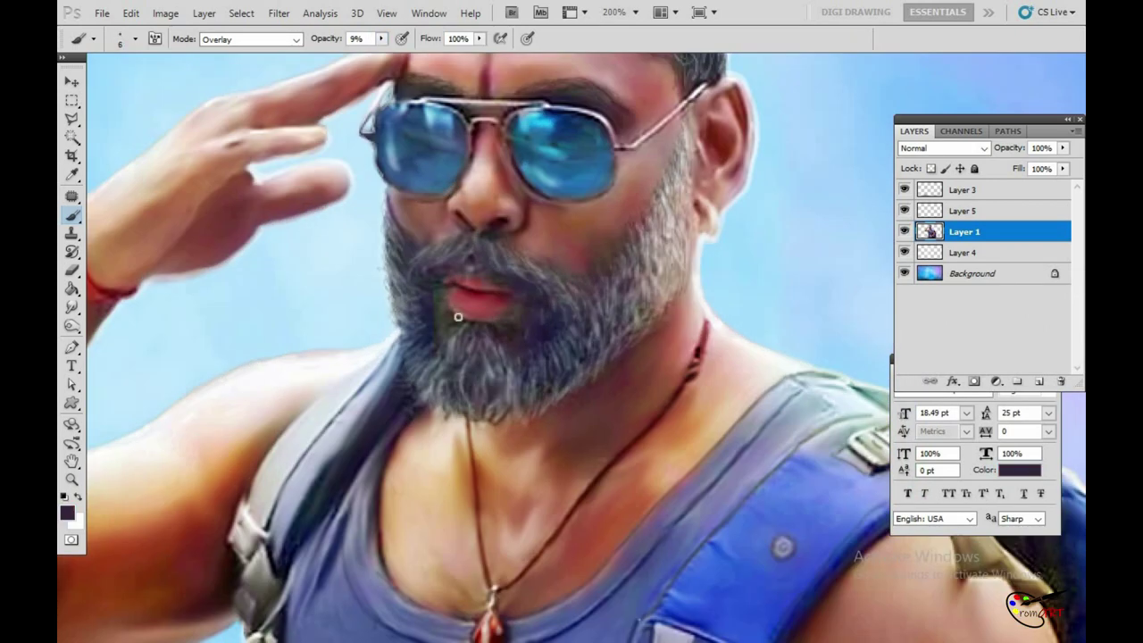
Step: Return the brush to Normal mode at 30% opacity to retouch the beard around the mouth
click(268, 39)
click(258, 51)
drag(382, 38, 397, 55)
drag(382, 38, 405, 55)
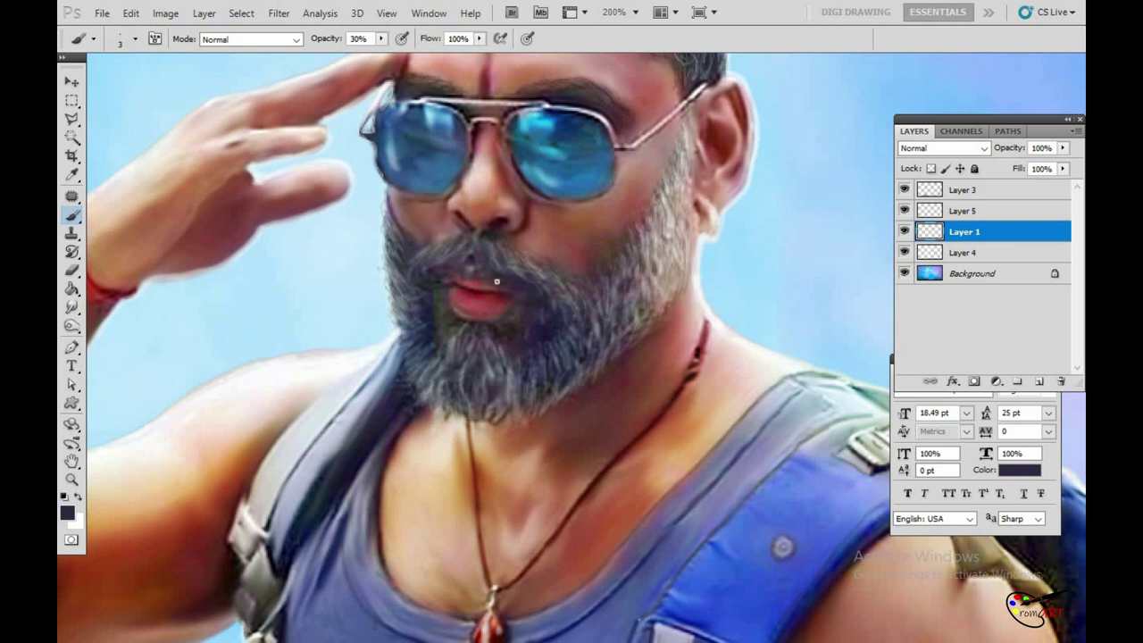
key(ctrl+minus)
key(ctrl+minus)
key(ctrl+plus)
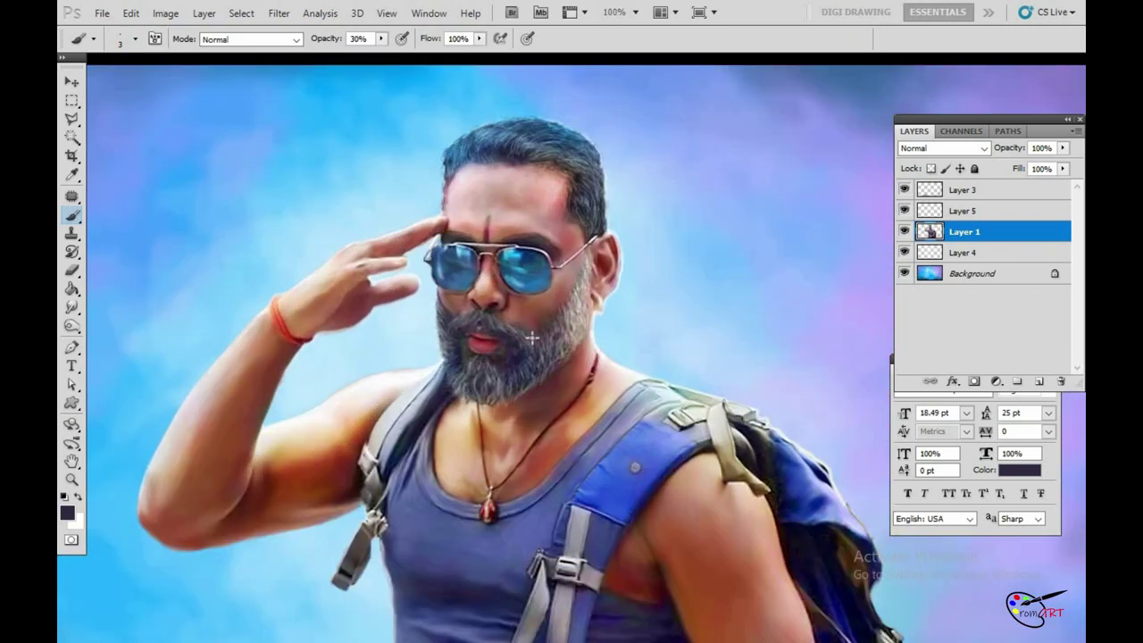
Step: Switch to a slightly larger white brush at 41% opacity and add empty Layer 6
click(67, 512)
click(702, 320)
click(1048, 309)
key(bracketright)
drag(381, 38, 393, 56)
key(ctrl+shift+n)
key(Return)
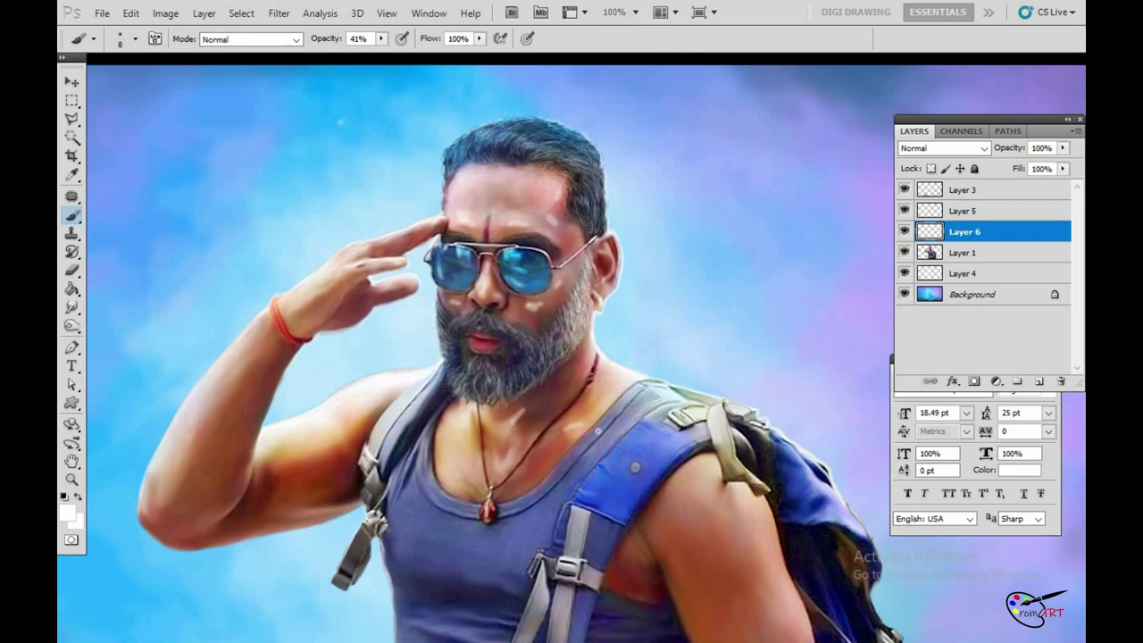
Step: Choose the Smudge tool and make Layer 6 the active layer again
key(r)
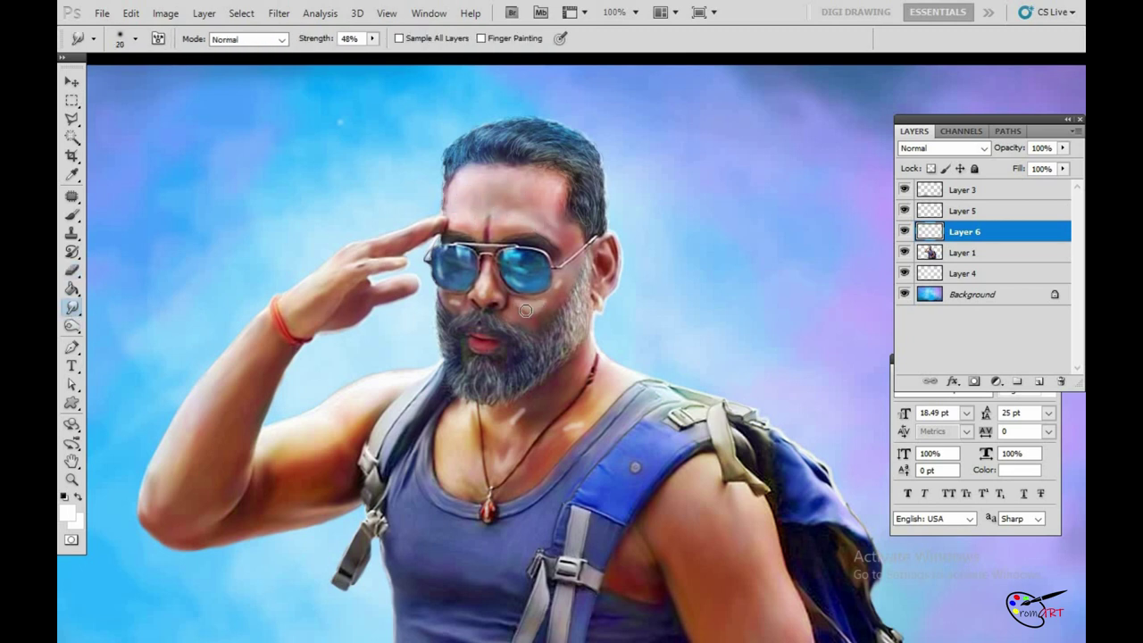
key(e)
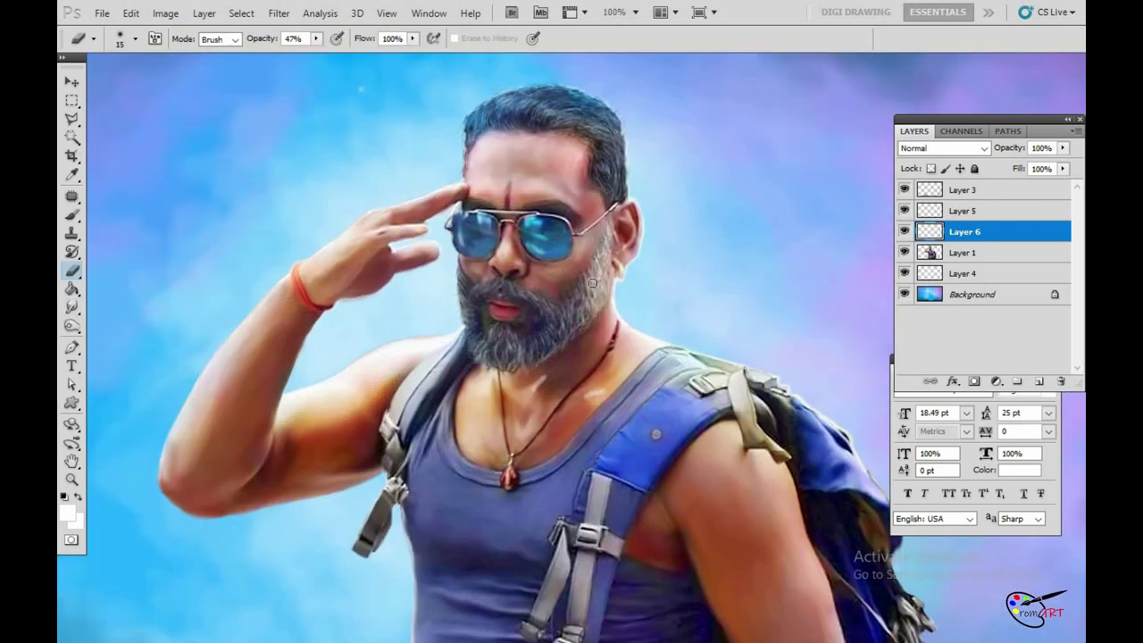
key(alt+comma)
right_click(576, 350)
key(Escape)
key(r)
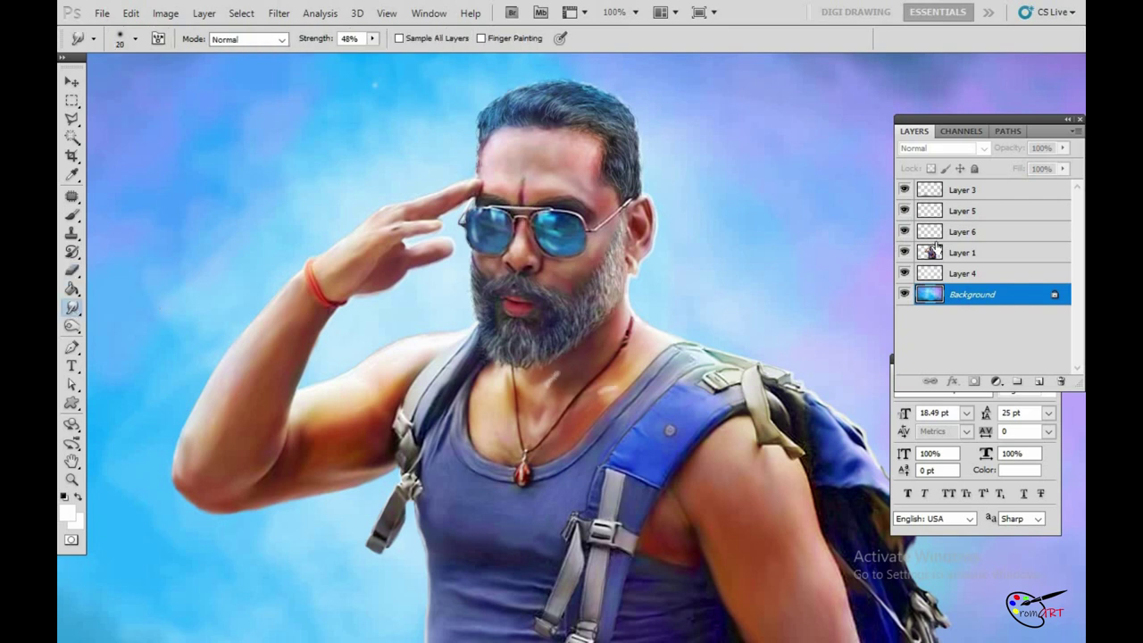
ctrl+click(547, 387)
Step: Paint a light highlight on the raised arm with a size-15 brush at 66.7% zoom
key(ctrl+minus)
key(ctrl+minus)
key(ctrl+plus)
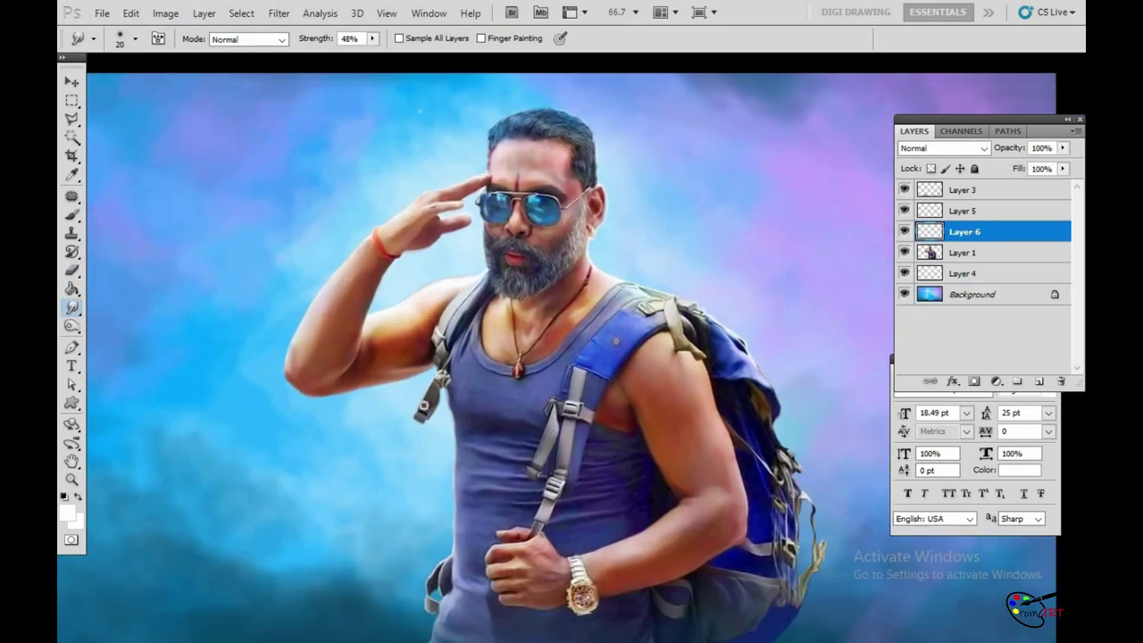
key(b)
key(bracketleft)
drag(404, 367, 384, 361)
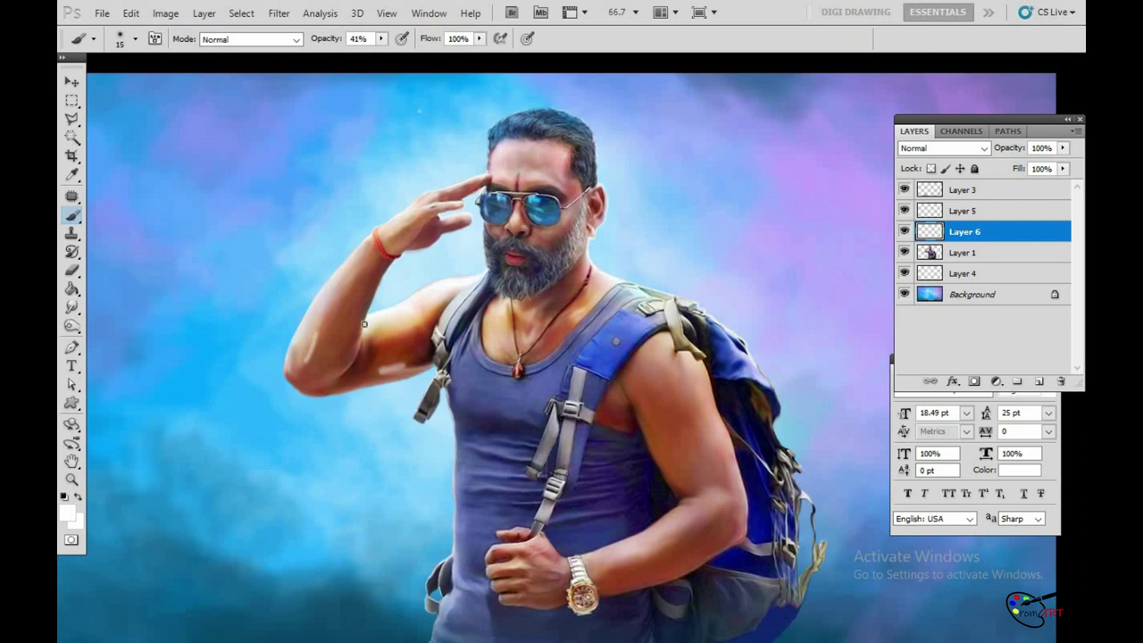
Step: Blend the upper-arm skin with a slightly smaller smudge brush at 48% strength
key(o)
key(r)
key(bracketleft)
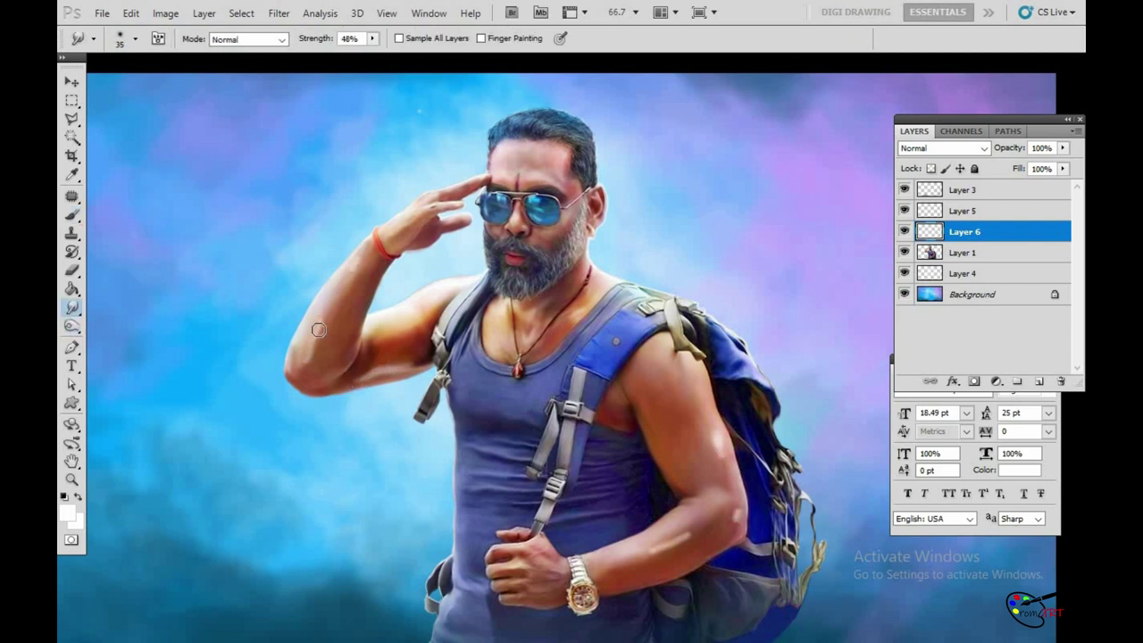
drag(712, 418, 711, 459)
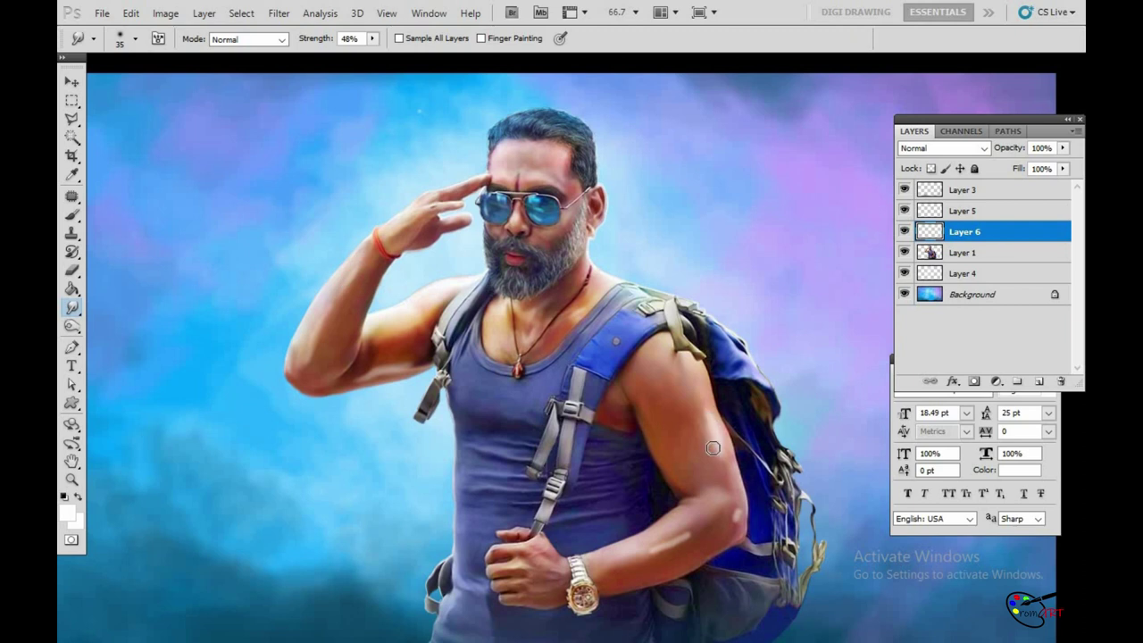
scroll(687, 536, down, 2)
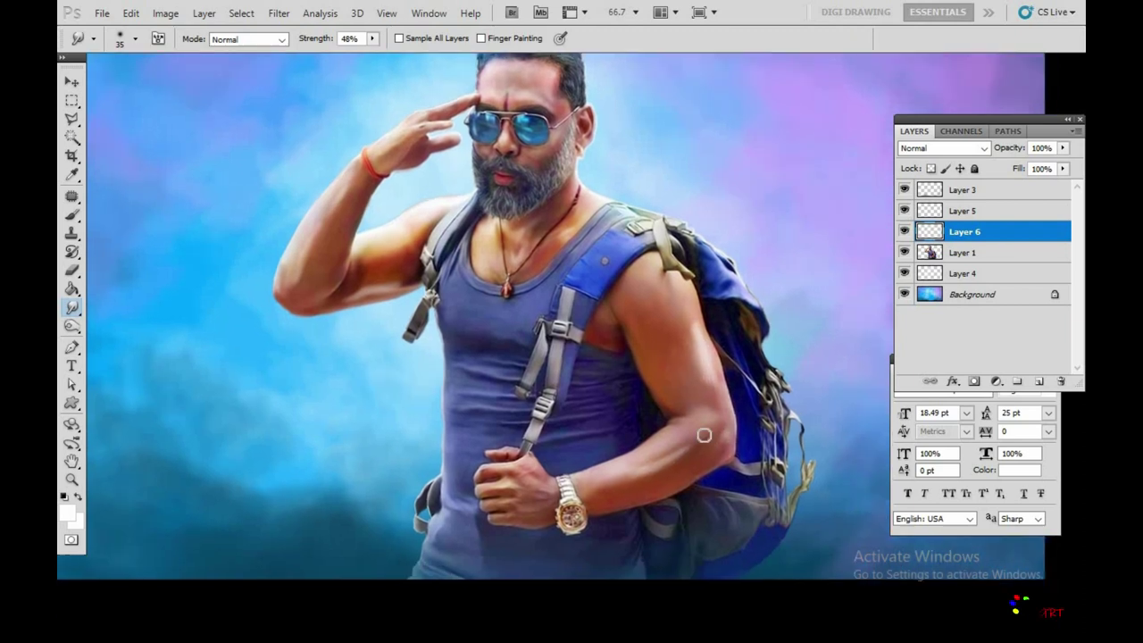
Step: Enlarge the 20% eraser, then select Layer 5 together with the figure's paint layers
key(e)
key(bracketright)
key(bracketright)
key(bracketright)
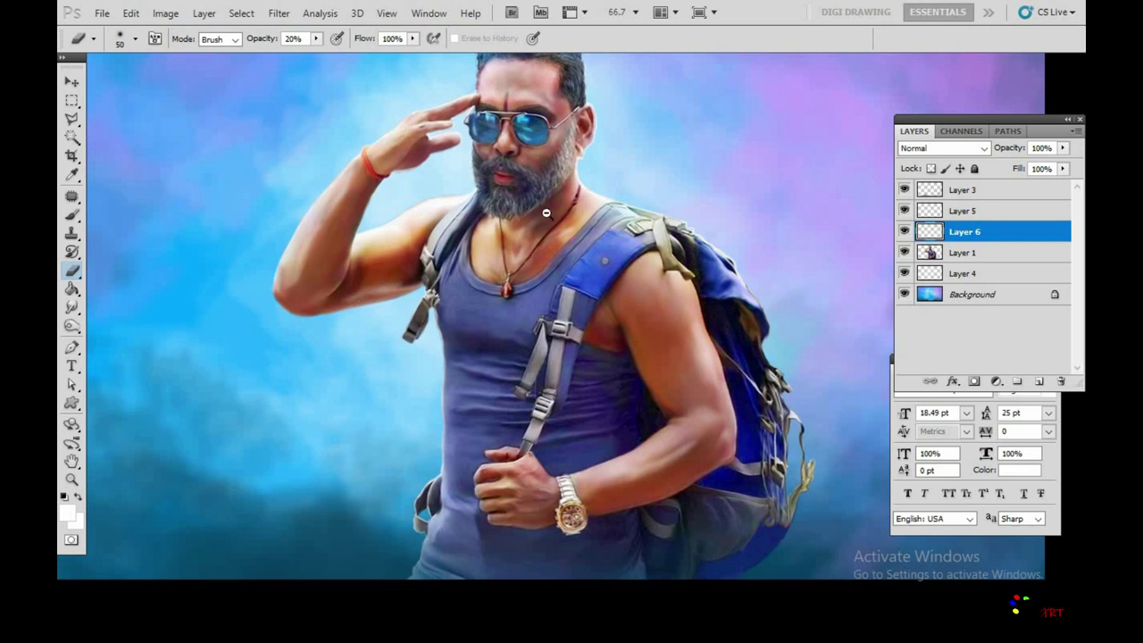
key(ctrl+minus)
click(960, 211)
shift+click(976, 267)
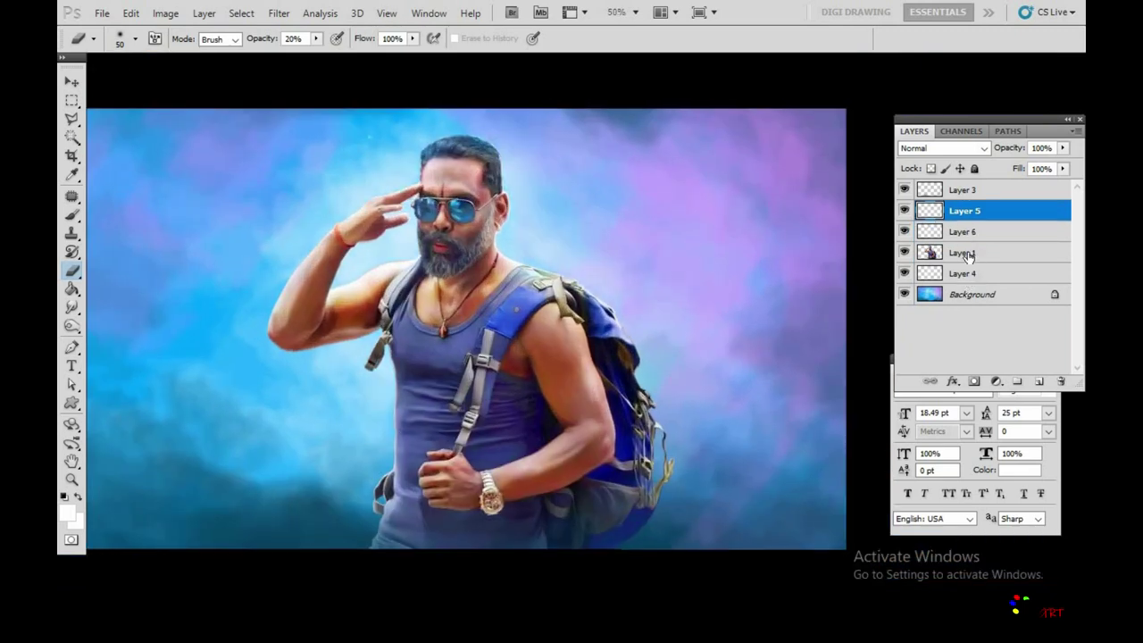
Step: Merge the selected paint layers into Layer 5 and keep it active at 100% zoom
key(ctrl+e)
click(976, 231)
key(ctrl+plus)
key(ctrl+plus)
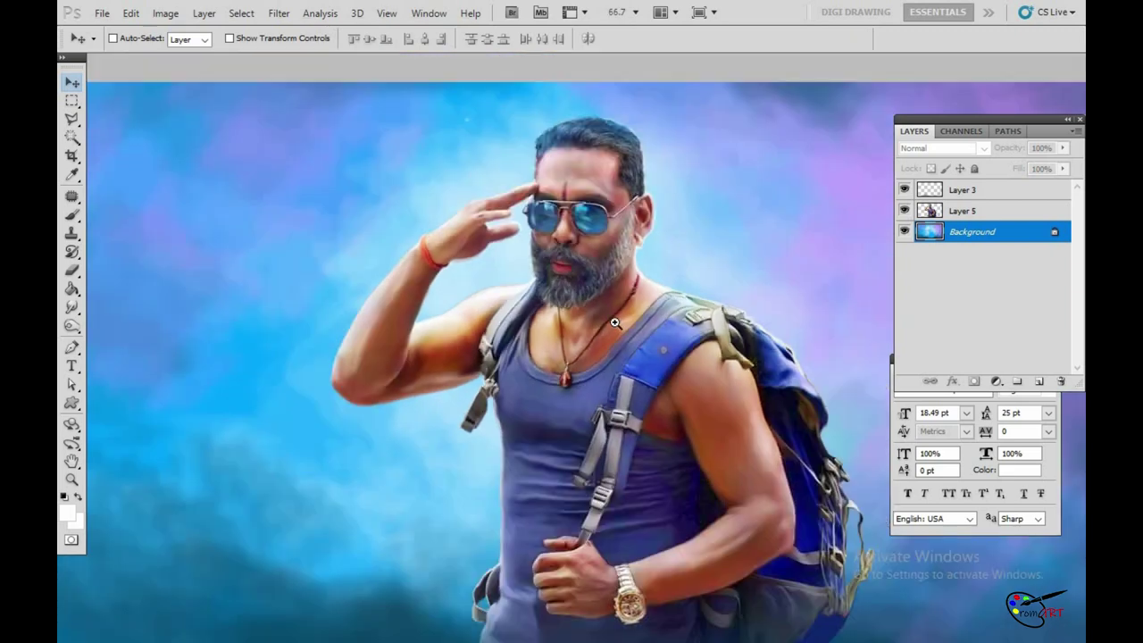
key(alt+bracketright)
click(73, 308)
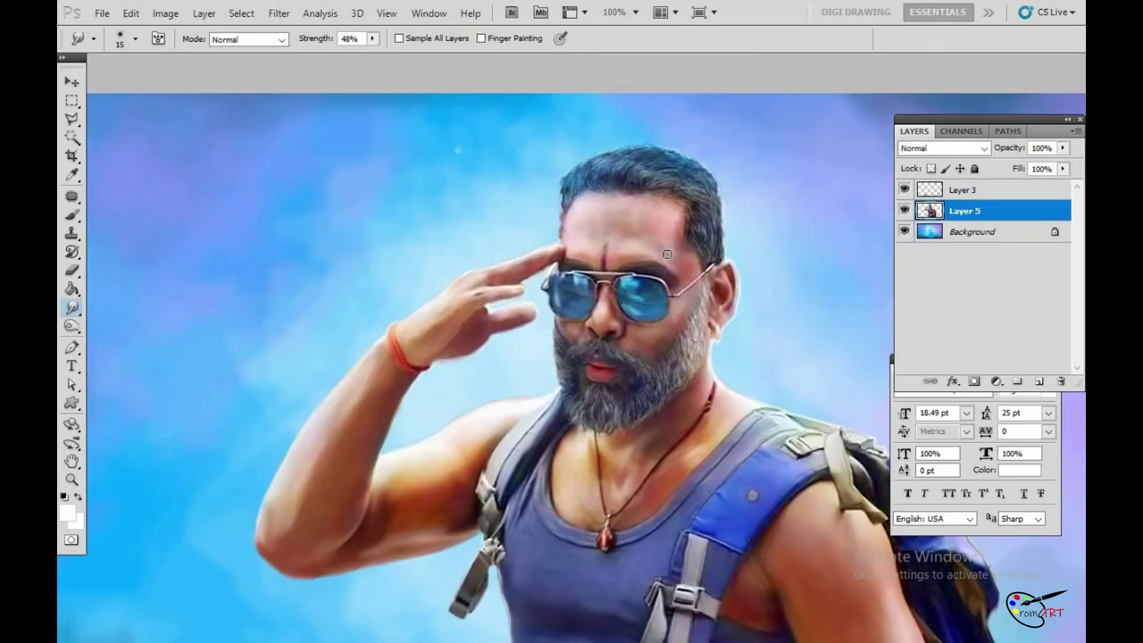
Step: Smudge the arm's outer edge beside the backpack with a size-20 smudge brush
scroll(703, 357, down, 1)
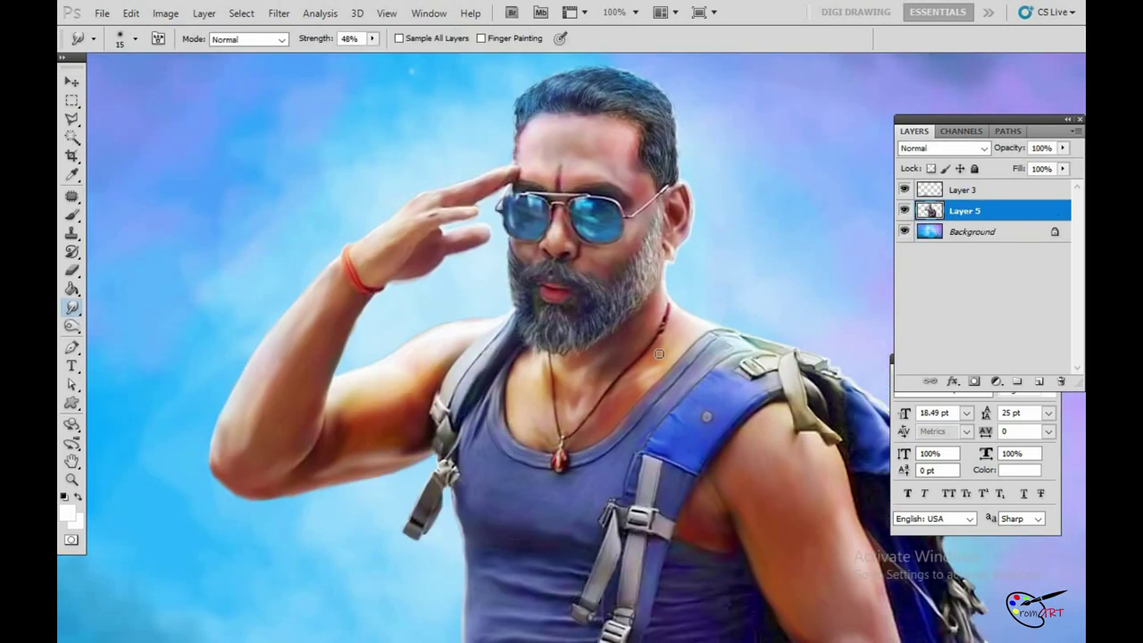
scroll(688, 378, down, 5)
scroll(688, 378, right, 3)
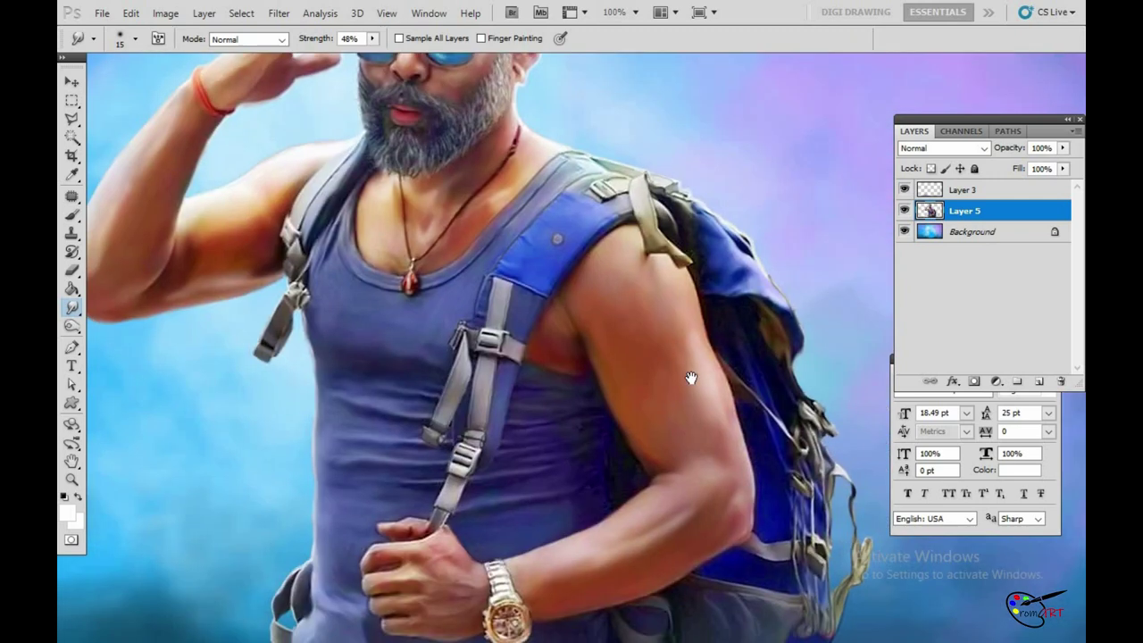
scroll(539, 401, down, 1)
scroll(539, 401, left, 2)
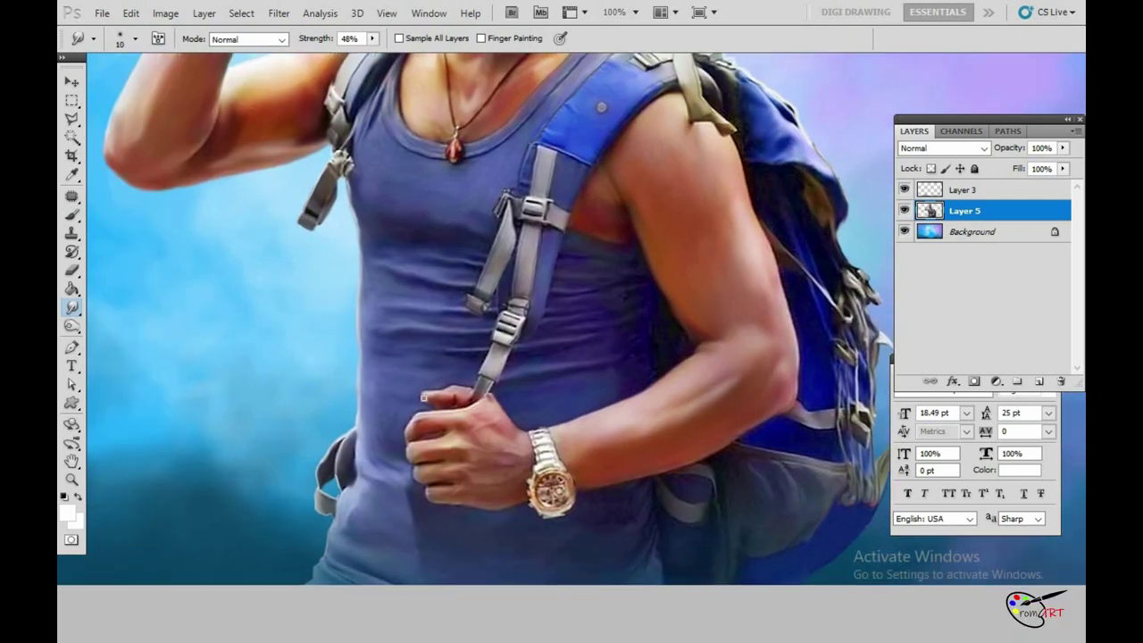
scroll(495, 375, down, 1)
scroll(495, 375, left, 1)
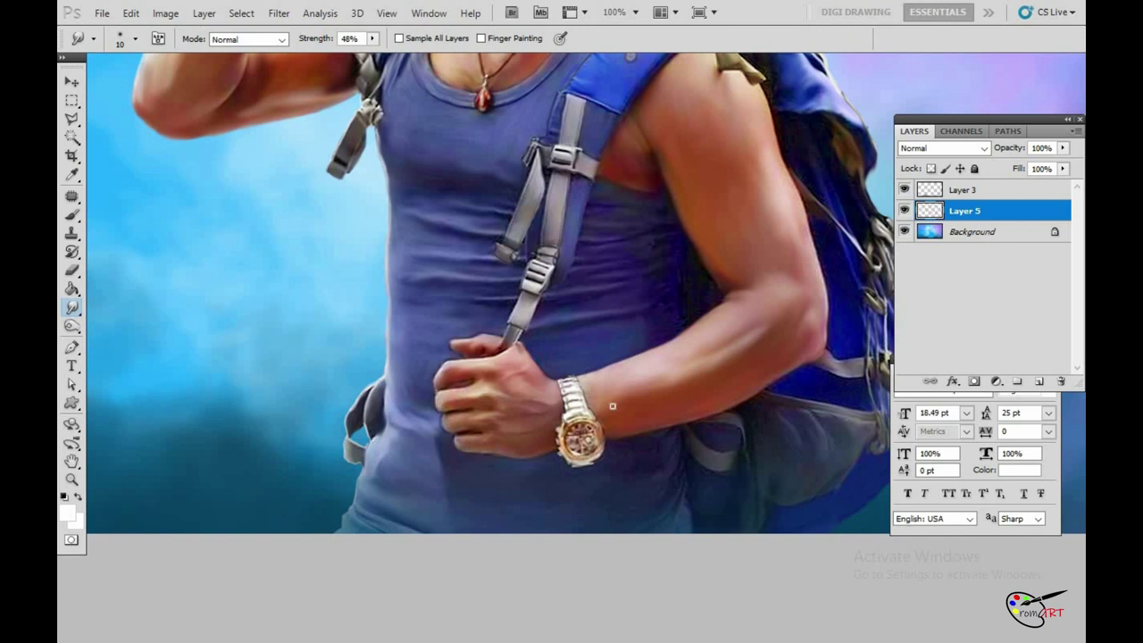
key(bracketright)
scroll(614, 350, up, 1)
scroll(614, 350, right, 2)
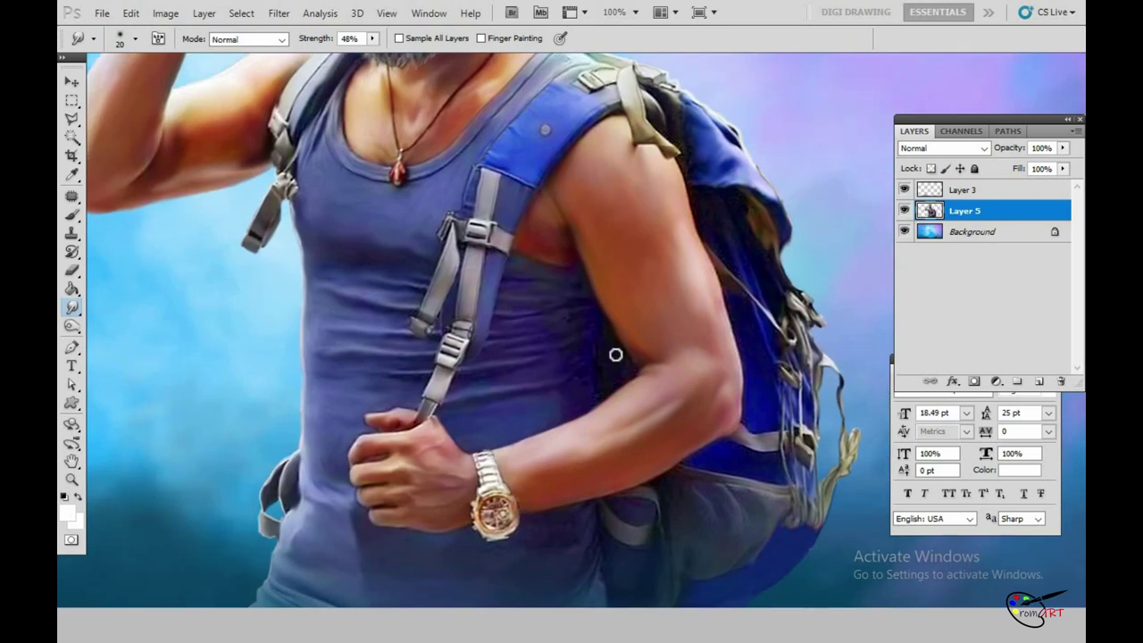
drag(607, 309, 645, 368)
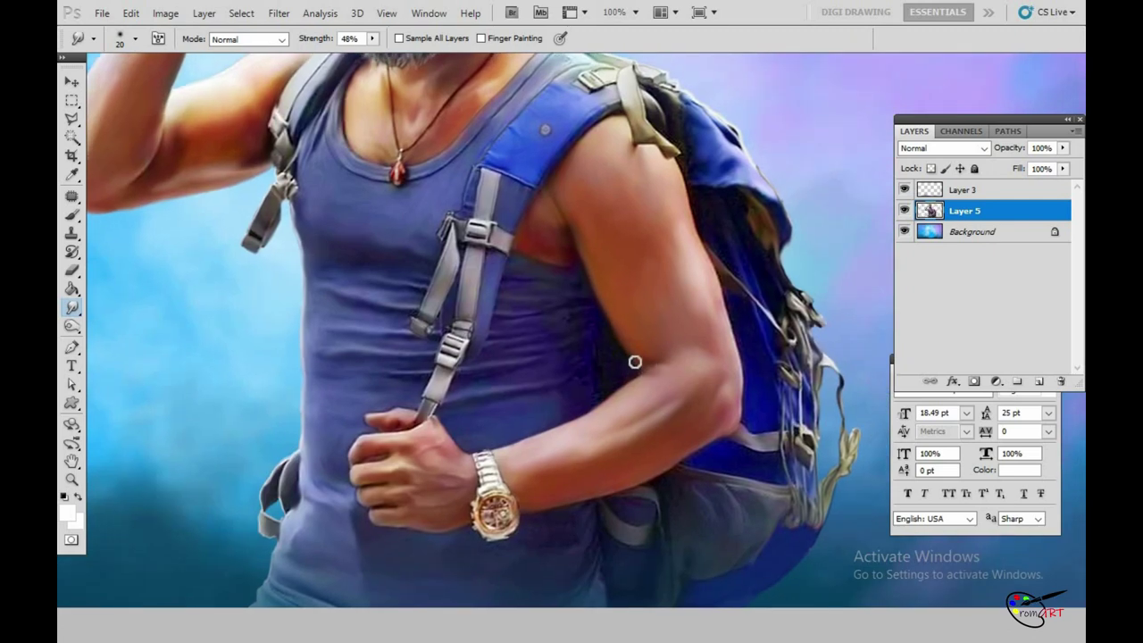
drag(652, 325, 668, 350)
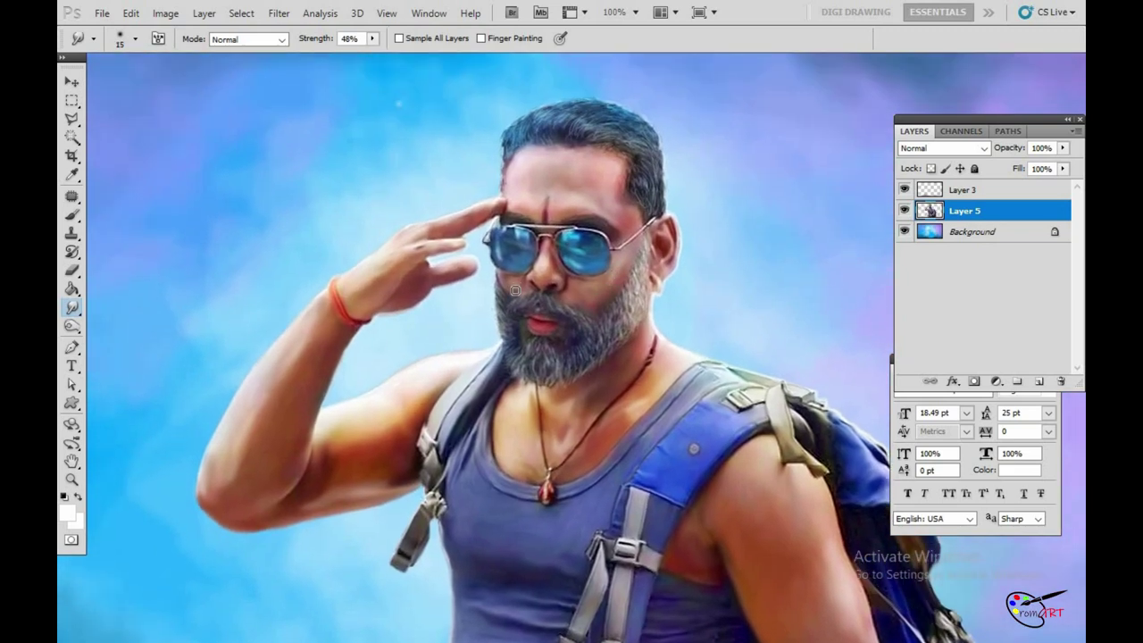
Step: Quick-mask the cheek and warm it with more red in Color Balance
key(d)
key(b)
mouse_move(598, 289)
mouse_down()
mouse_move(608, 279)
mouse_move(510, 284)
mouse_up()
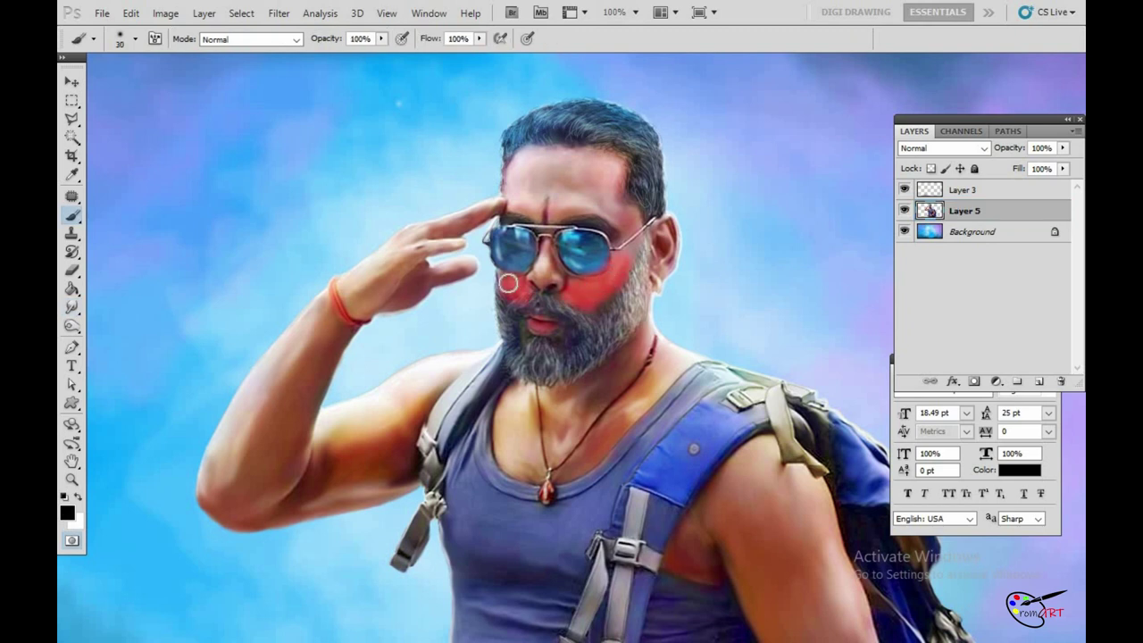
key(q)
key(ctrl+b)
drag(884, 494, 907, 494)
click(1050, 453)
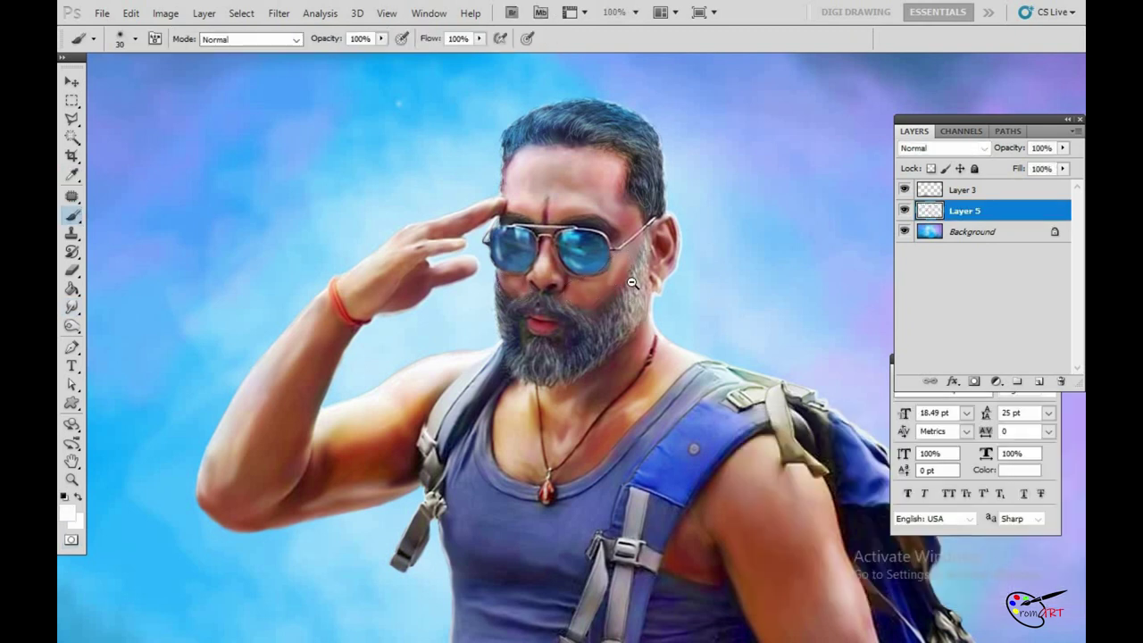
Step: Quick-mask the forehead and warm its colour with Color Balance
drag(617, 237, 562, 209)
key(q)
key(ctrl+b)
drag(911, 523, 884, 523)
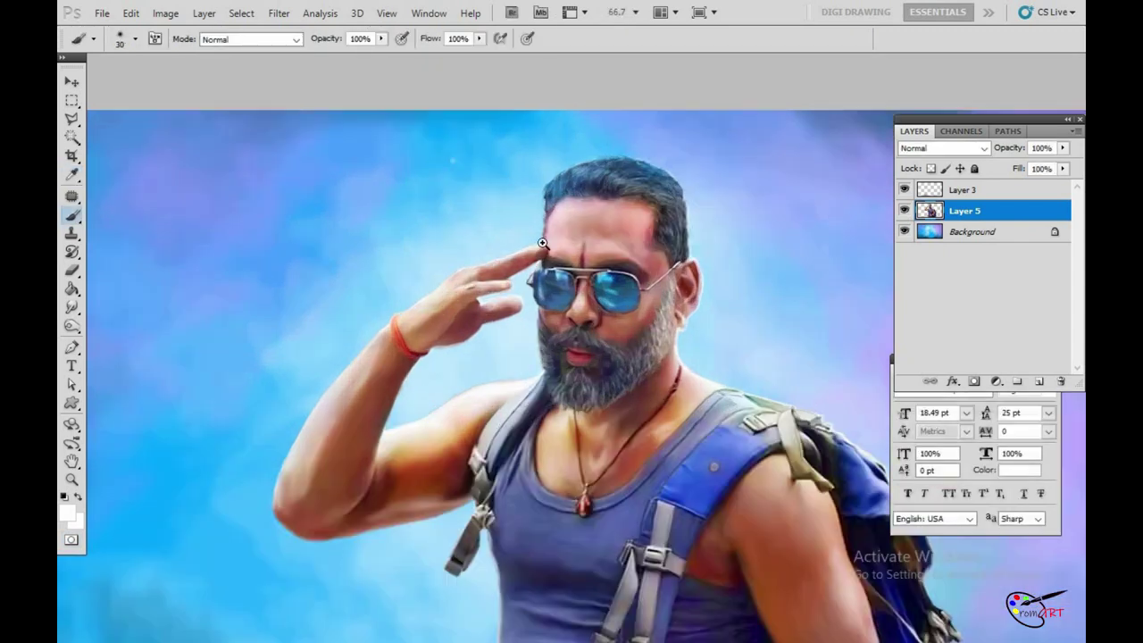
Step: Strengthen the red forehead mark with a small Overlay brush
click(542, 243)
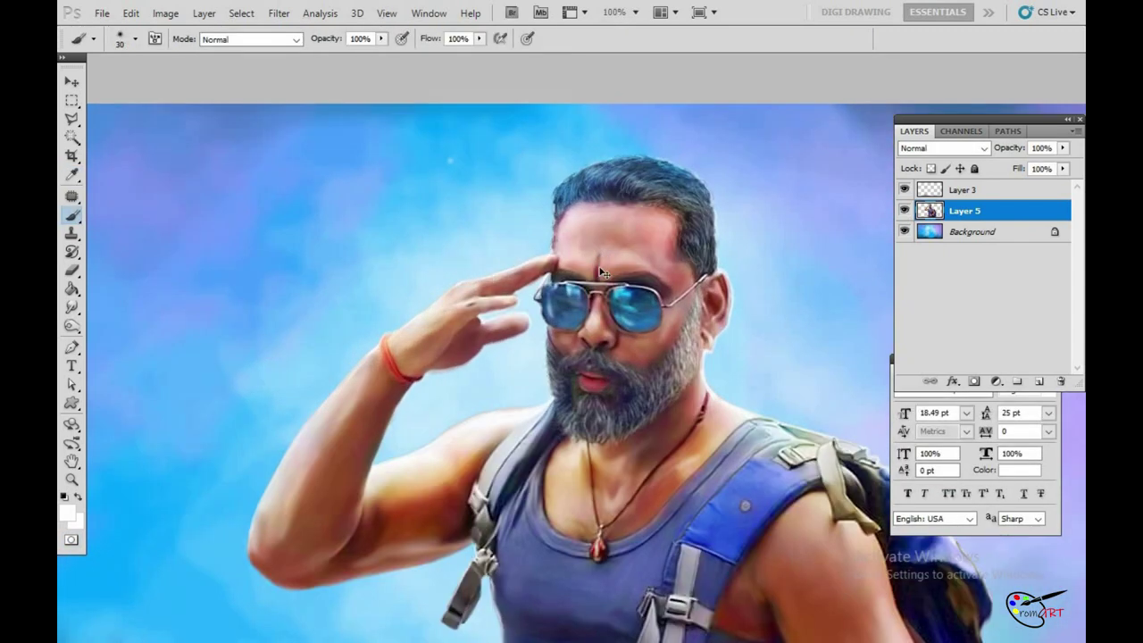
key(bracketleft)
key(bracketleft)
click(250, 39)
click(232, 284)
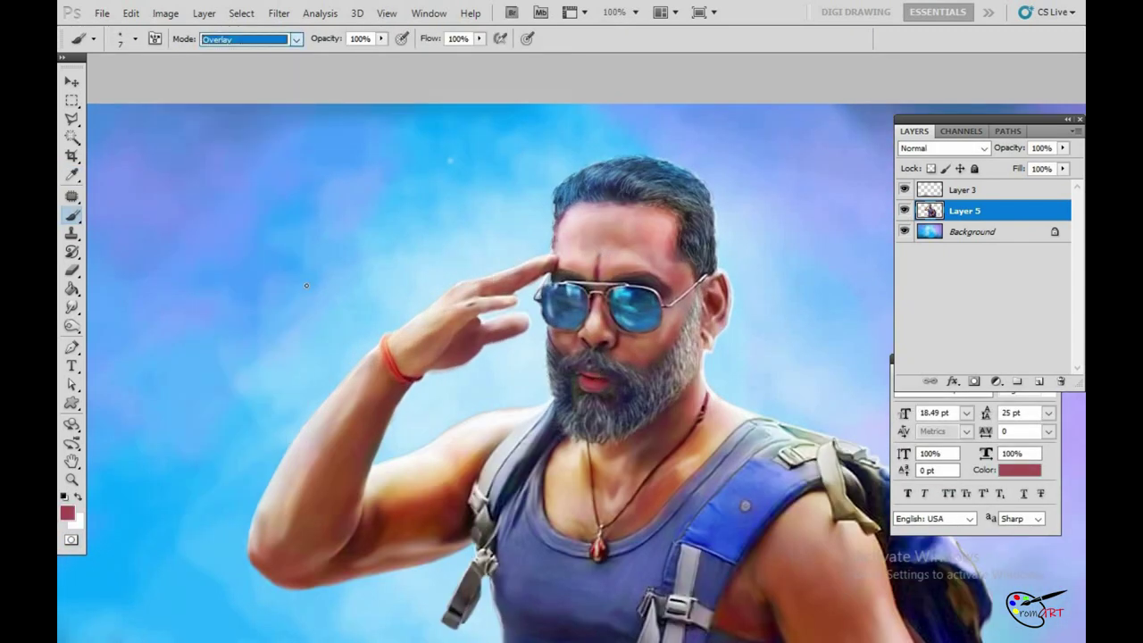
key(d)
key(bracketleft)
key(bracketleft)
key(bracketleft)
scroll(612, 257, up, 1)
drag(380, 39, 331, 53)
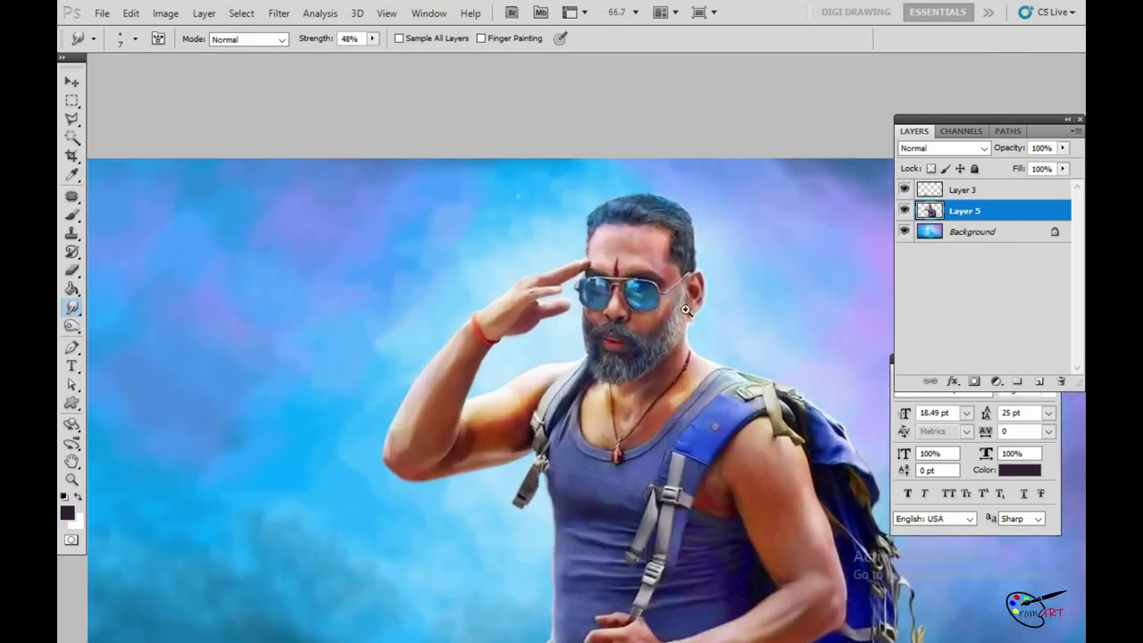
alt+click(765, 247)
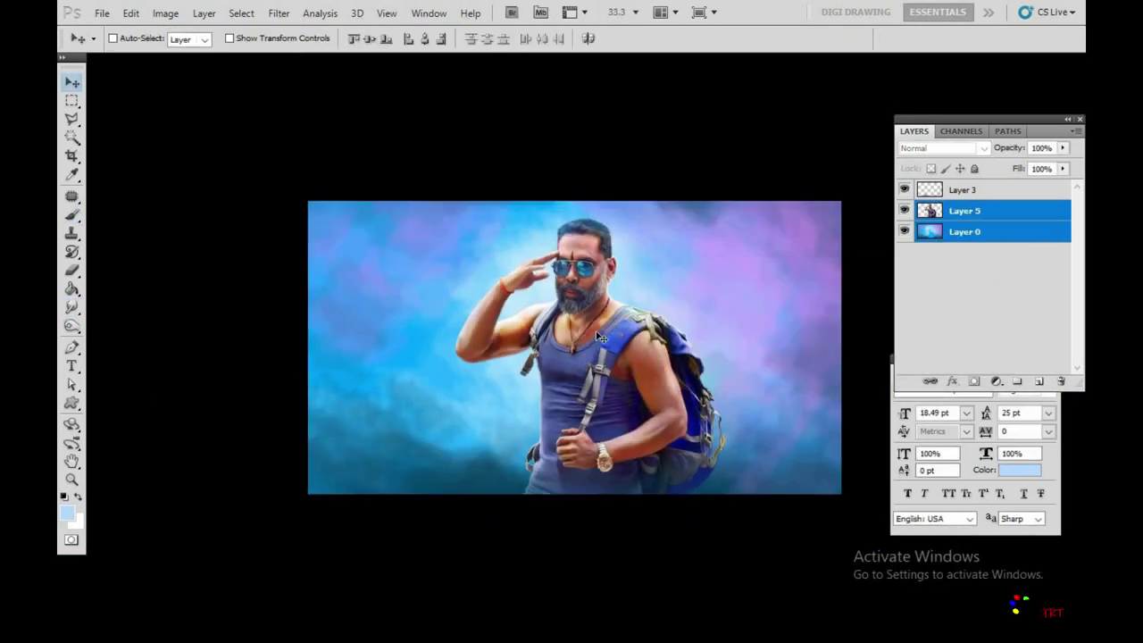
Step: Merge all layers into one and shift the painting to the right
shift+click(963, 190)
key(ctrl+e)
drag(583, 391, 629, 393)
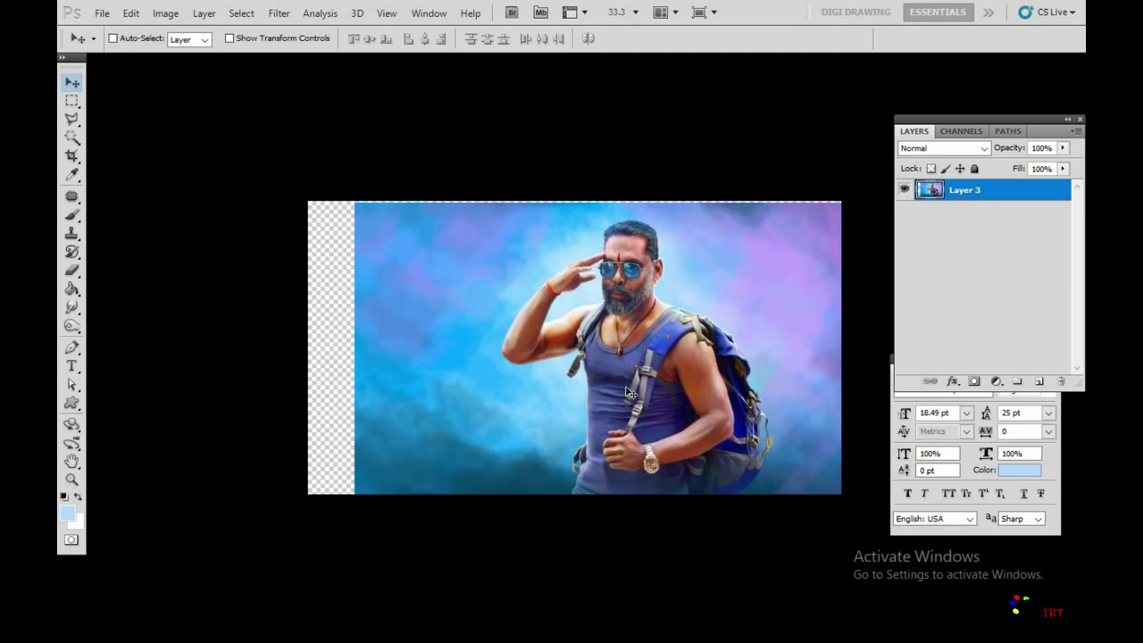
key(shift+Right)
key(shift+Right)
key(shift+Right)
key(shift+Right)
key(shift+Right)
key(shift+Right)
key(shift+Right)
Step: Stretch the left-side image area over the empty left strip with Free Transform
key(m)
drag(377, 202, 508, 492)
key(ctrl+t)
drag(375, 348, 307, 347)
key(Return)
key(ctrl+d)
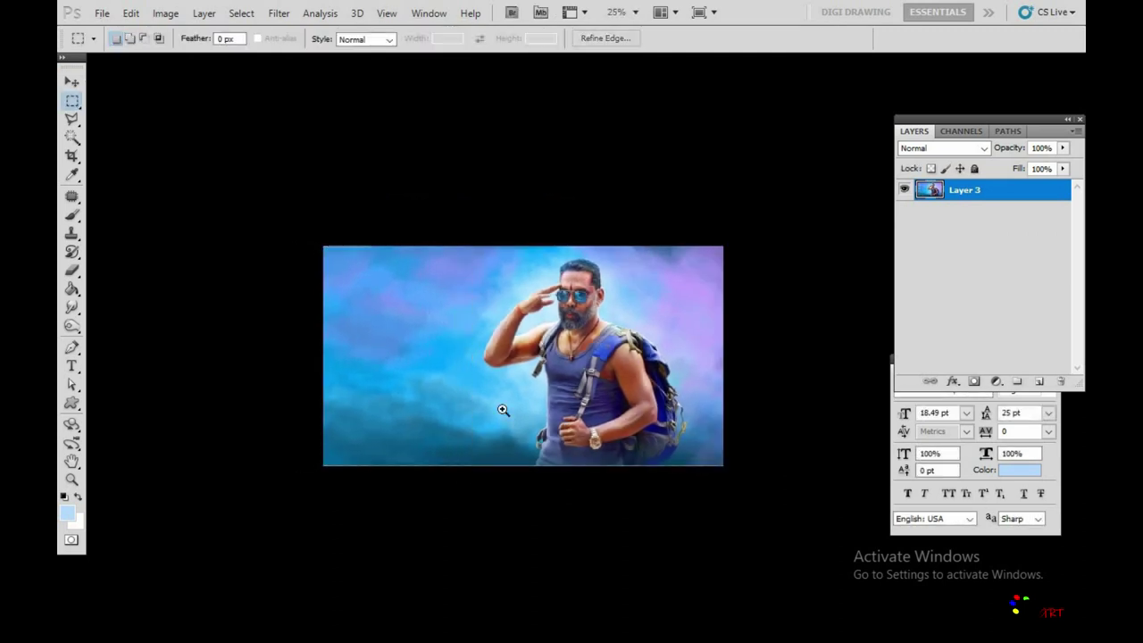
Step: Pick a brush with a pale foreground colour and bring the empty left sky into view
click(71, 215)
click(67, 512)
click(1054, 310)
scroll(362, 327, up, 1)
drag(320, 315, 292, 257)
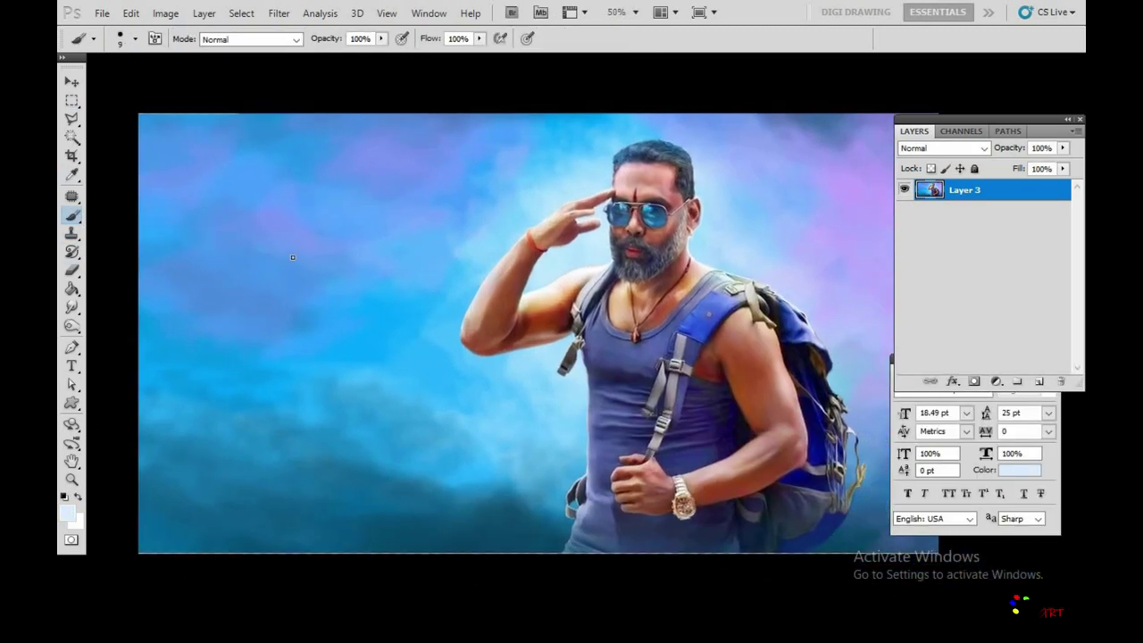
Step: Handwrite the two-line signature in pale paint, ending with a dot over the final letter
drag(190, 317, 309, 224)
drag(281, 323, 328, 281)
mouse_move(390, 246)
mouse_down()
mouse_move(413, 230)
mouse_move(385, 284)
mouse_up()
click(409, 204)
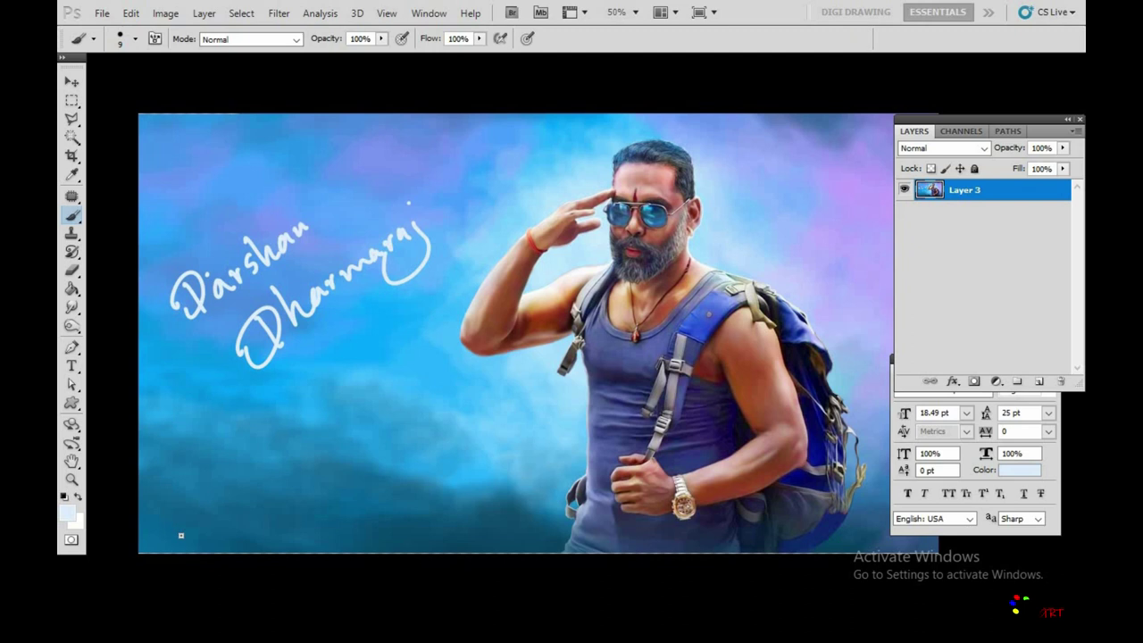